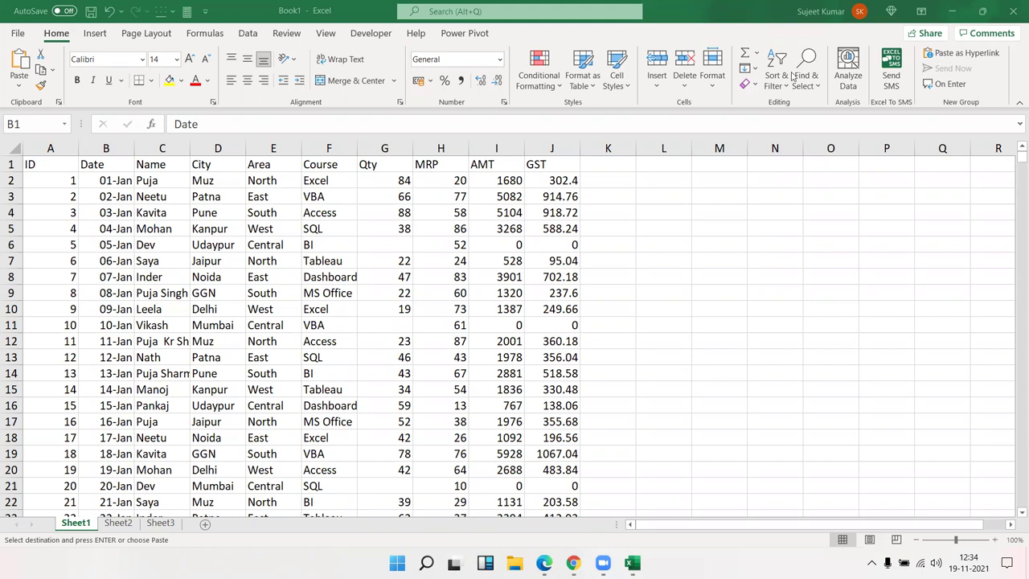
# Paste the data at A1 and insert a PivotTable from Sheet1!$A$1:$J$800 on a new worksheet
pyautogui.click(46, 166)
pyautogui.hotkey('ctrl', 'v')
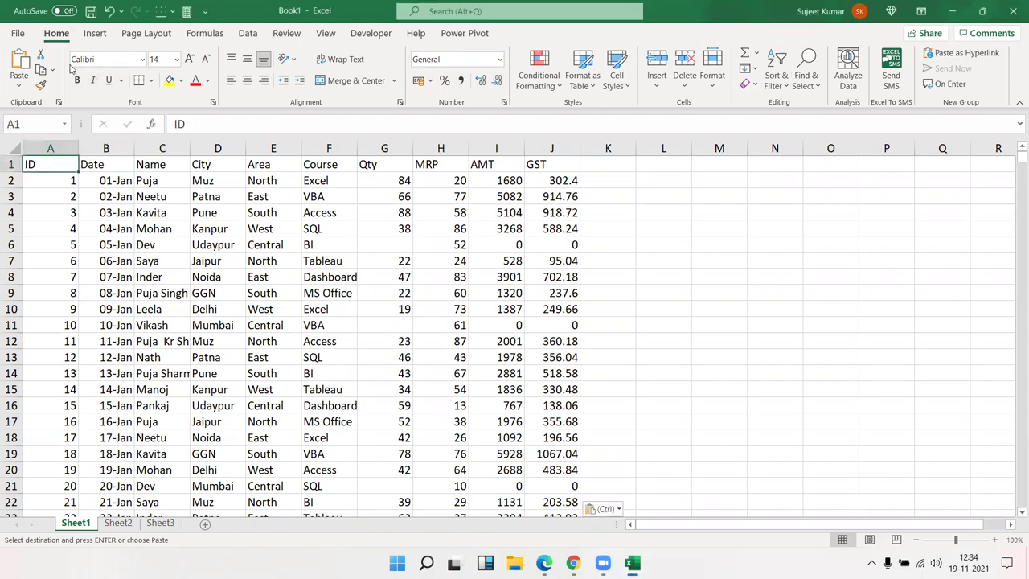
pyautogui.click(90, 35)
pyautogui.click(34, 63)
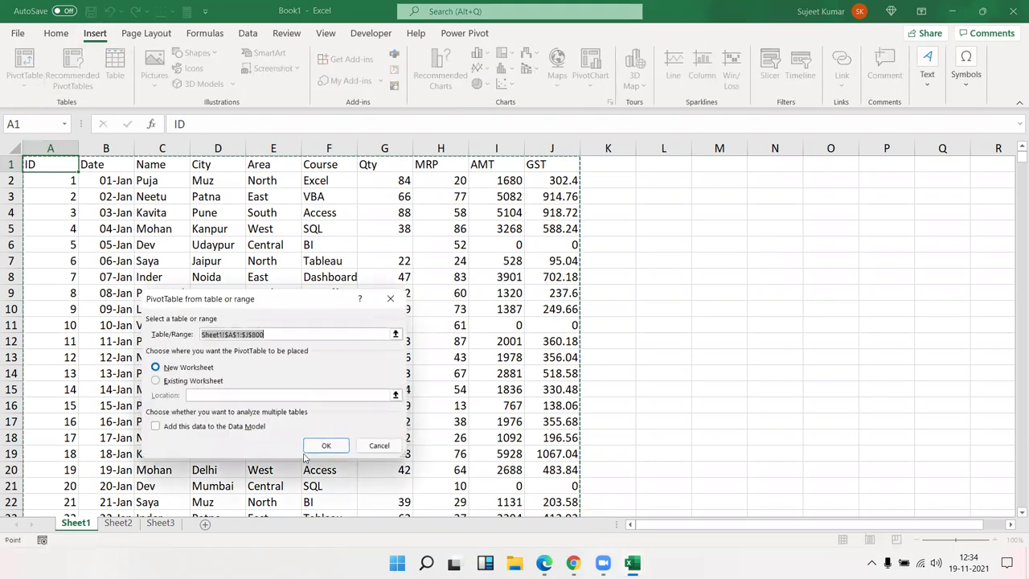
pyautogui.click(307, 448)
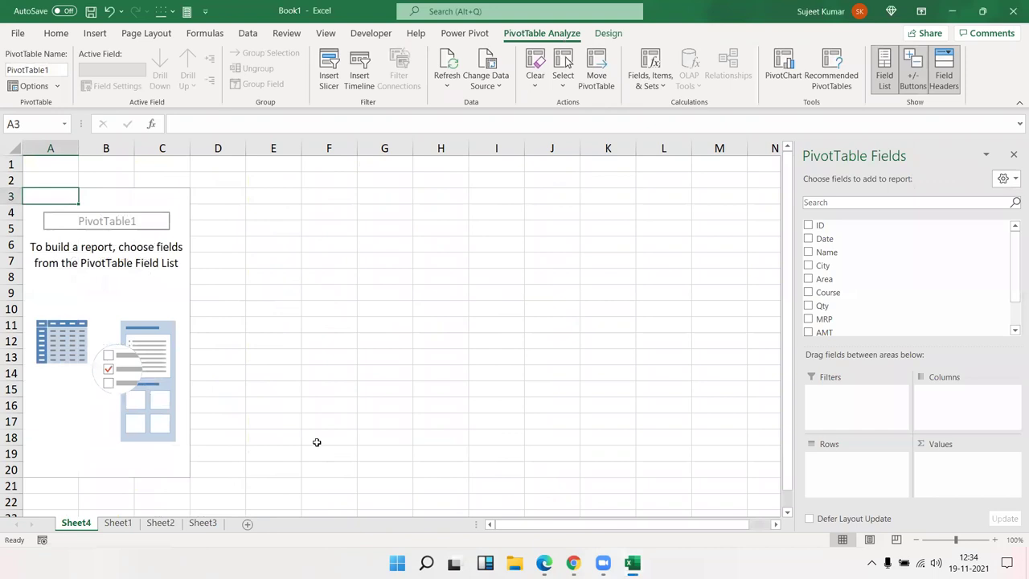
# Add Name to the Rows area and Qty to the Values area
pyautogui.moveTo(862, 253); pyautogui.dragTo(872, 459)
pyautogui.scroll(-1, 828, 331)
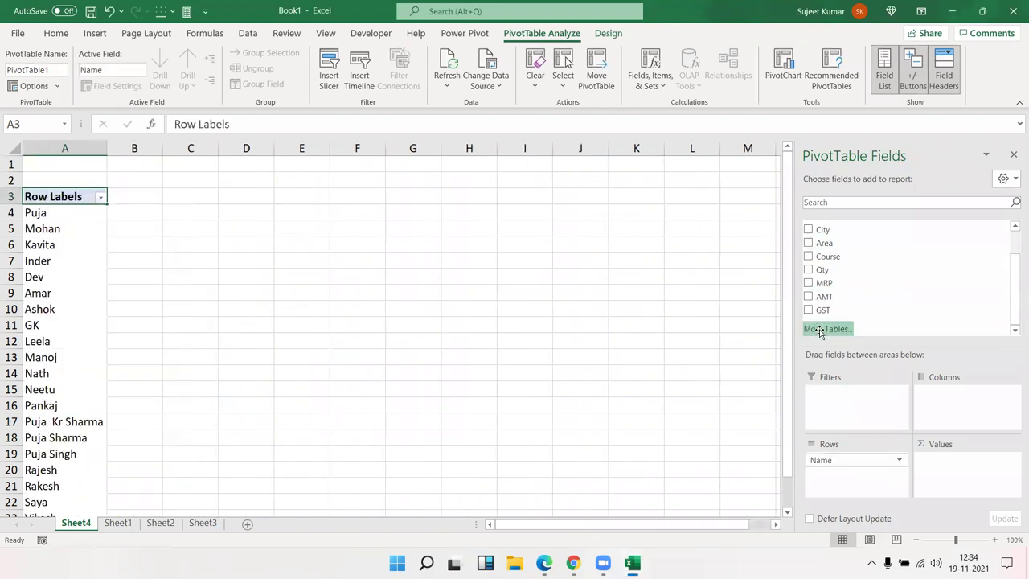
pyautogui.moveTo(850, 270); pyautogui.dragTo(980, 474)
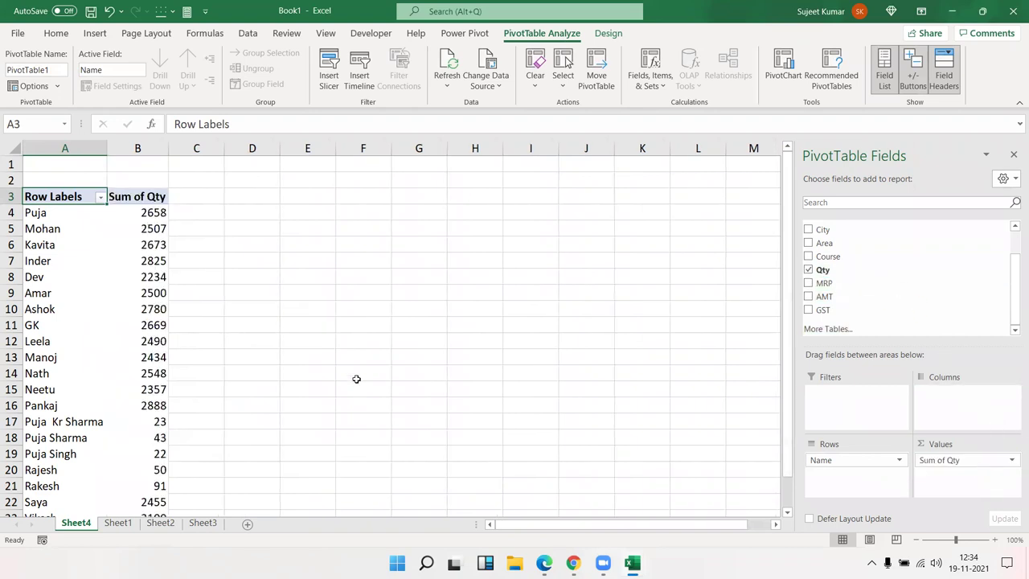
pyautogui.click(68, 230)
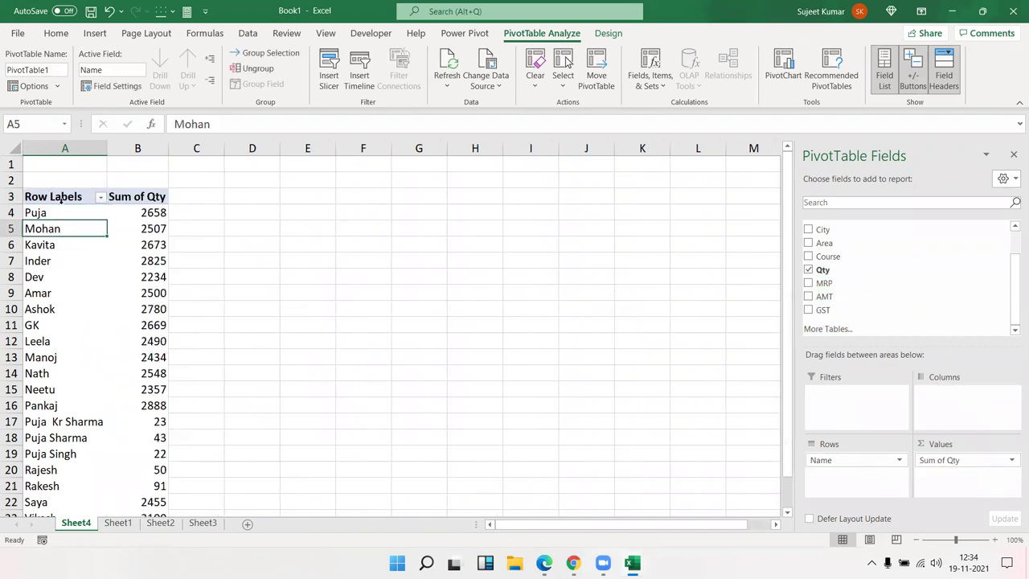
pyautogui.click(61, 201)
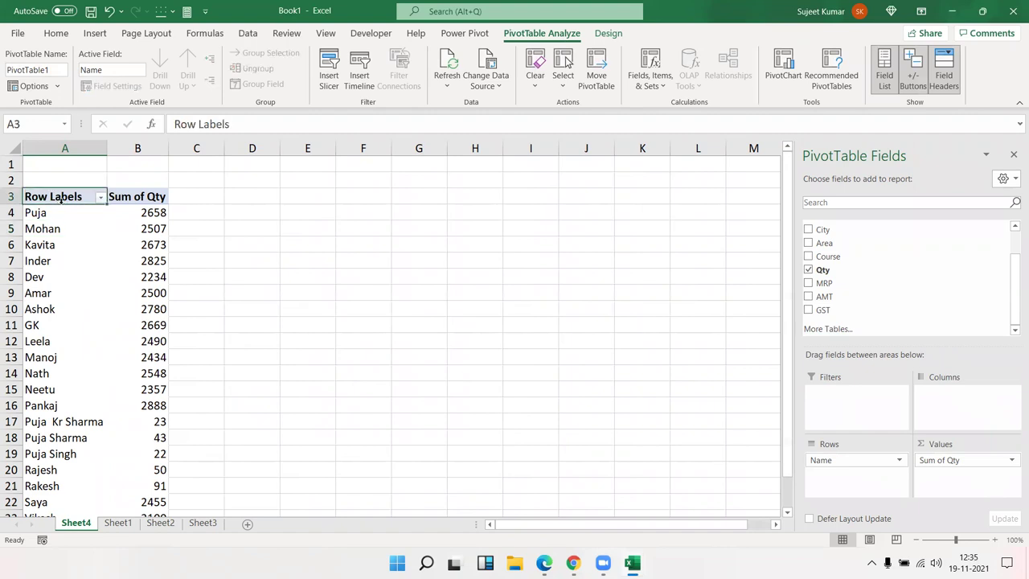
pyautogui.moveTo(74, 424); pyautogui.dragTo(85, 431)
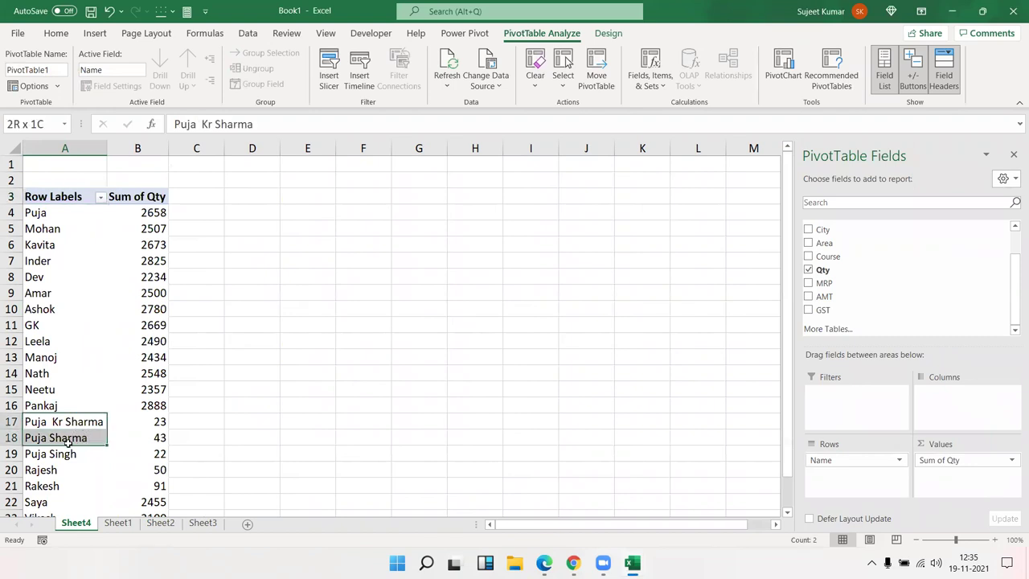
pyautogui.moveTo(85, 437); pyautogui.dragTo(69, 454)
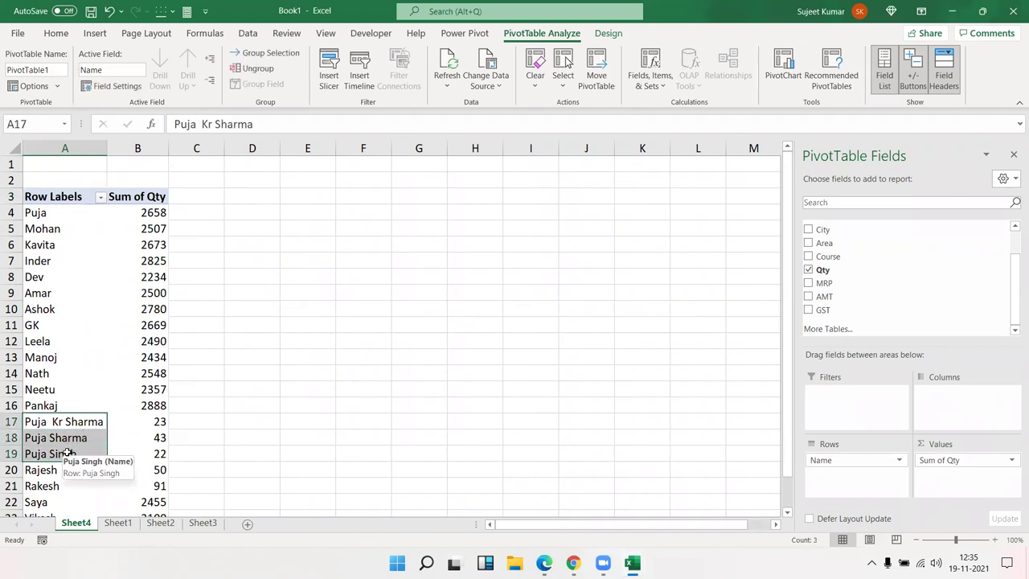
pyautogui.click(84, 364)
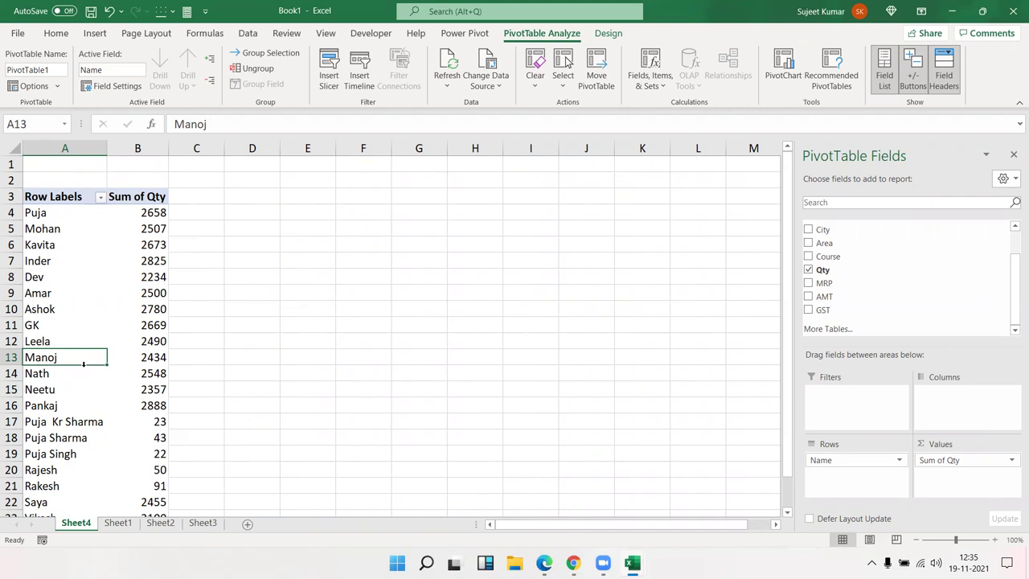
# Rename the Row Labels header in A3 to Name
pyautogui.click(66, 201)
pyautogui.click(67, 201)
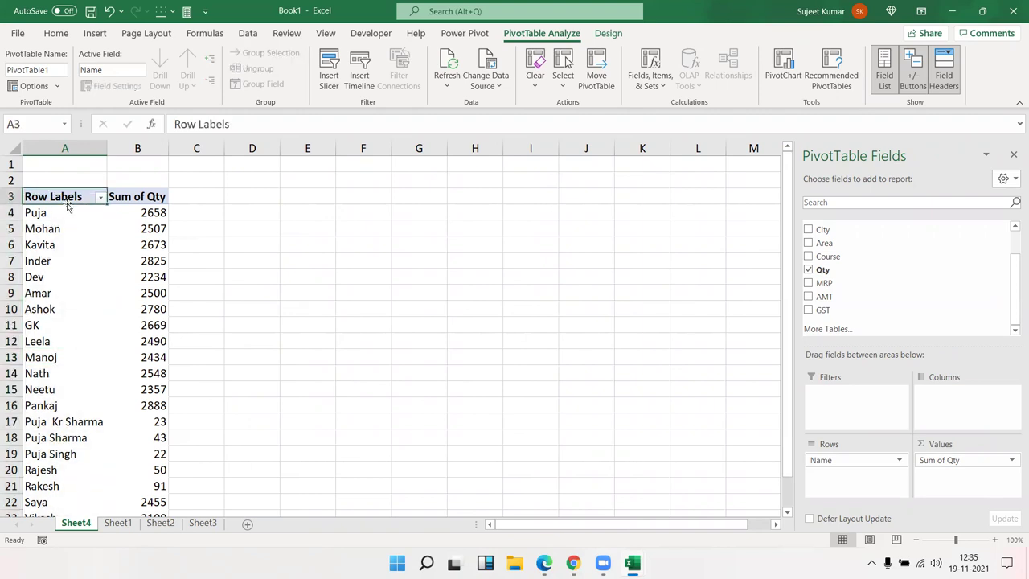
pyautogui.write('Name')
pyautogui.press('Return')
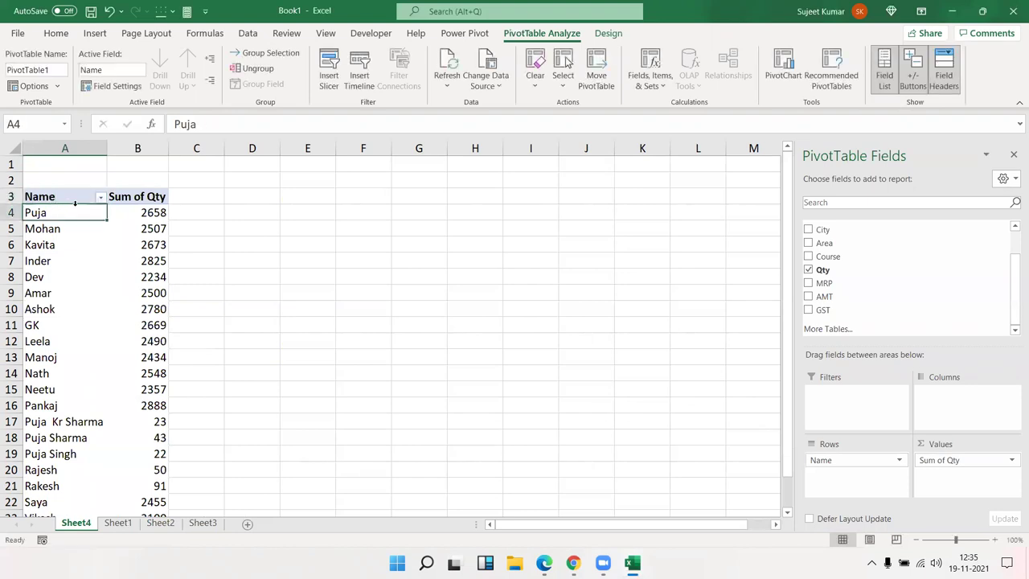
pyautogui.click(60, 422)
pyautogui.write('Puja')
pyautogui.press('Return')
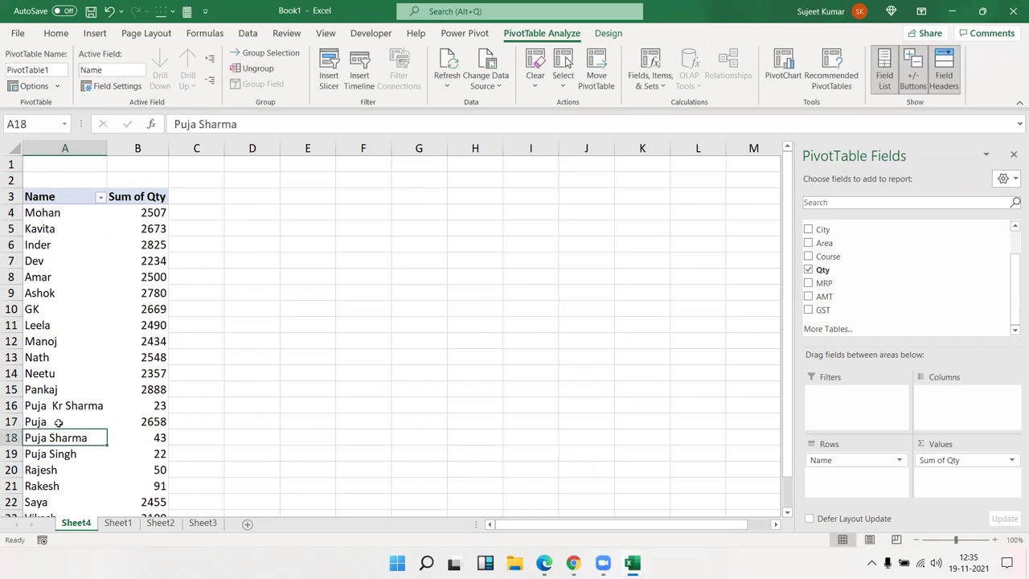
pyautogui.write('Puja')
pyautogui.press('Return')
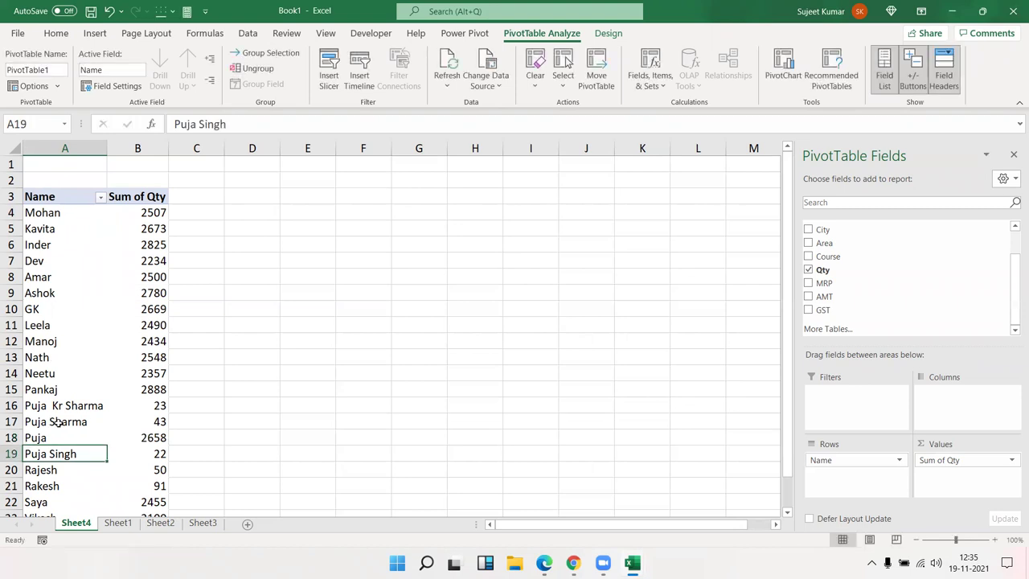
pyautogui.write('Puja')
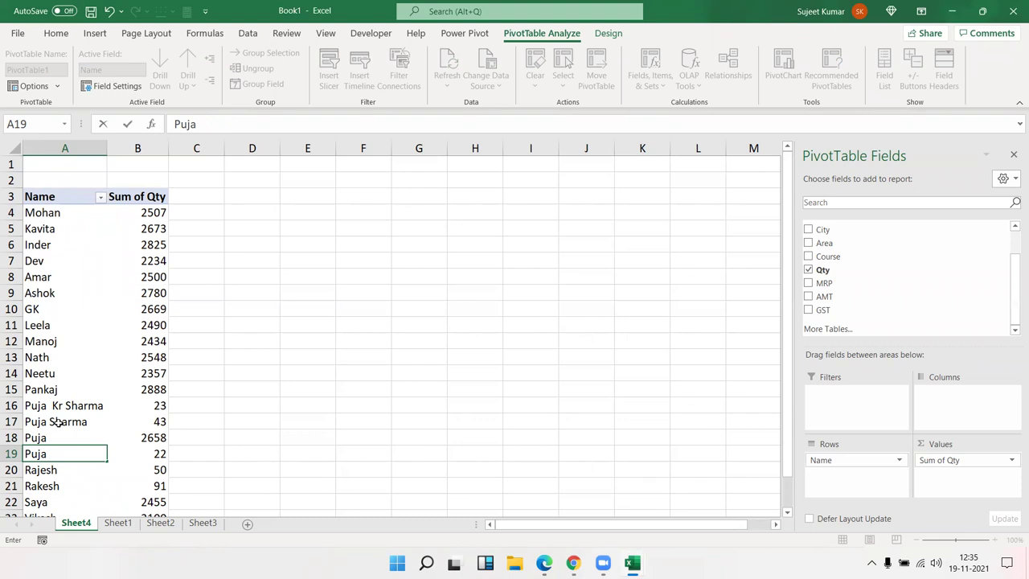
pyautogui.press('Return')
pyautogui.press('Up')
pyautogui.press('Up')
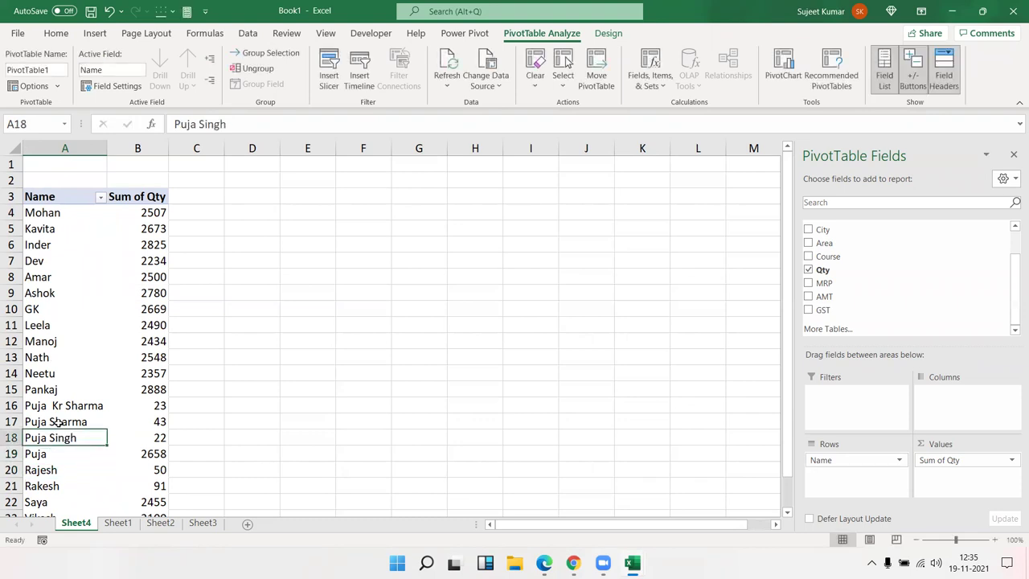
pyautogui.write('Puja')
pyautogui.press('Return')
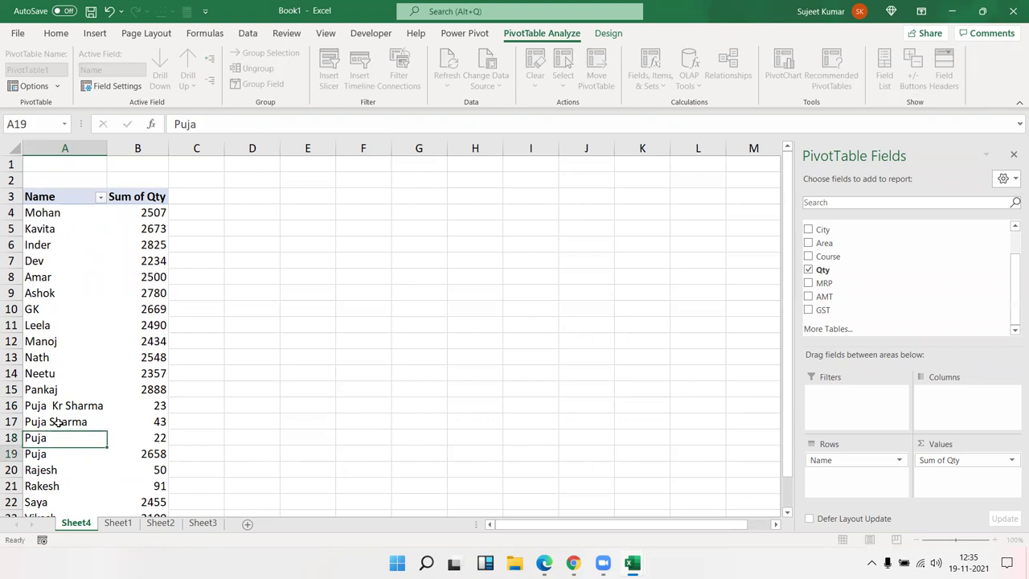
pyautogui.write('Puja')
pyautogui.press('Return')
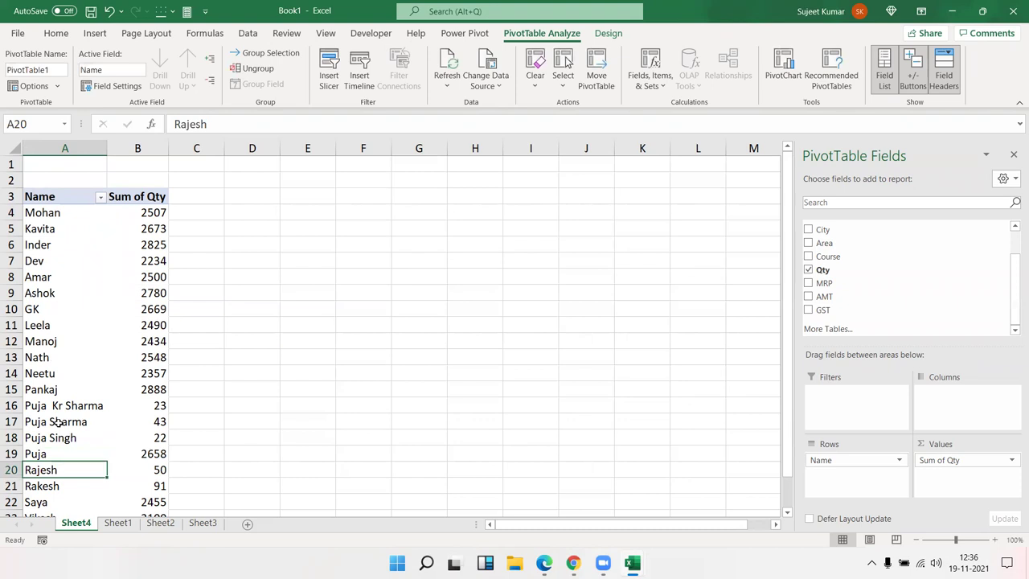
pyautogui.click(88, 426)
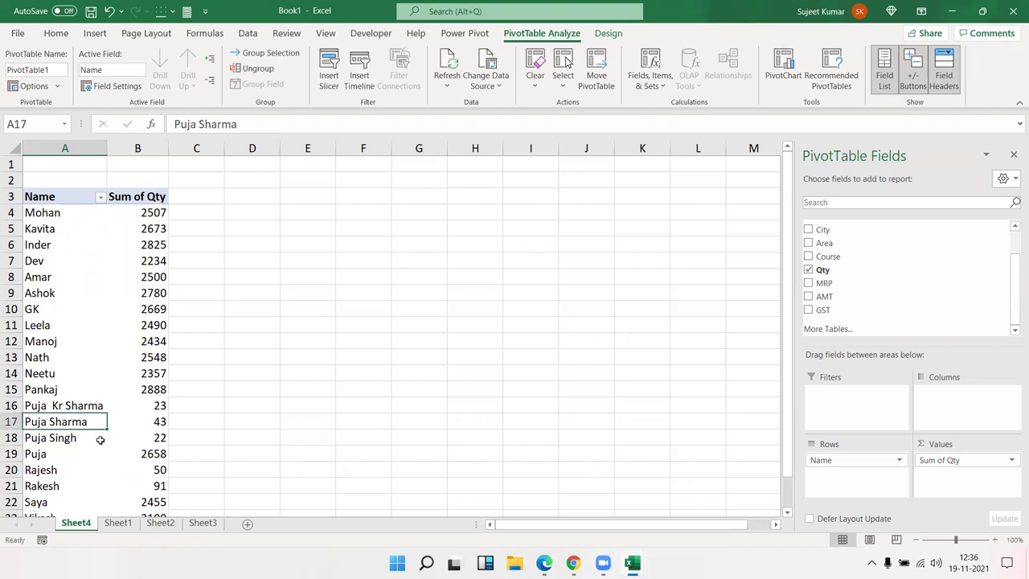
# Rename the Sum of Qty header to Total and select the totals from Inder to Nath
pyautogui.click(128, 199)
pyautogui.write('Total')
pyautogui.press('Return')
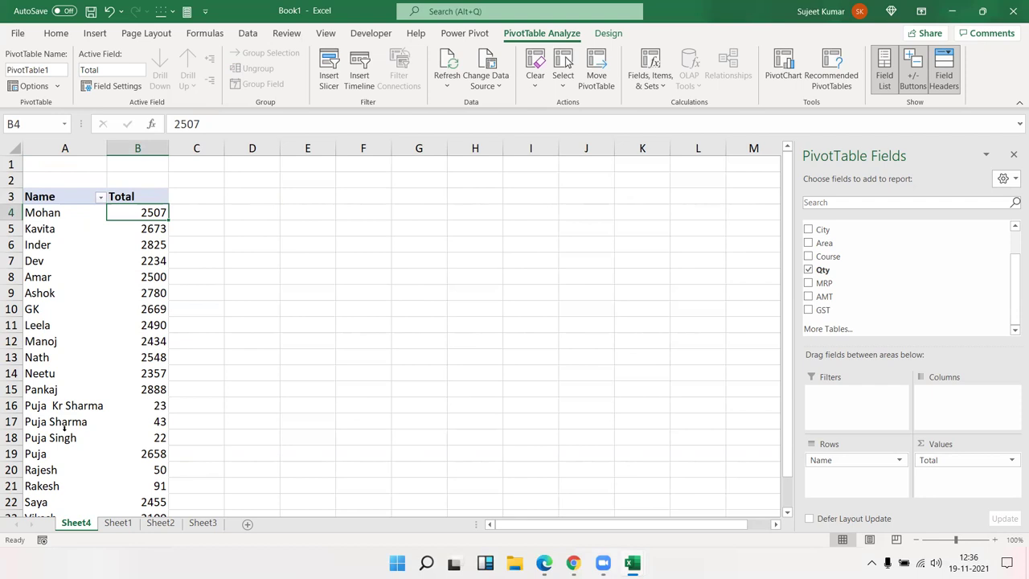
pyautogui.scroll(-4, 53, 426)
pyautogui.scroll(-1, 53, 426)
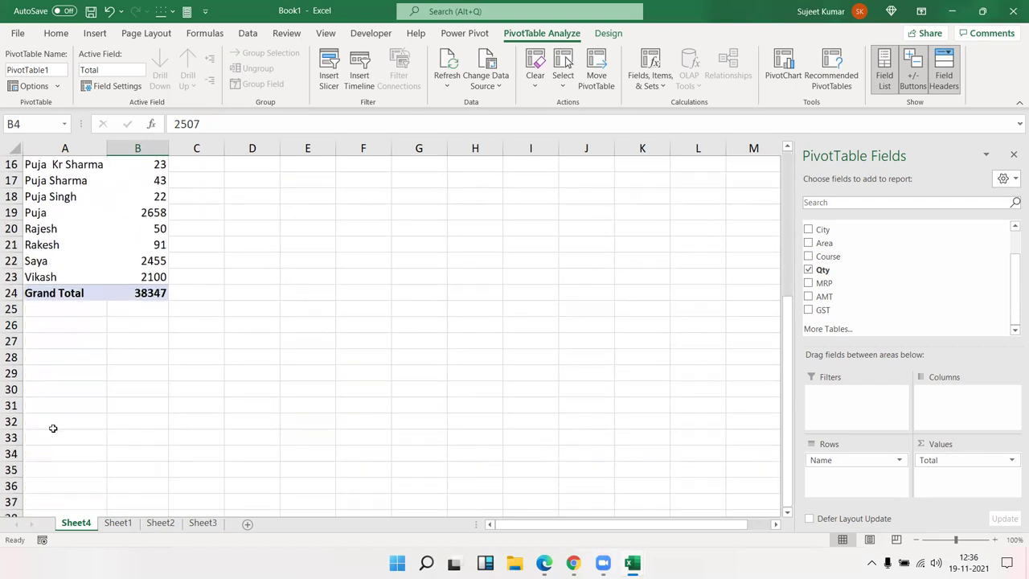
pyautogui.scroll(5, 52, 426)
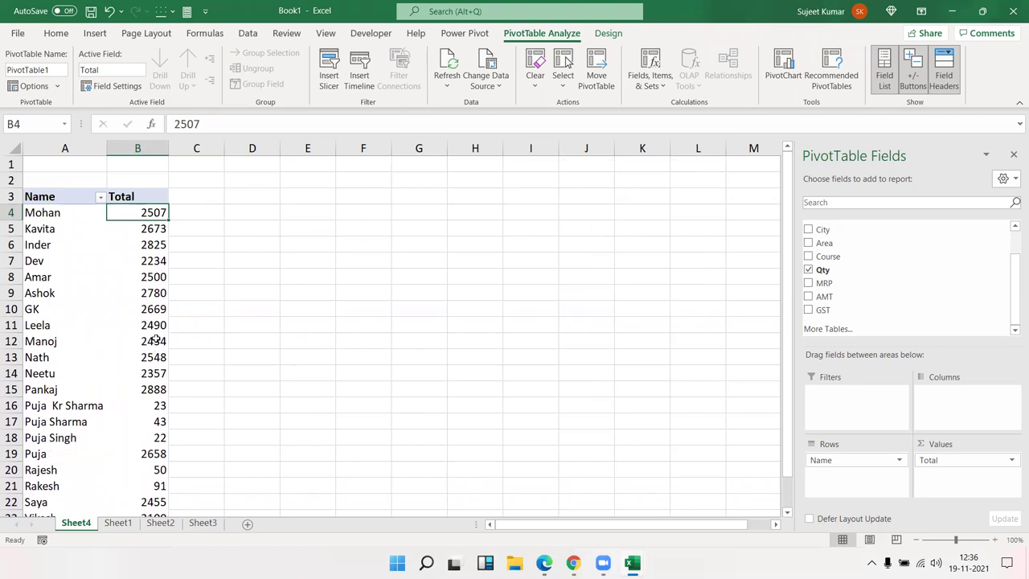
pyautogui.moveTo(155, 340)
pyautogui.moveTo(155, 241); pyautogui.dragTo(146, 356)
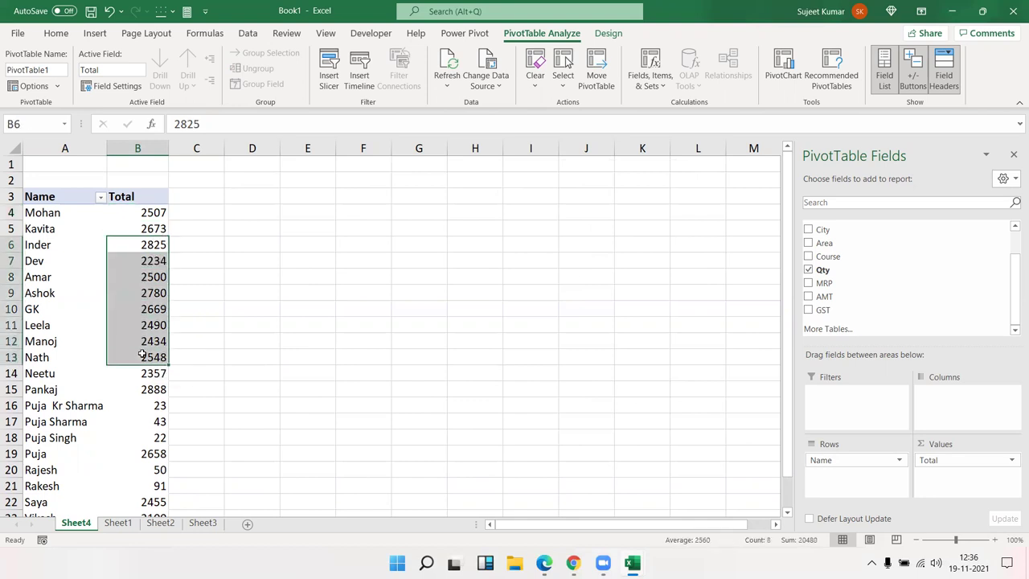
# Try renaming the Total header to Qty, triggering the duplicate field name warning
pyautogui.click(134, 200)
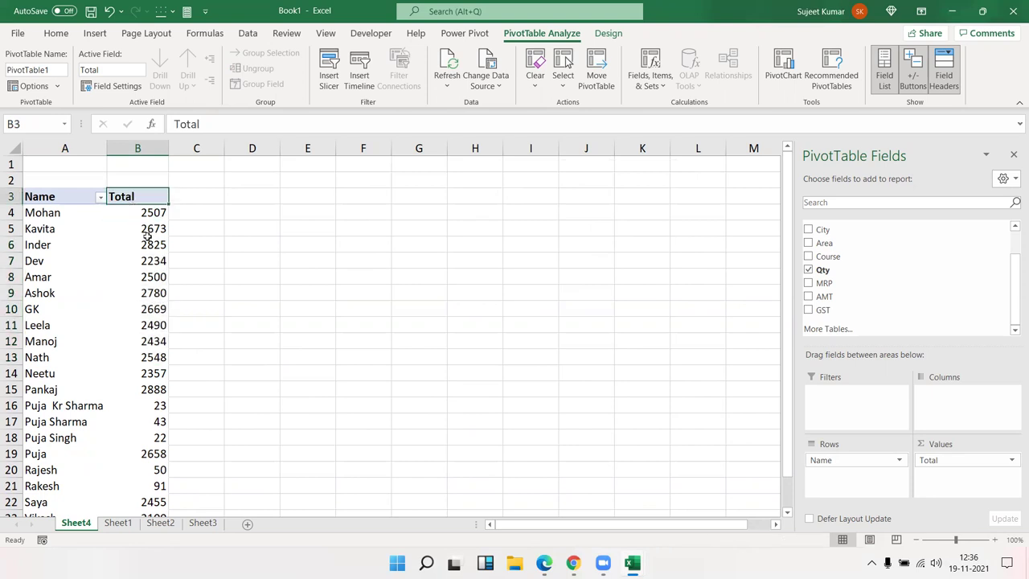
pyautogui.moveTo(147, 234)
pyautogui.write('Qty')
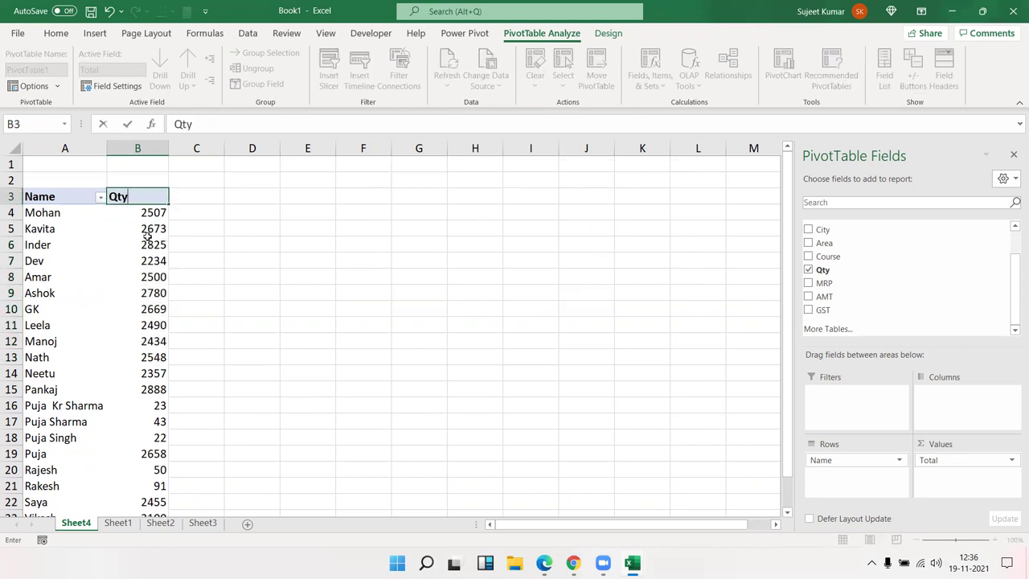
pyautogui.press('Return')
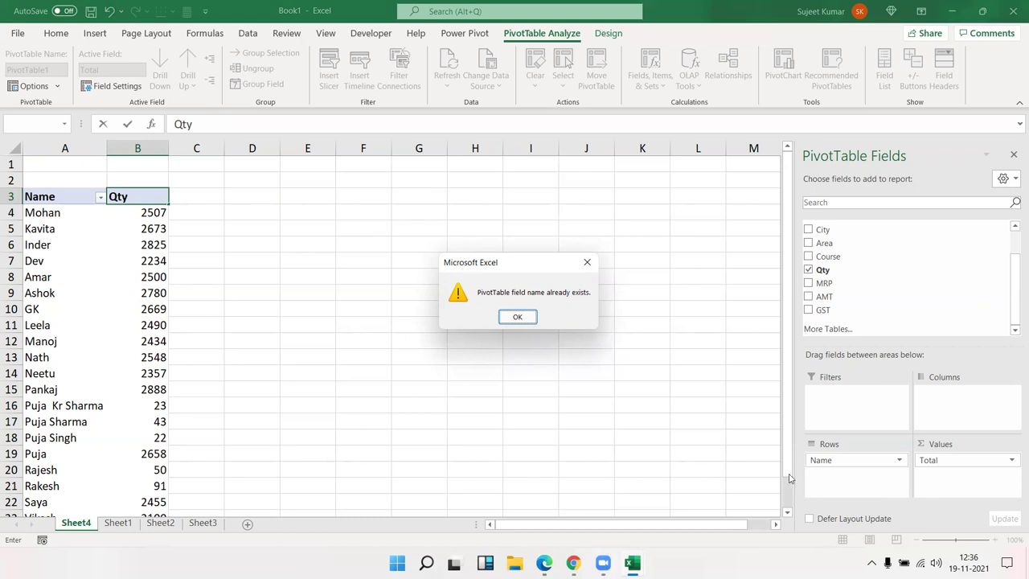
# Dismiss the duplicate-name warning keeping Total, then try deleting Leela's total and close the can't-change warning
pyautogui.press('Return')
pyautogui.press('Escape')
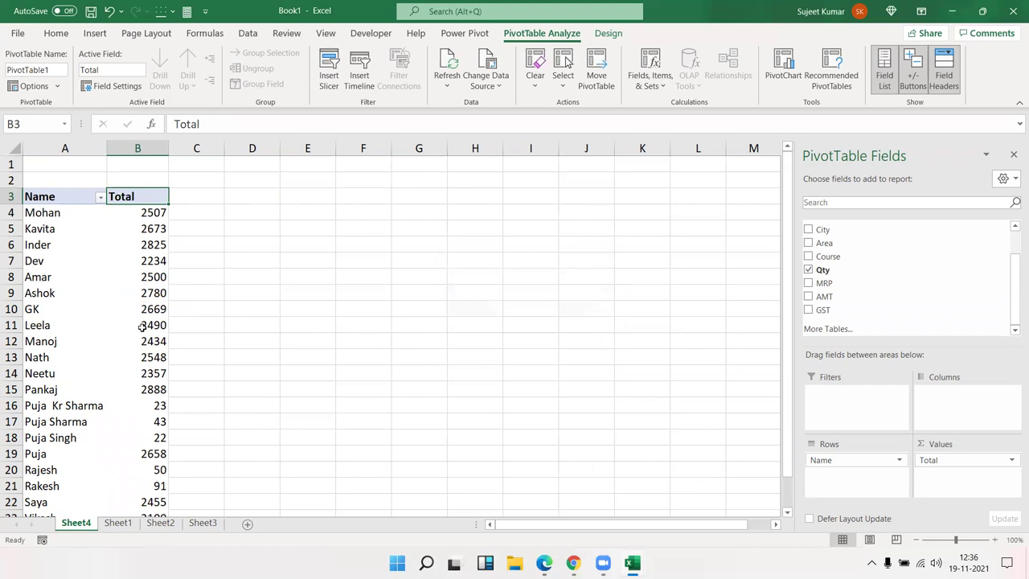
pyautogui.click(142, 324)
pyautogui.press('Delete')
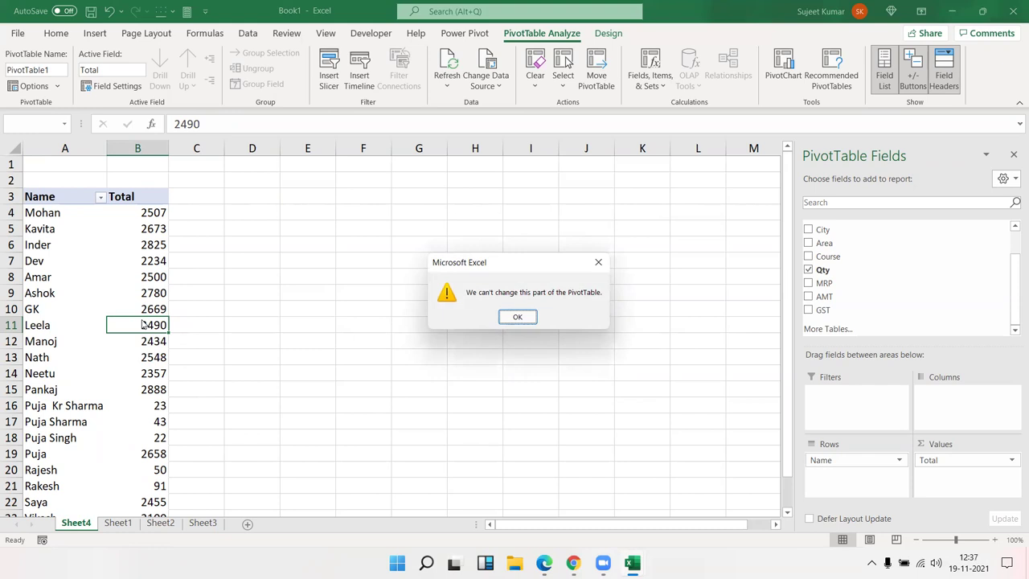
pyautogui.press('Return')
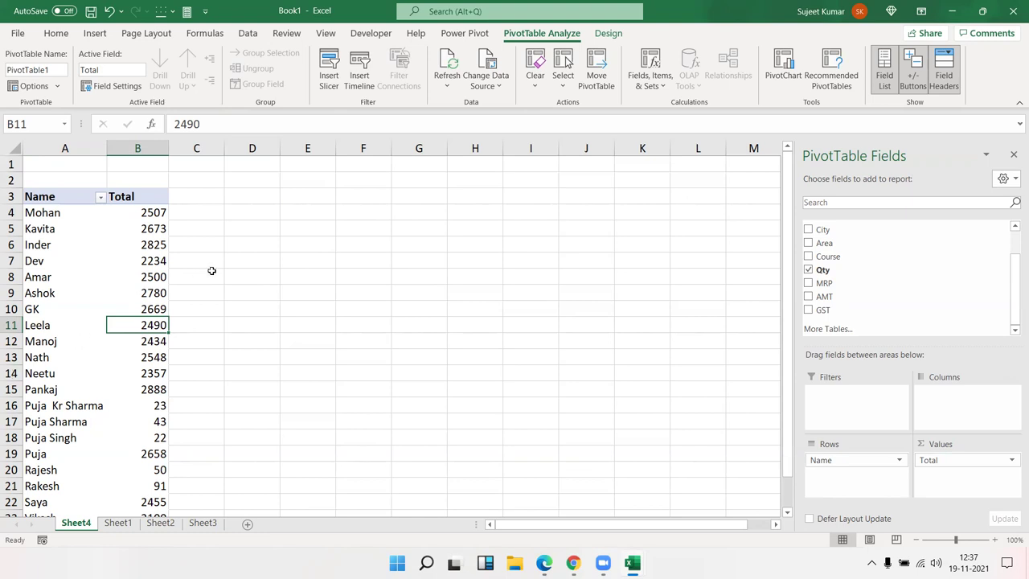
# Sort the Total values smallest to largest, then largest to smallest so Pankaj's 2888 leads
pyautogui.click(154, 260)
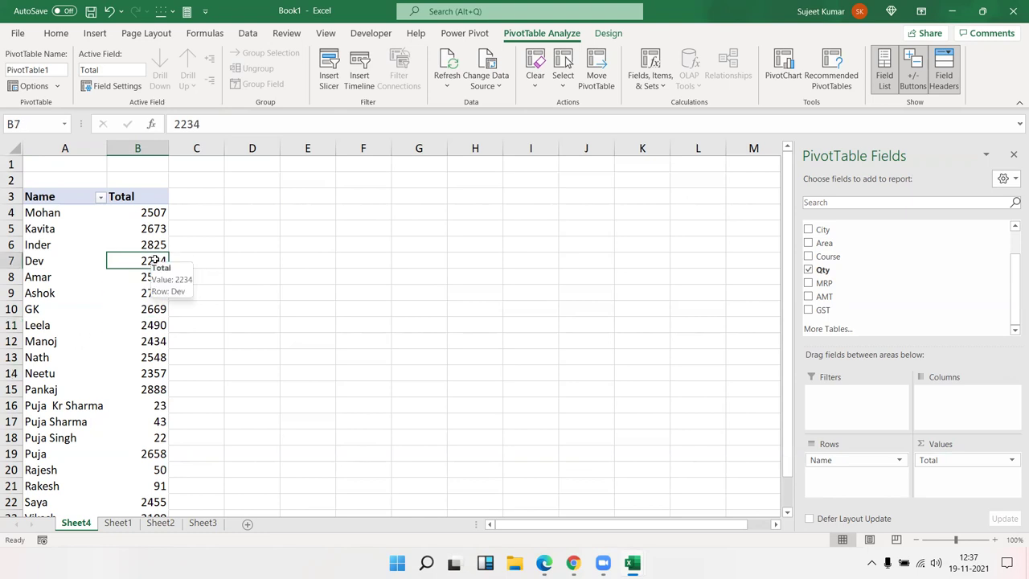
pyautogui.rightClick(152, 212)
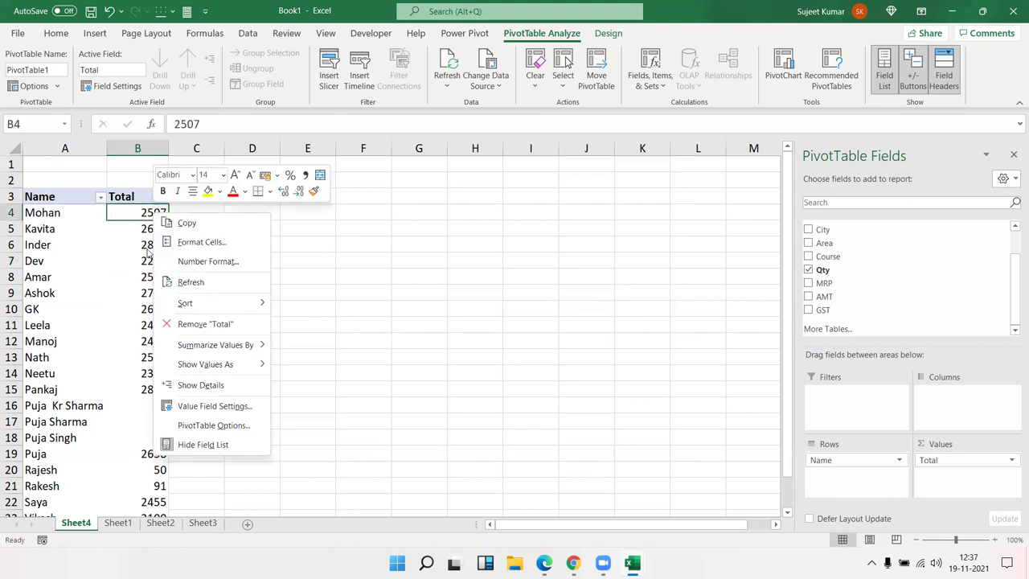
pyautogui.moveTo(201, 302)
pyautogui.click(290, 302)
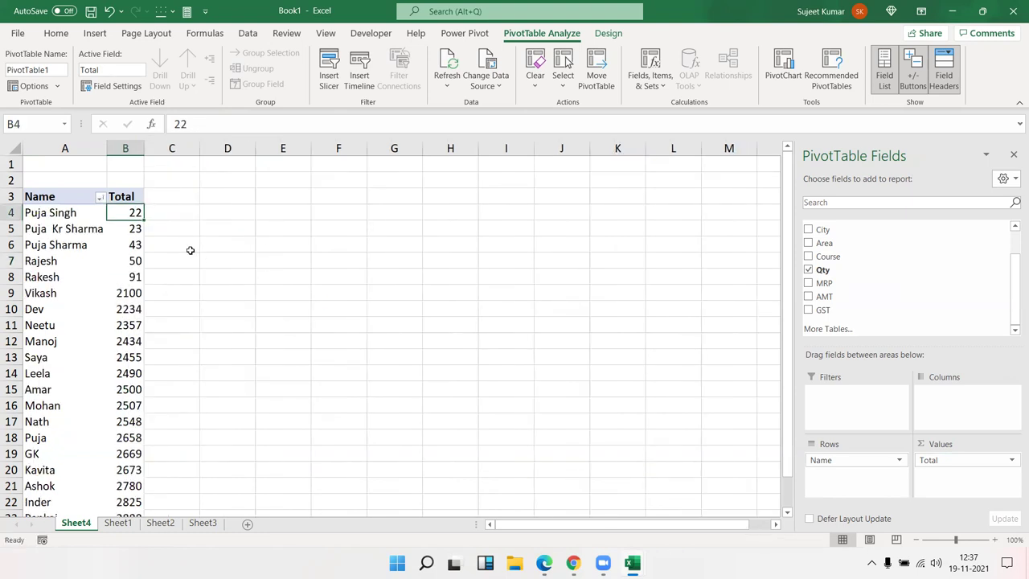
pyautogui.rightClick(130, 211)
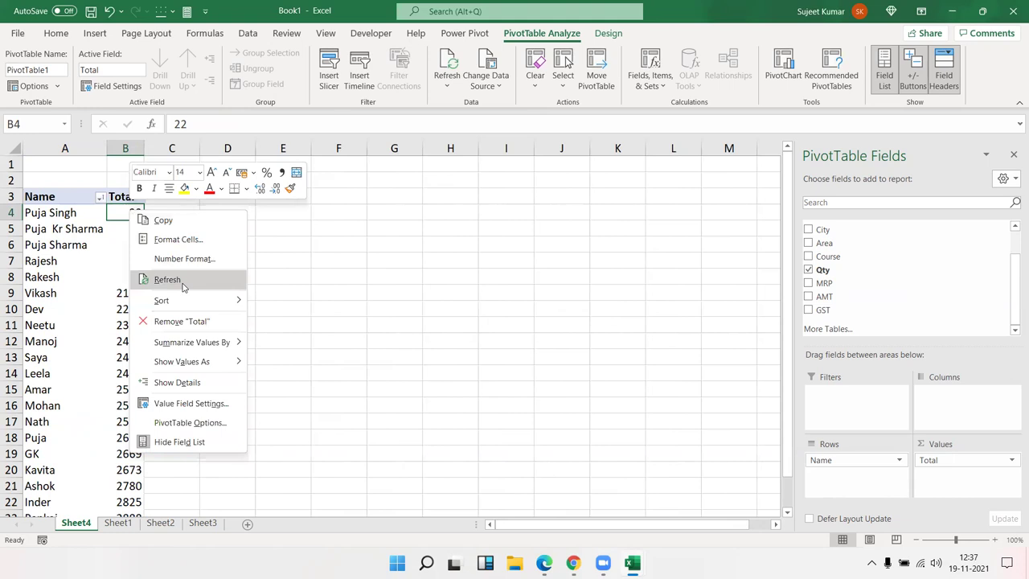
pyautogui.moveTo(201, 301)
pyautogui.click(279, 321)
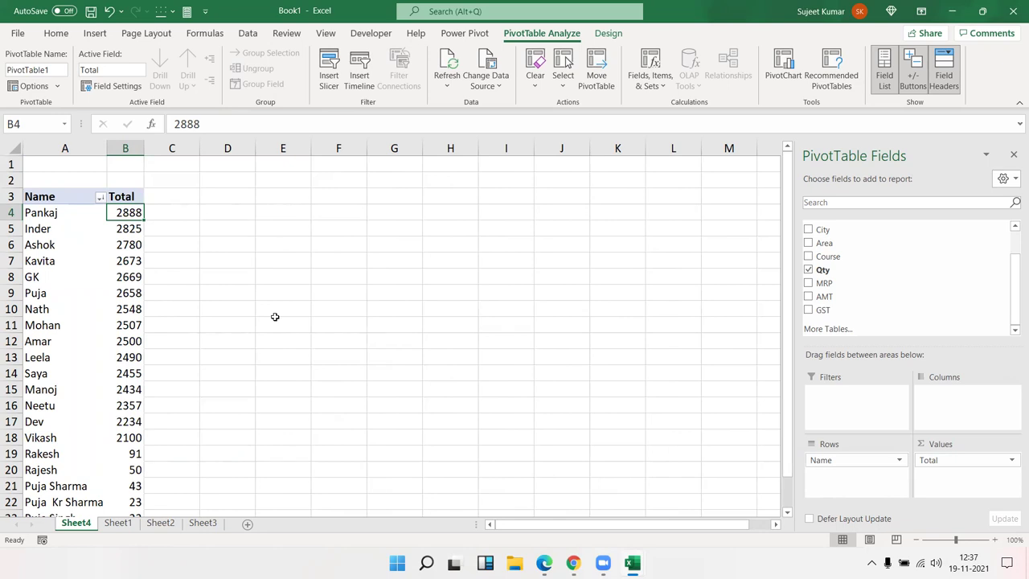
pyautogui.scroll(-10, 169, 400)
pyautogui.scroll(10, 170, 399)
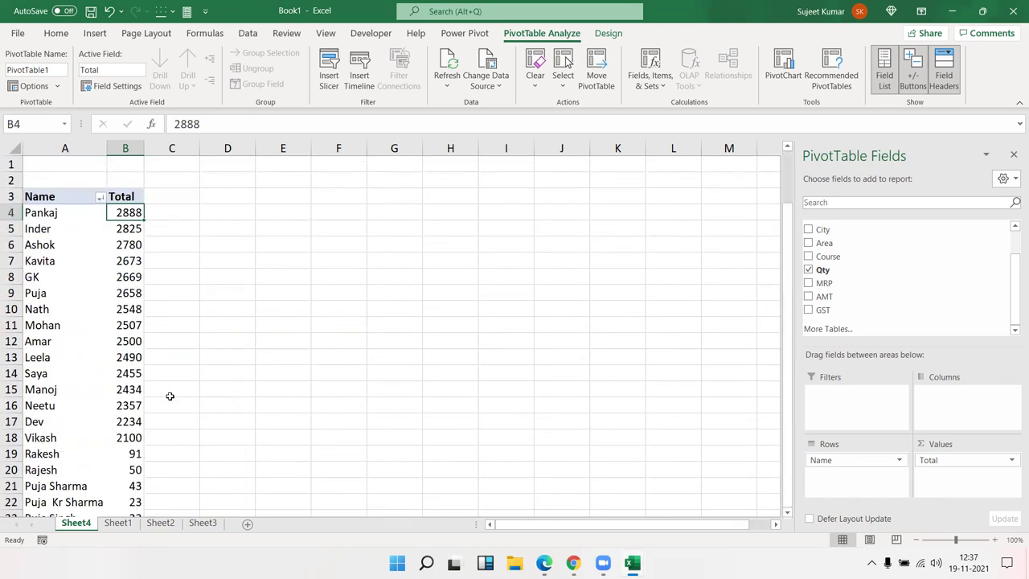
pyautogui.click(36, 293)
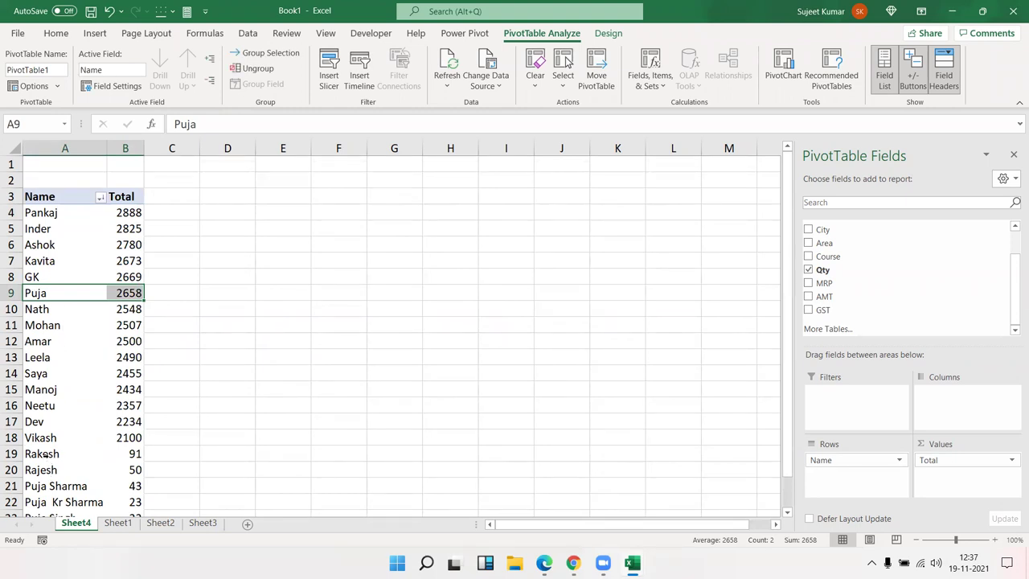
# Note 2658 in F7 and 91 in F8
pyautogui.click(333, 266)
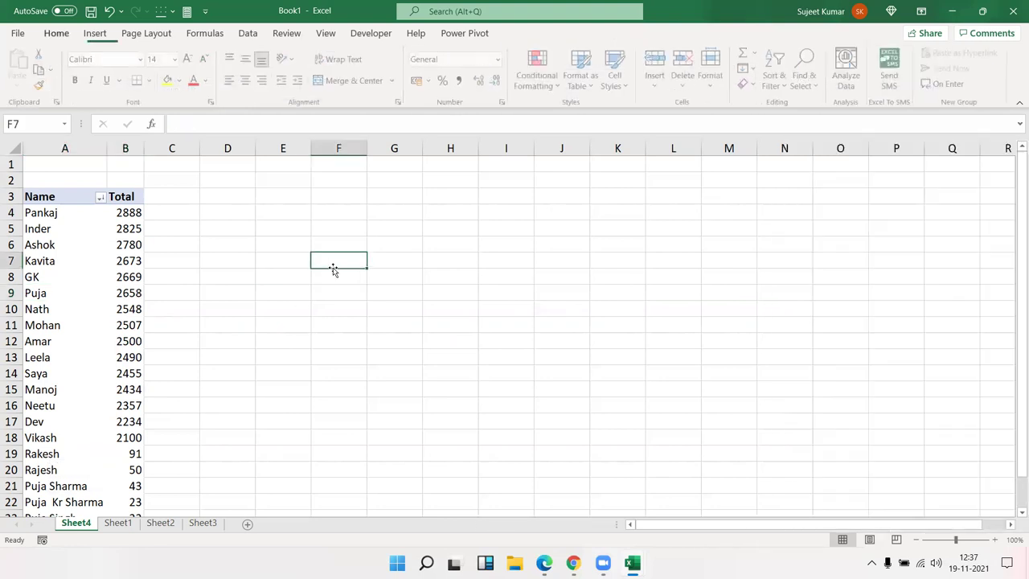
pyautogui.write('2658')
pyautogui.press('Return')
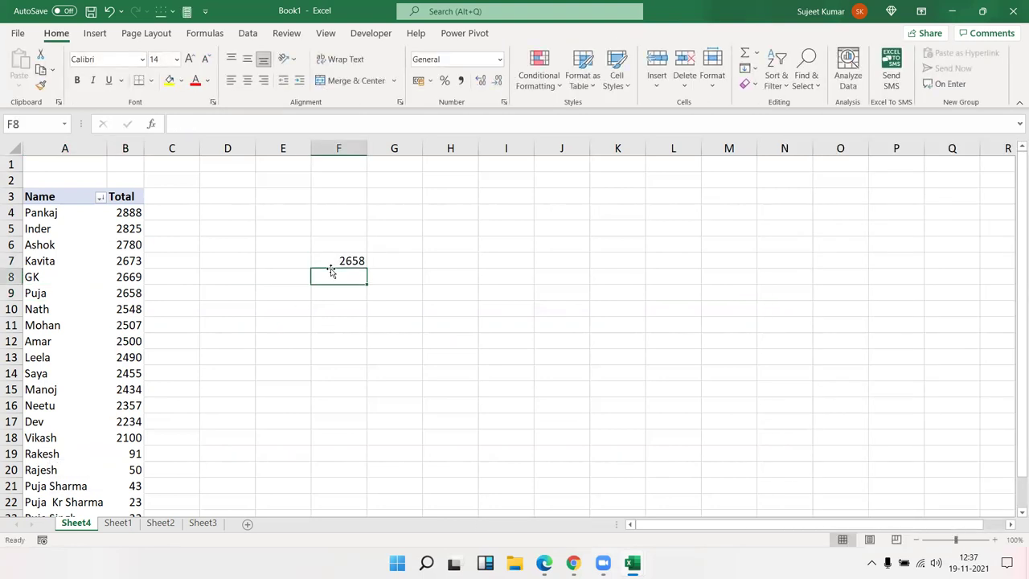
pyautogui.write('91')
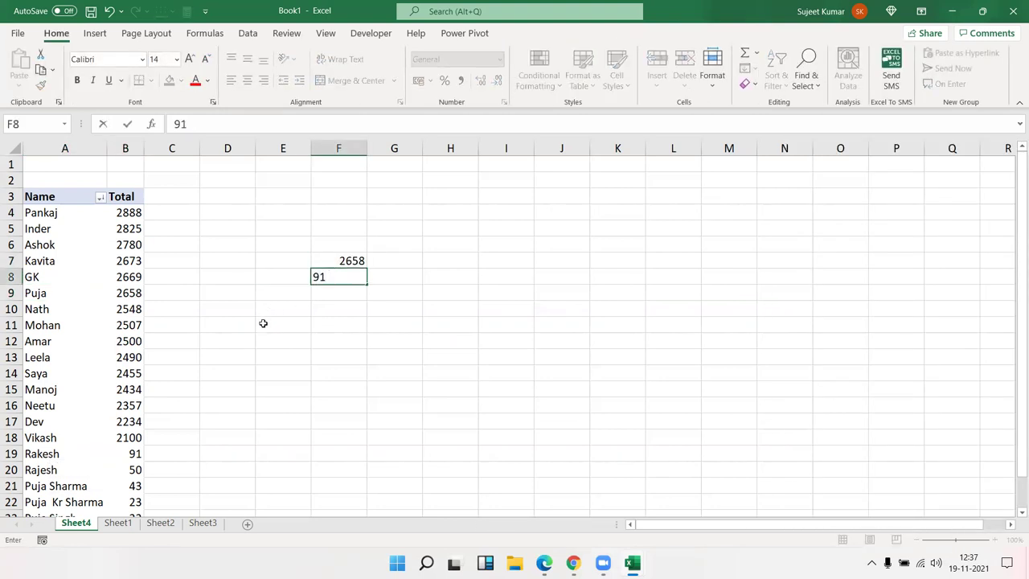
pyautogui.click(264, 324)
# Rename the Rakesh item in the PivotTable to Puja
pyautogui.click(56, 452)
pyautogui.hotkey('ctrl', 'Up')
pyautogui.click(66, 471)
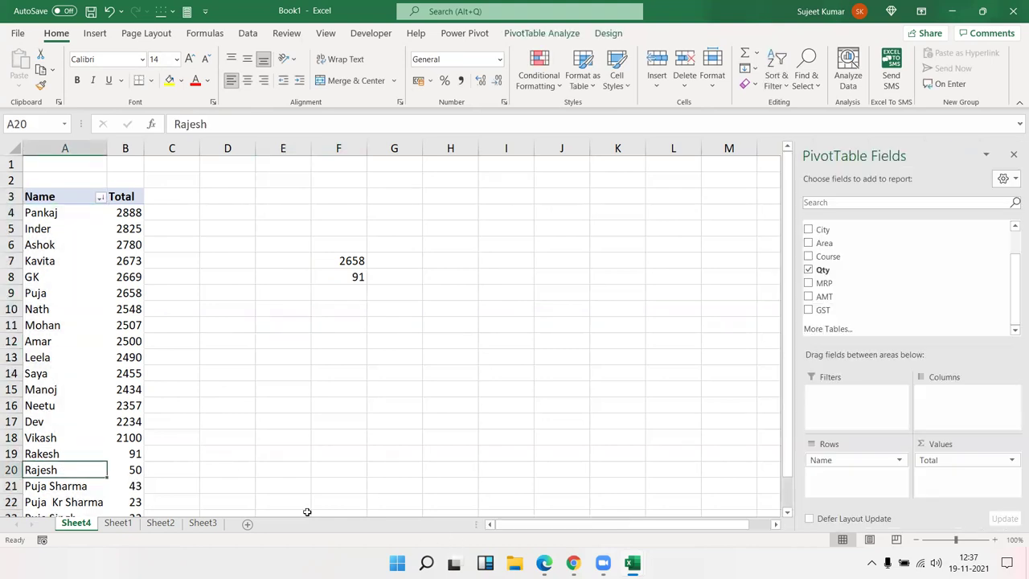
pyautogui.press('Up')
pyautogui.write('Puja')
pyautogui.press('Return')
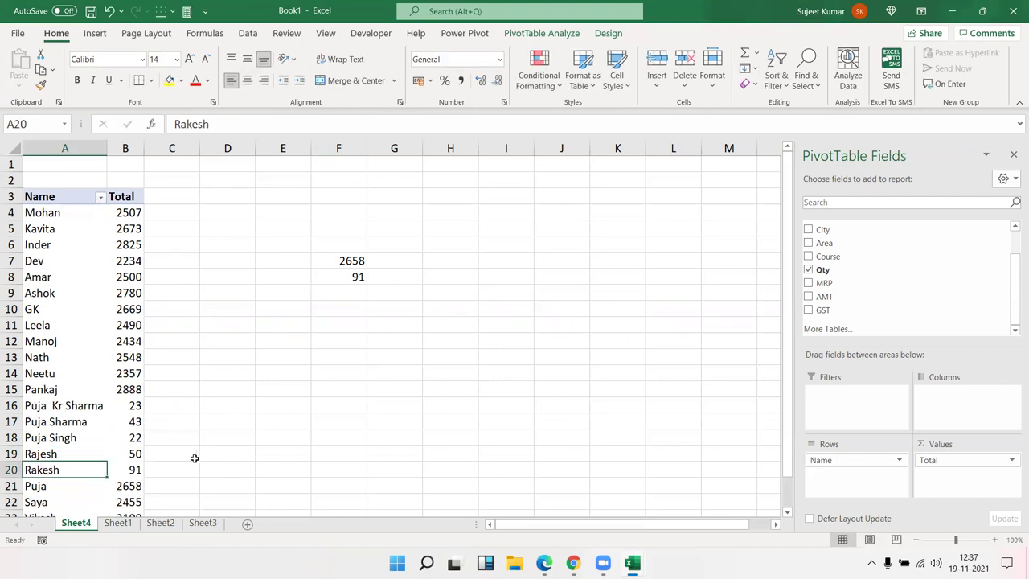
# Rename that item back to Rakesh and select it with its 91 total
pyautogui.click(69, 487)
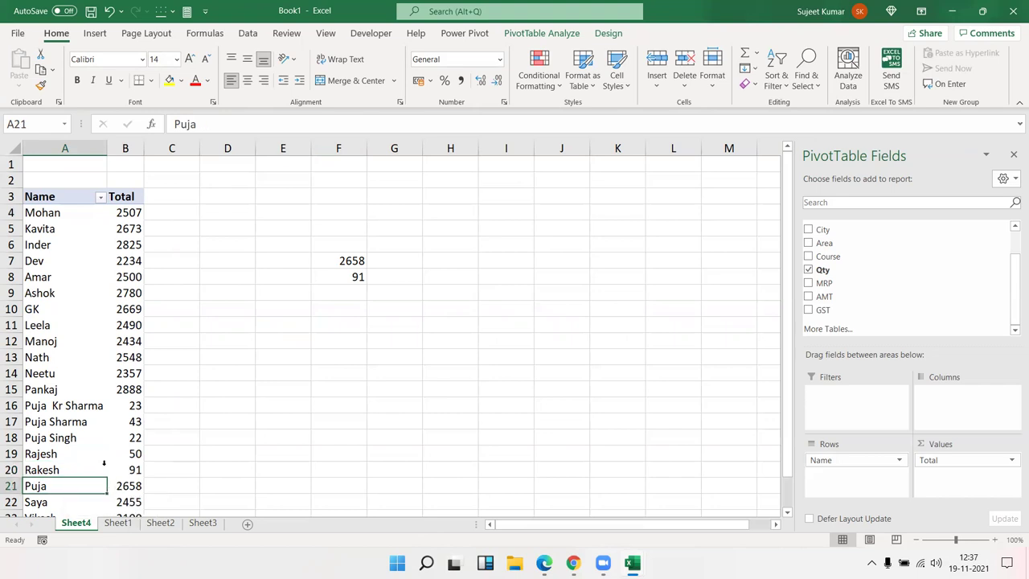
pyautogui.click(54, 464)
pyautogui.click(48, 473)
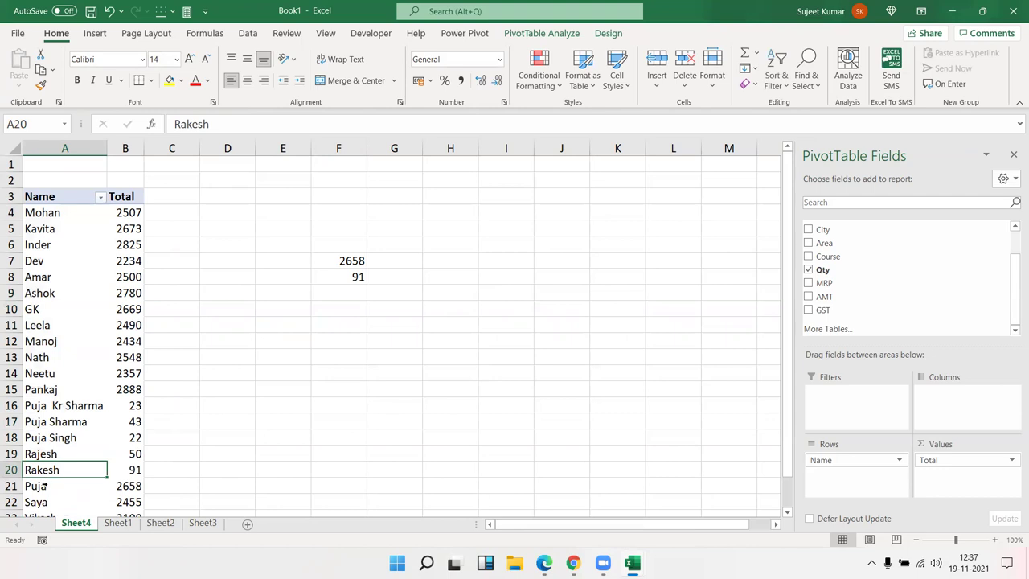
pyautogui.click(45, 487)
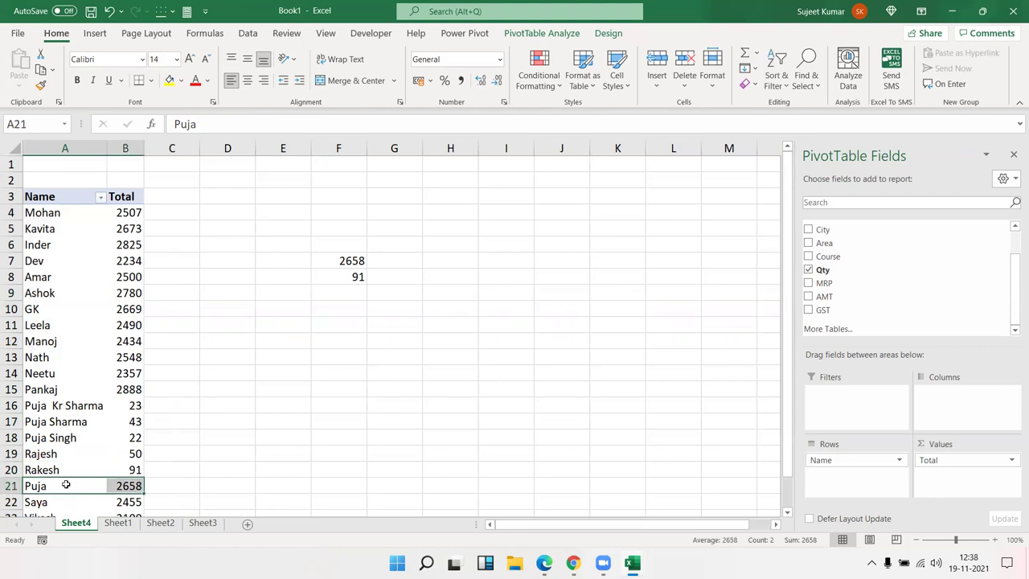
pyautogui.click(66, 483)
pyautogui.click(70, 460)
pyautogui.click(63, 484)
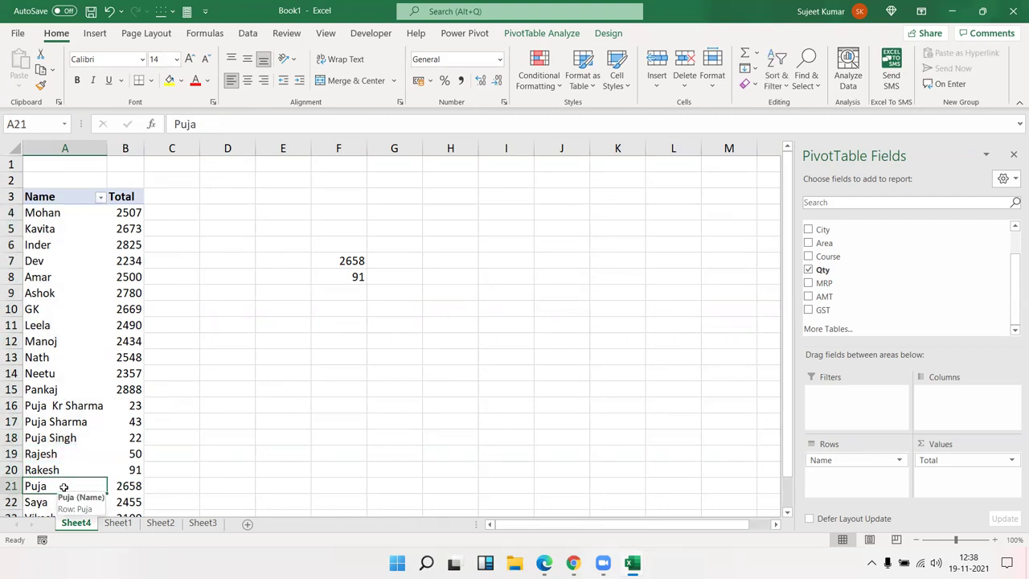
pyautogui.write('Rakesh')
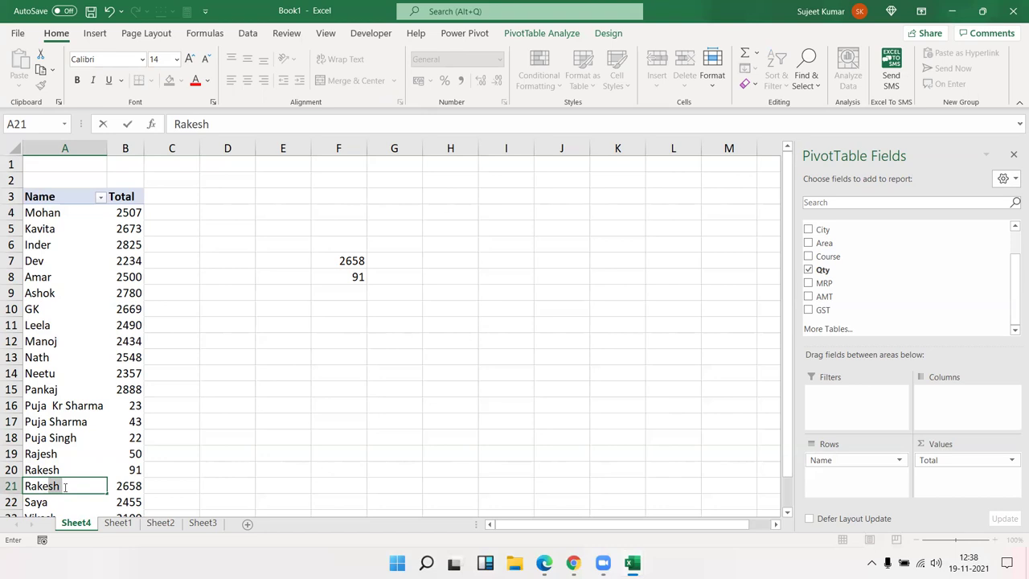
pyautogui.press('Return')
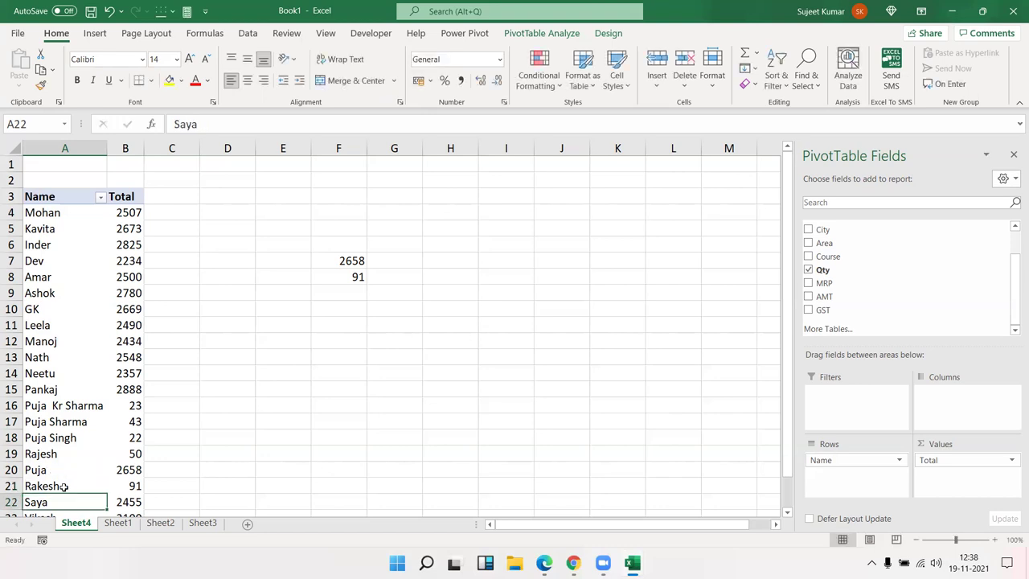
pyautogui.press('Up')
pyautogui.press('Up')
pyautogui.press('Down')
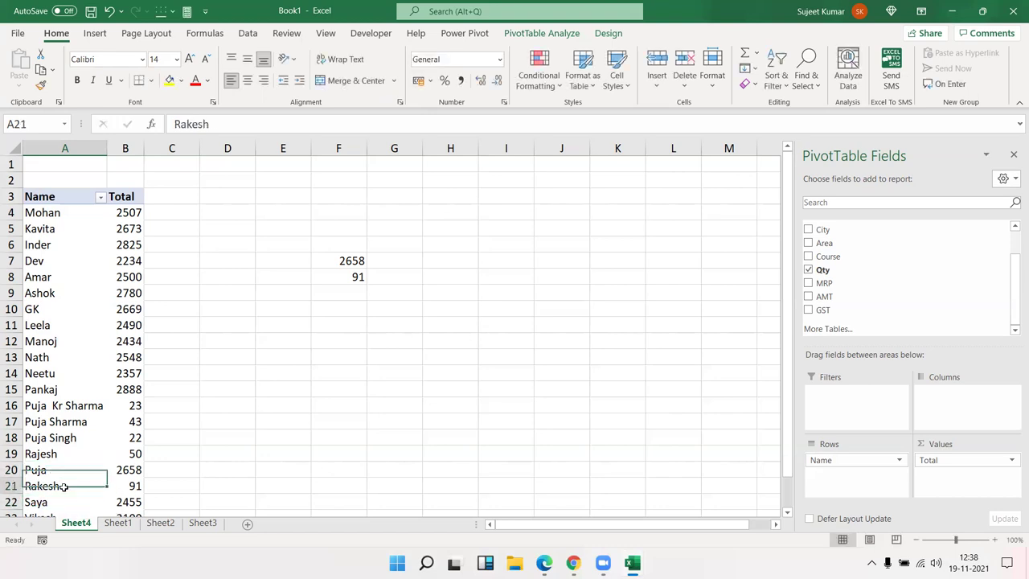
pyautogui.hotkey('shift', 'Right')
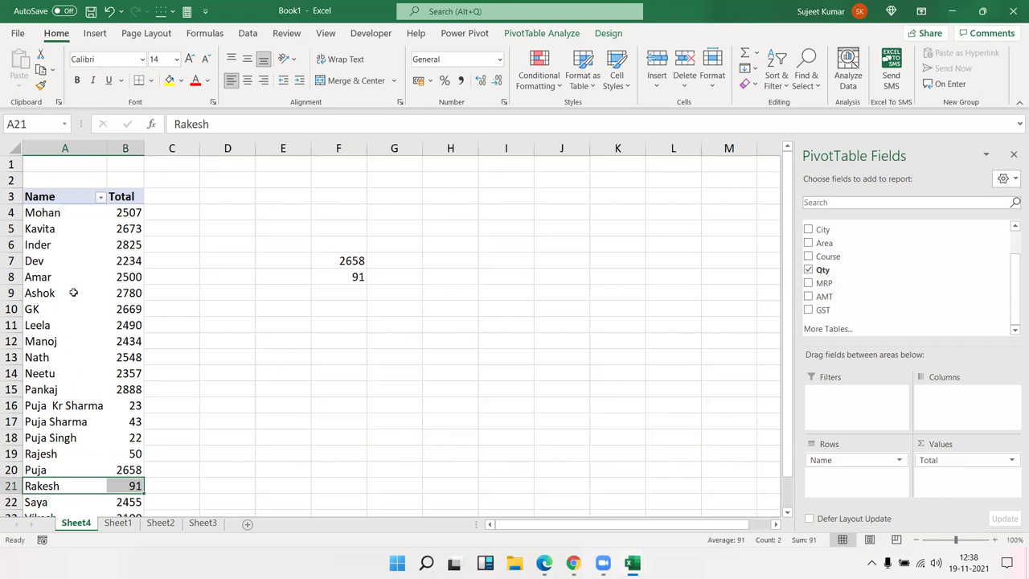
pyautogui.click(63, 233)
pyautogui.hotkey('ctrl', 'shift', 'Down')
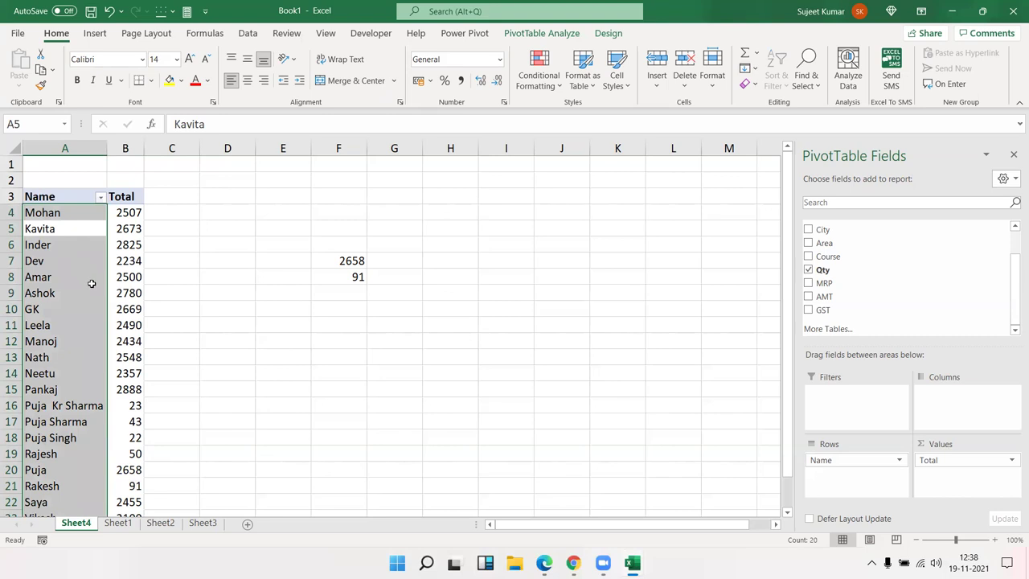
pyautogui.scroll(-5, 92, 286)
pyautogui.scroll(4, 91, 288)
pyautogui.scroll(1, 92, 290)
pyautogui.click(58, 489)
pyautogui.write('Rakesh ')
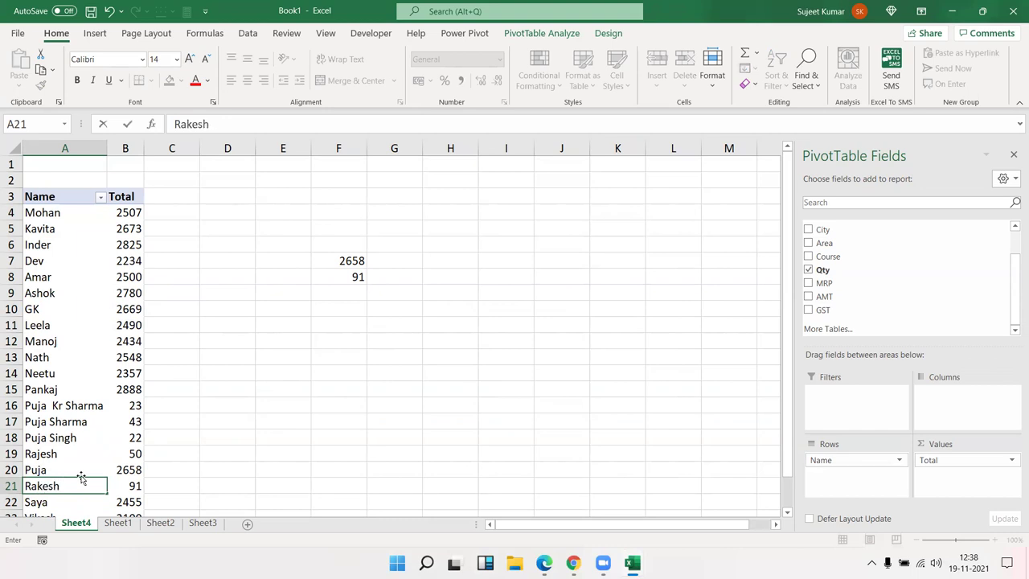
pyautogui.write('Kr')
pyautogui.press('Return')
pyautogui.press('Up')
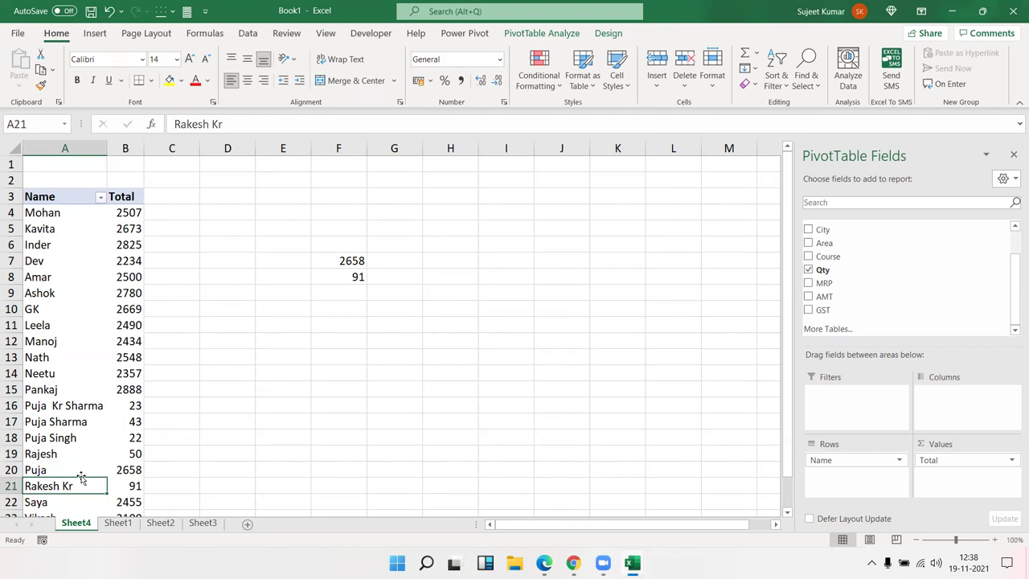
pyautogui.click(80, 475)
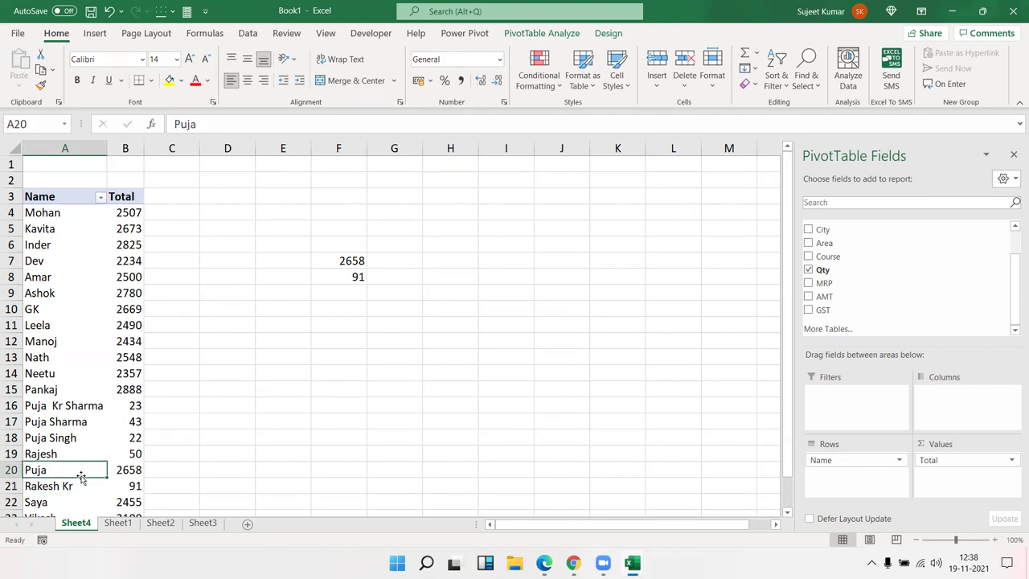
pyautogui.write('Puja V')
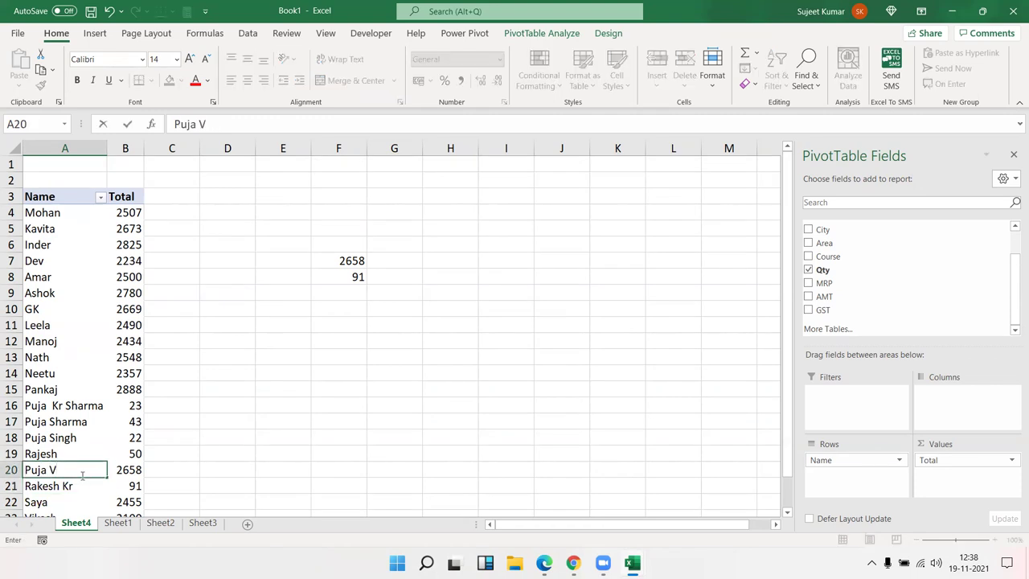
pyautogui.press('Return')
pyautogui.click(81, 475)
pyautogui.press('Down')
pyautogui.press('Down')
pyautogui.press('Down')
pyautogui.press('Down')
pyautogui.press('Down')
pyautogui.press('Down')
pyautogui.click(80, 475)
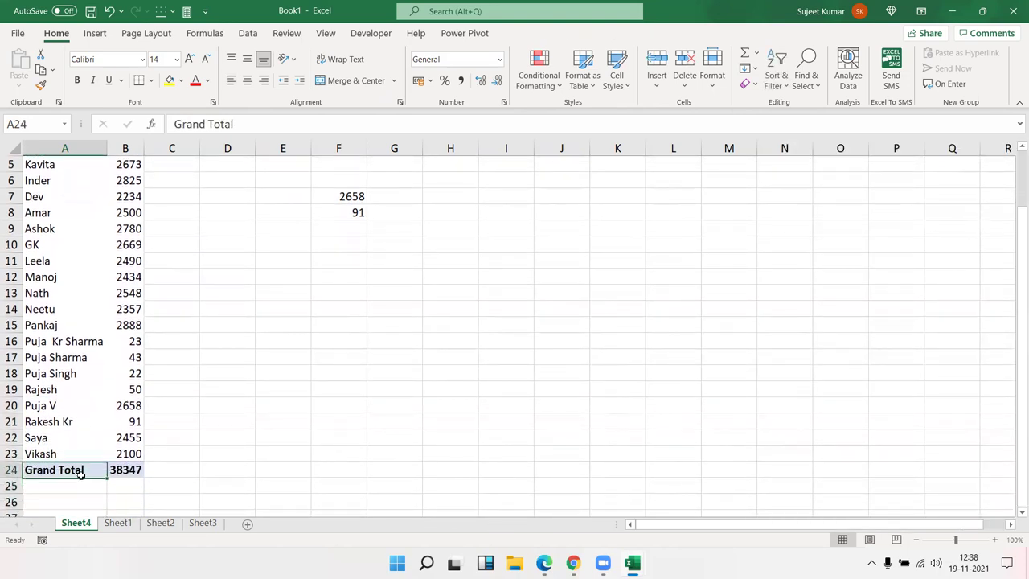
pyautogui.press('Up')
pyautogui.write('Puja V')
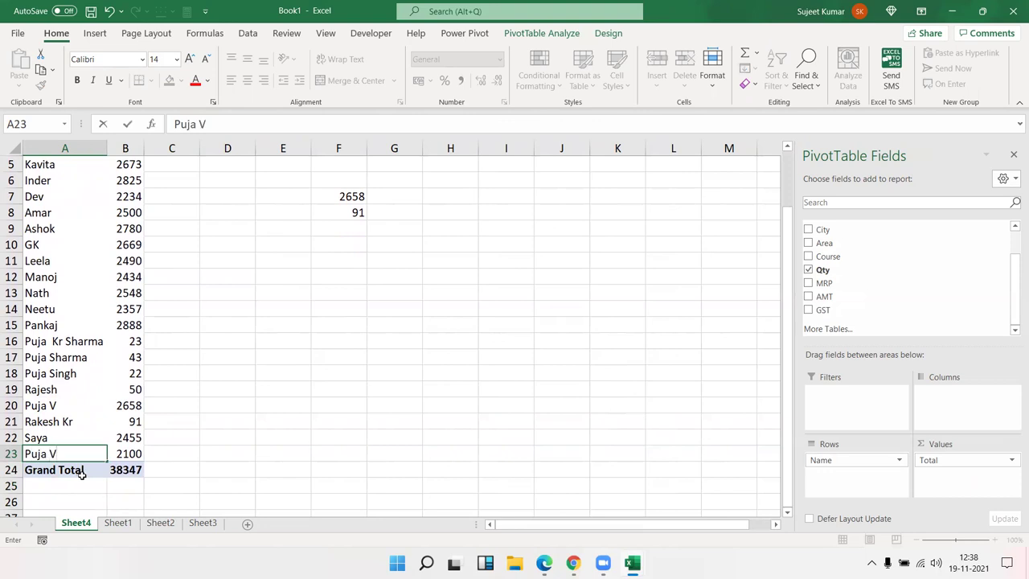
pyautogui.press('Return')
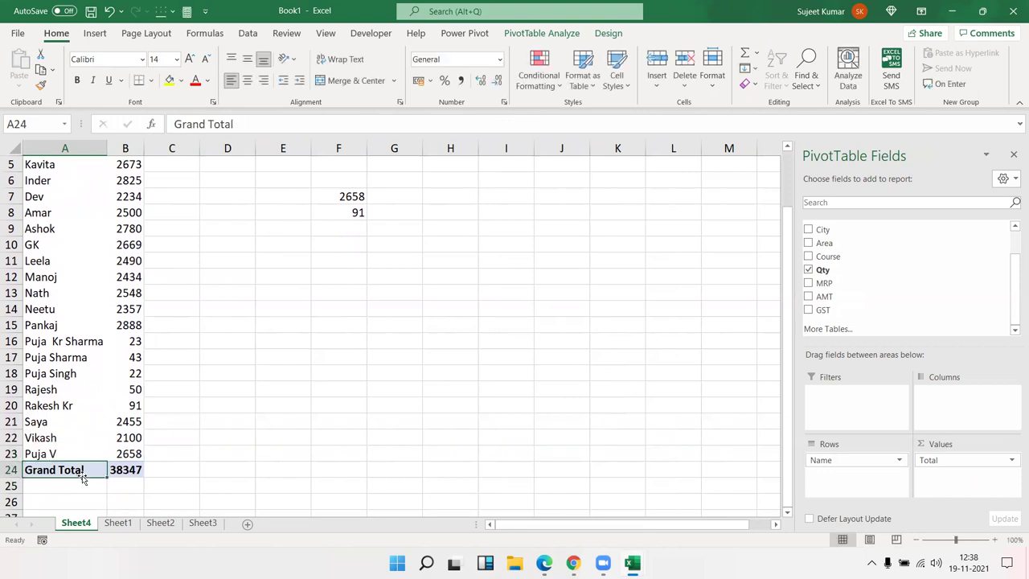
pyautogui.press('Up')
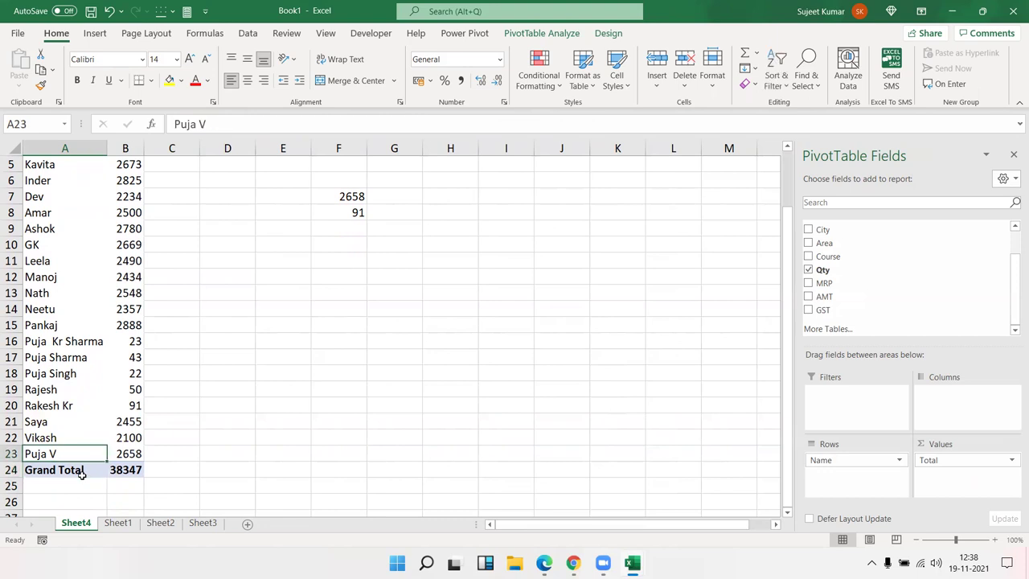
pyautogui.press('Right')
pyautogui.press('Left')
pyautogui.press('Up')
pyautogui.hotkey('shift', 'Right')
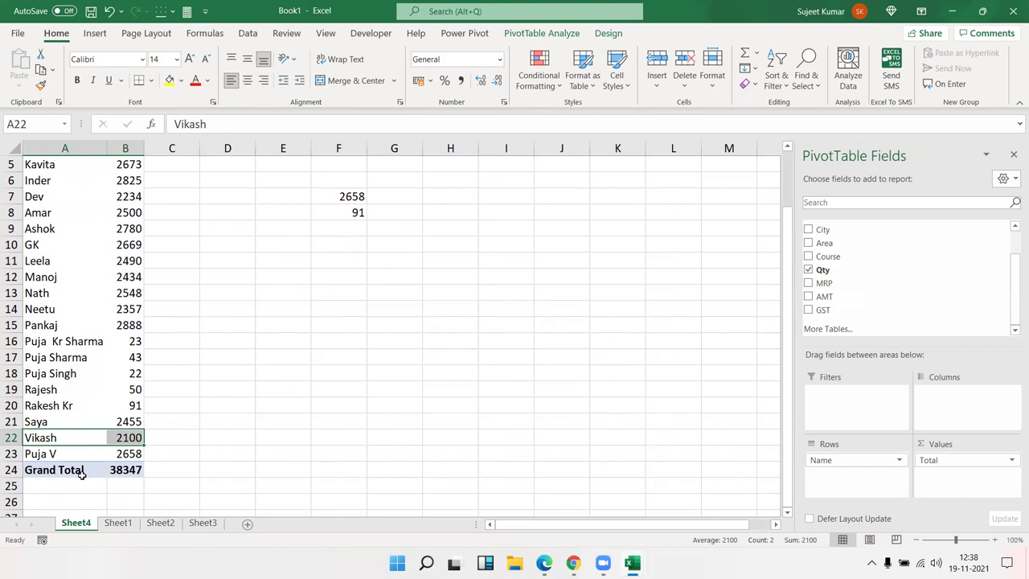
pyautogui.hotkey('ctrl', 'Up')
pyautogui.press('Down')
pyautogui.press('Down')
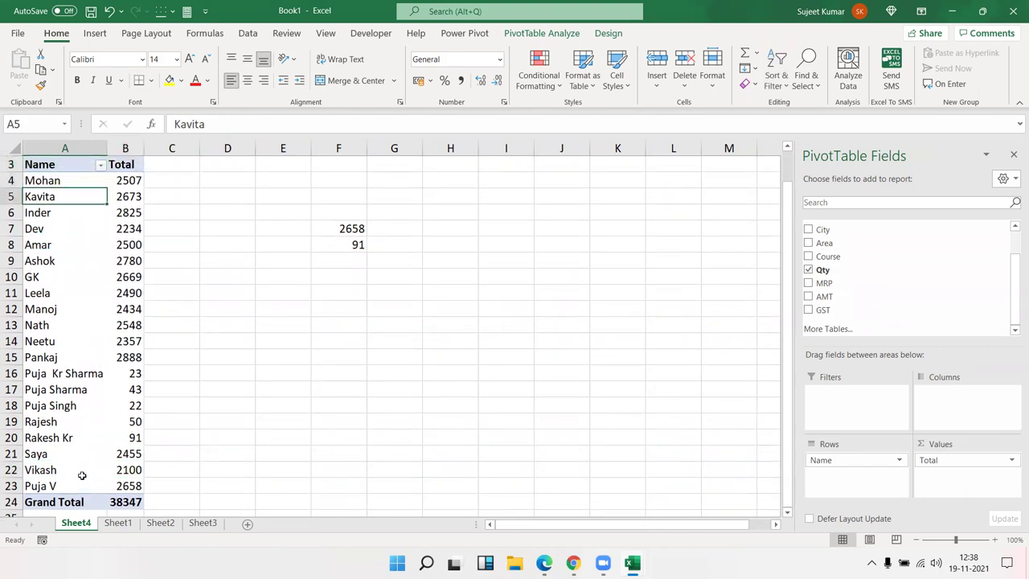
# Rename the last name item in the PivotTable to Sujeet
pyautogui.rightClick(131, 247)
pyautogui.moveTo(197, 341)
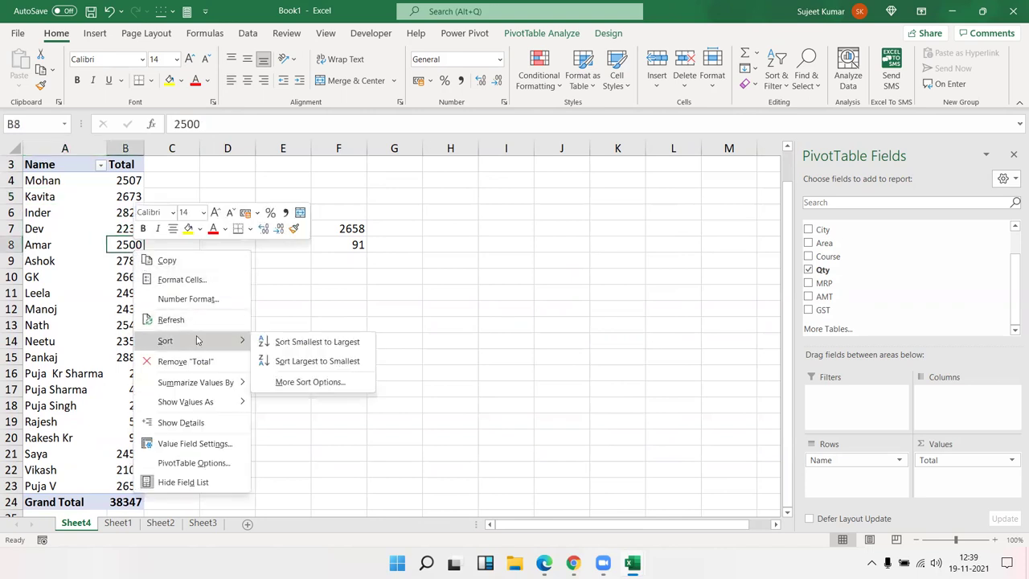
pyautogui.press('Escape')
pyautogui.click(68, 485)
pyautogui.hotkey('shift', 'Right')
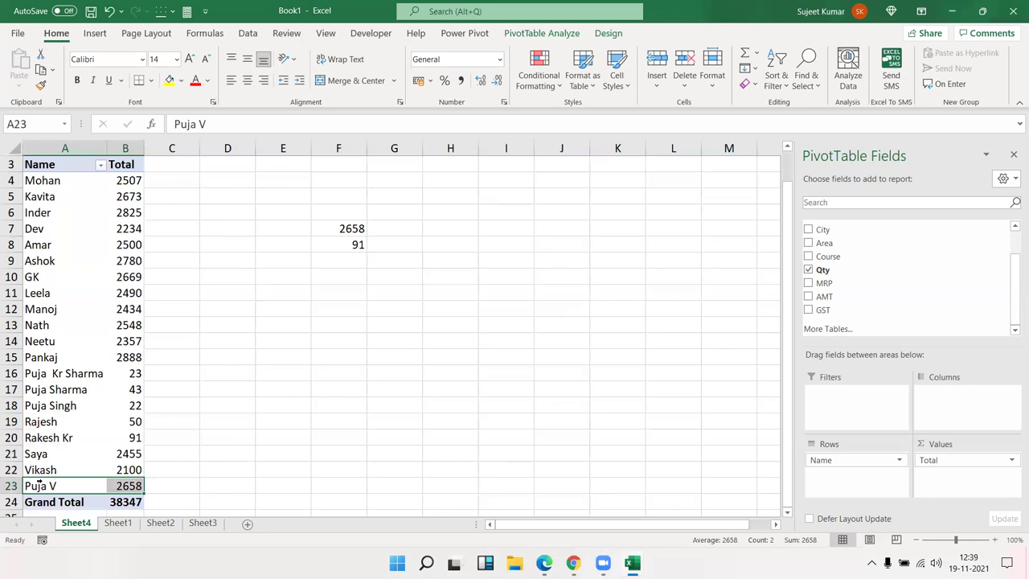
pyautogui.click(69, 478)
pyautogui.click(60, 479)
pyautogui.click(60, 479)
pyautogui.click(70, 478)
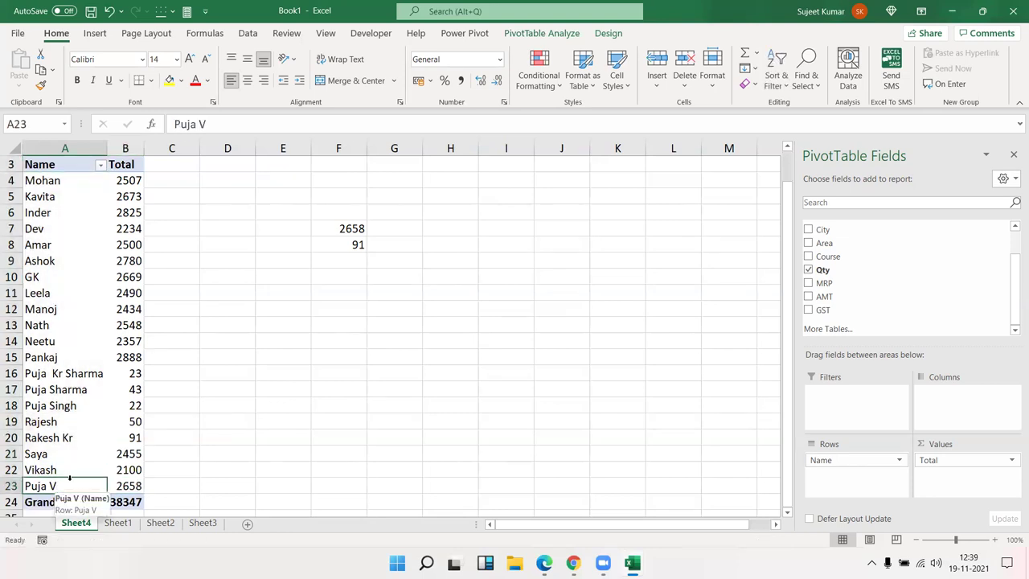
pyautogui.rightClick(71, 482)
pyautogui.press('o')
pyautogui.press('Escape')
pyautogui.press('Escape')
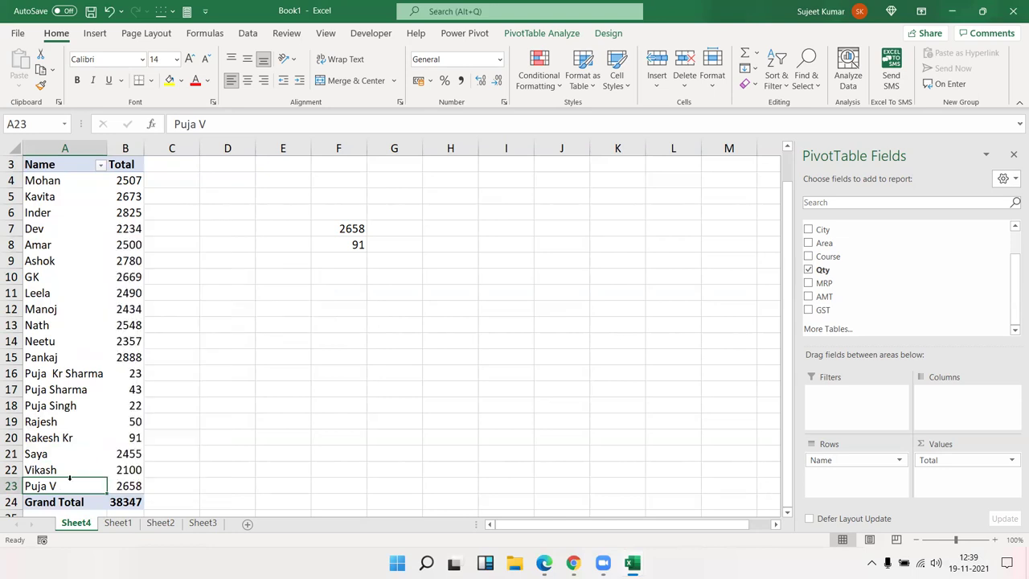
pyautogui.write('Sujeet')
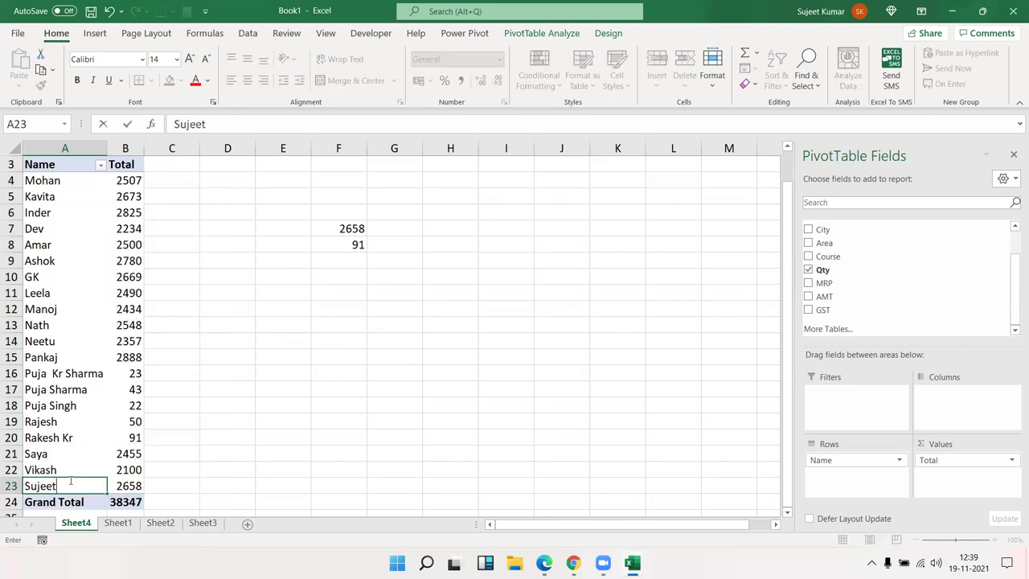
pyautogui.press('Return')
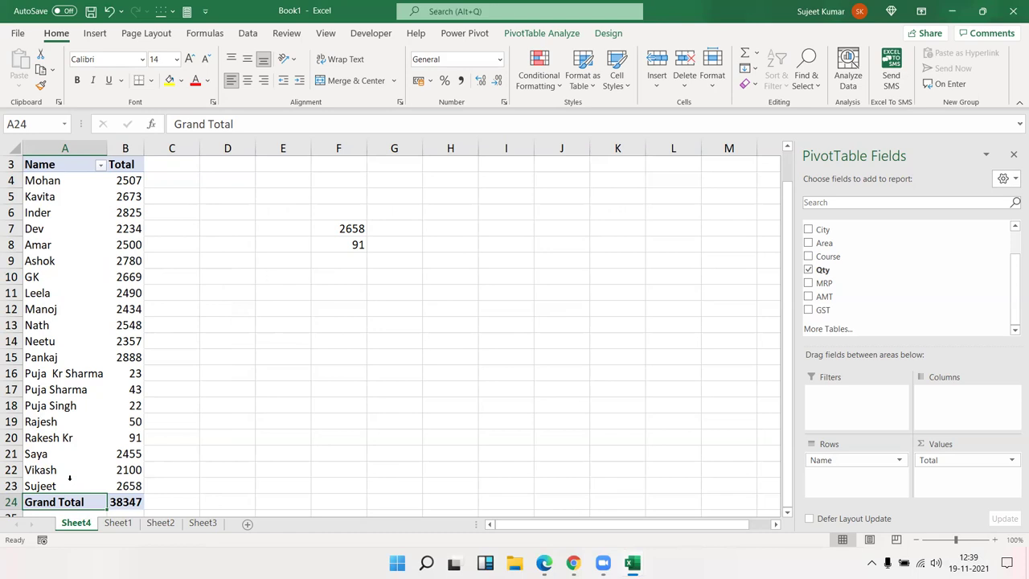
# Sort the names by Total smallest to largest, then sort the Name rows A to Z
pyautogui.rightClick(135, 256)
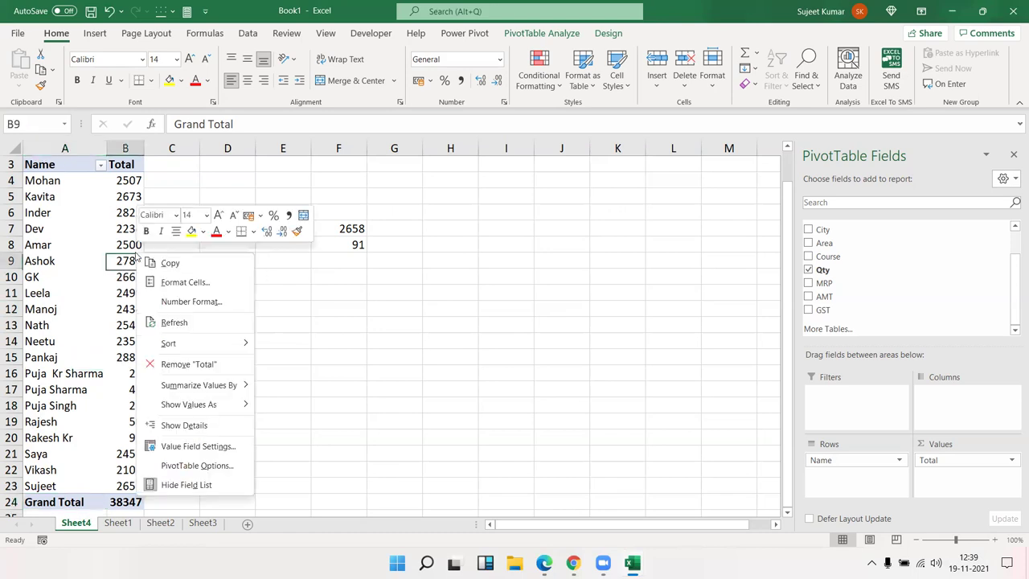
pyautogui.moveTo(190, 348)
pyautogui.click(313, 344)
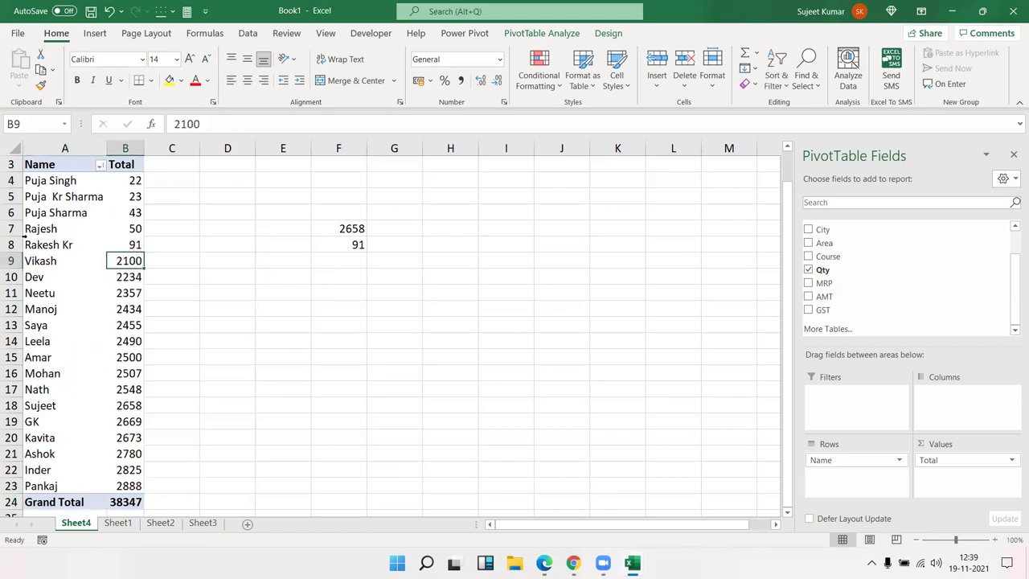
pyautogui.rightClick(50, 241)
pyautogui.moveTo(107, 308)
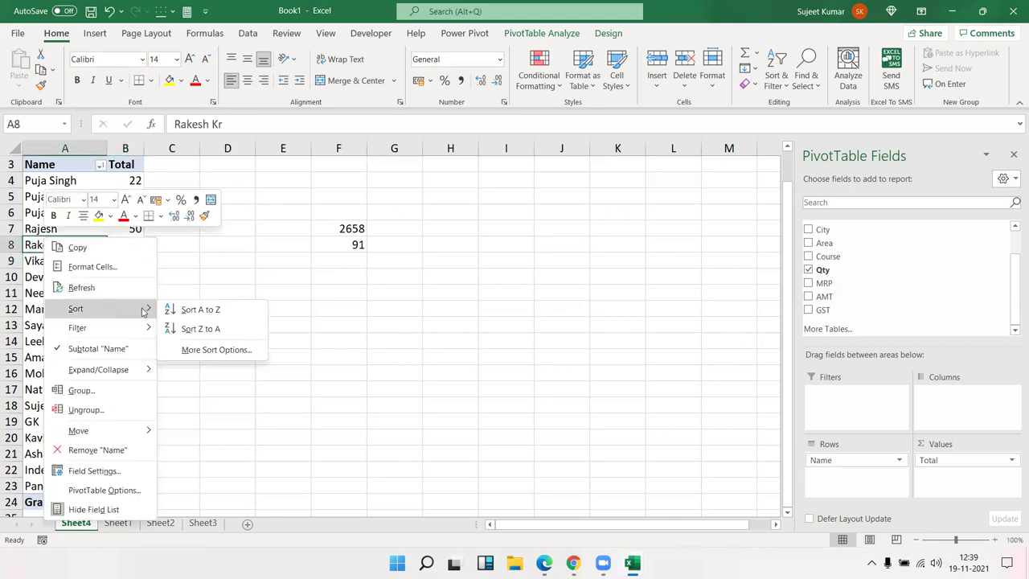
pyautogui.click(192, 312)
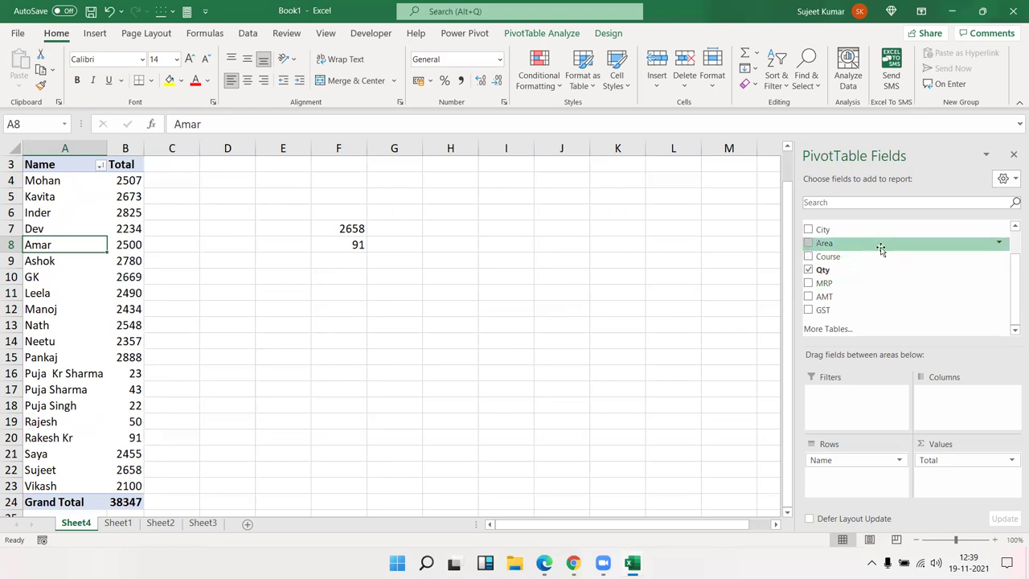
# Add City to Columns, accepting the replace prompt, and sort the city columns Z to A
pyautogui.moveTo(880, 247); pyautogui.dragTo(945, 398)
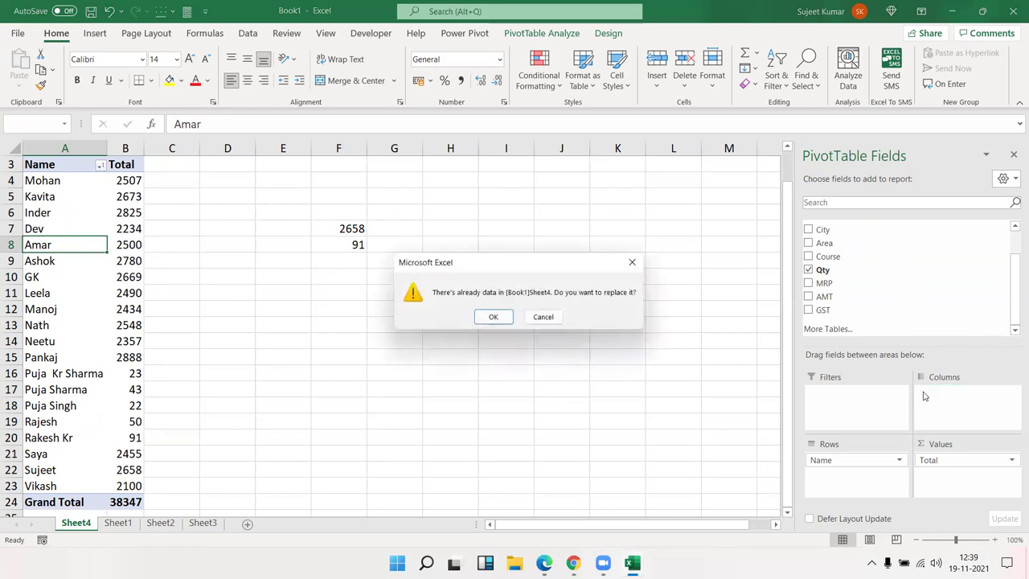
pyautogui.click(492, 315)
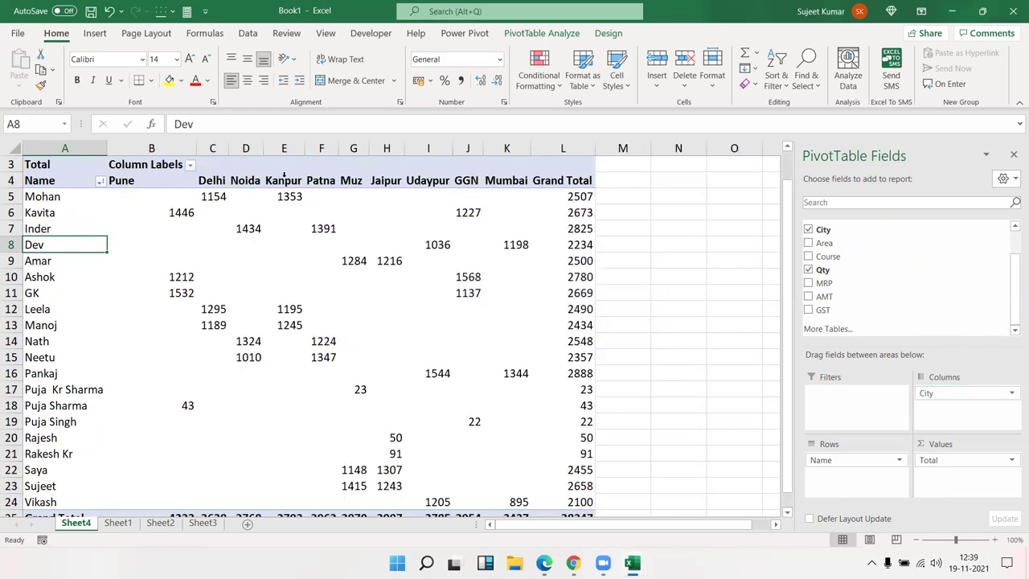
pyautogui.rightClick(285, 182)
pyautogui.moveTo(322, 249)
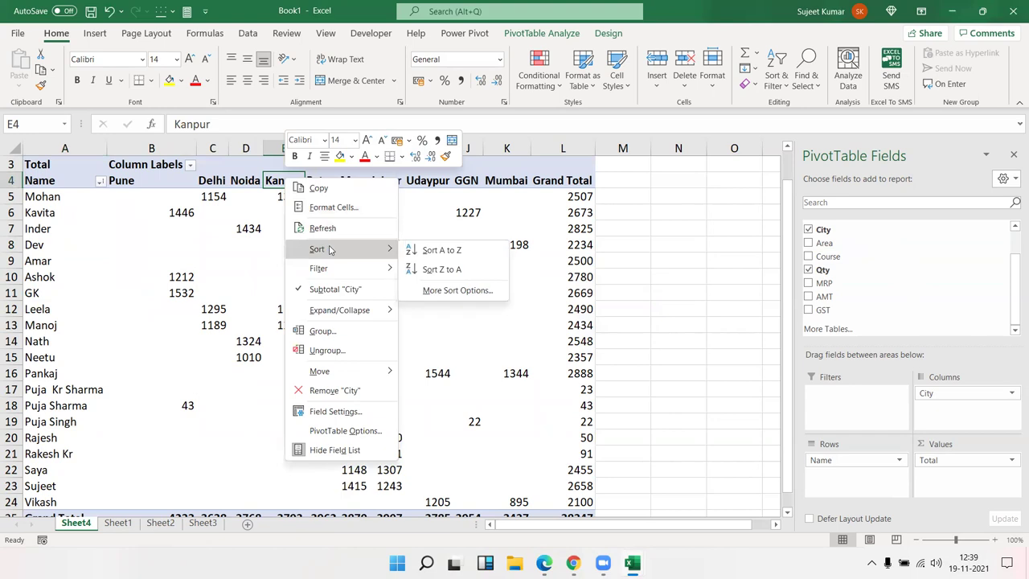
pyautogui.click(431, 251)
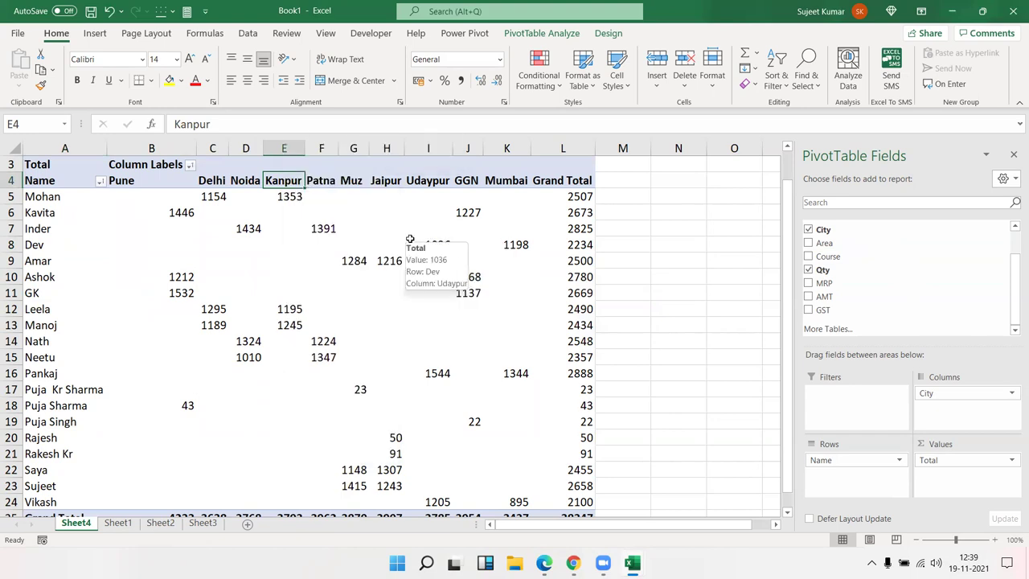
pyautogui.rightClick(382, 182)
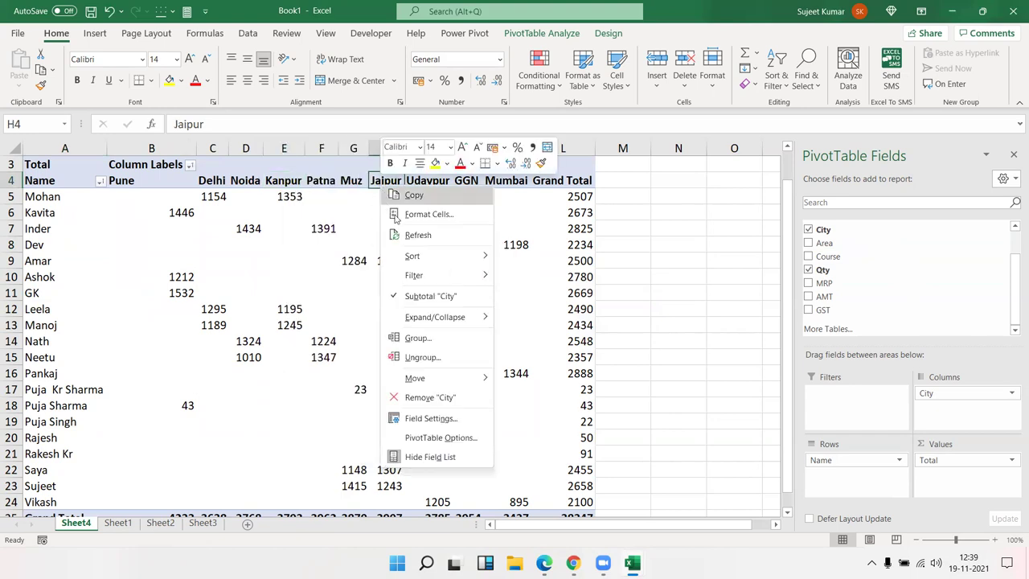
pyautogui.moveTo(471, 264)
pyautogui.click(519, 276)
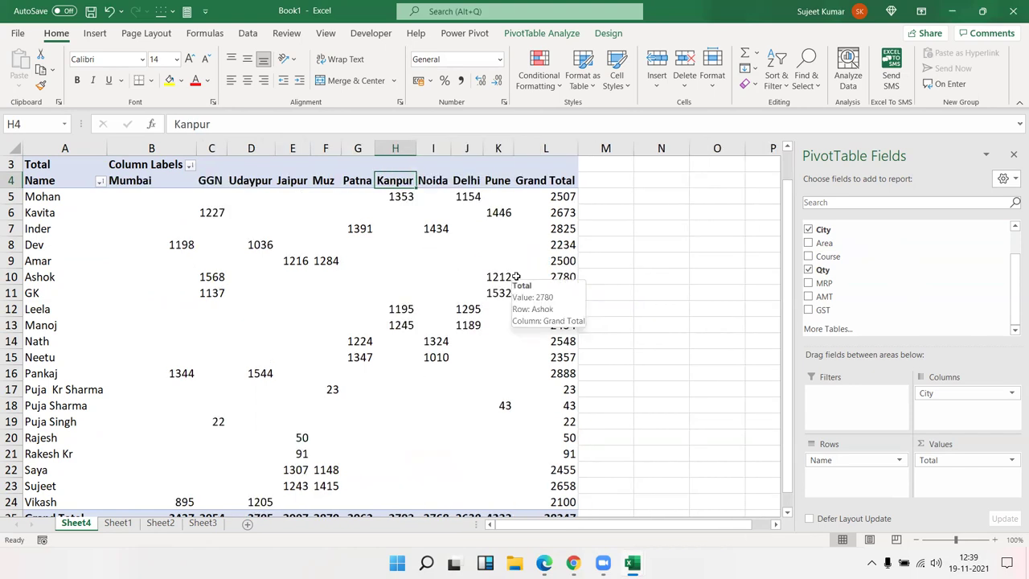
# Sort the names by Patna total, largest first, and check the Patna column's sum
pyautogui.click(357, 228)
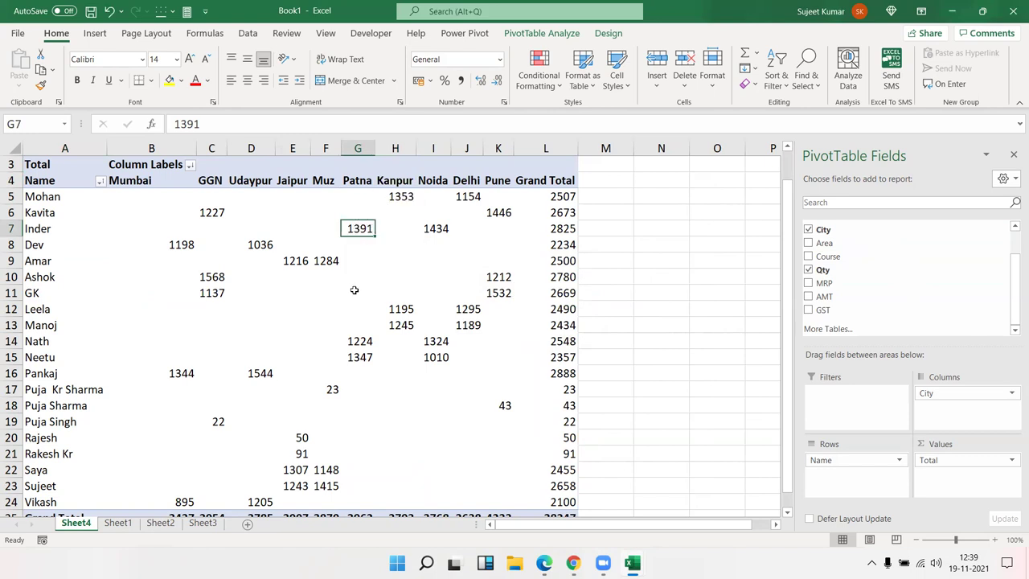
pyautogui.rightClick(356, 230)
pyautogui.moveTo(406, 320)
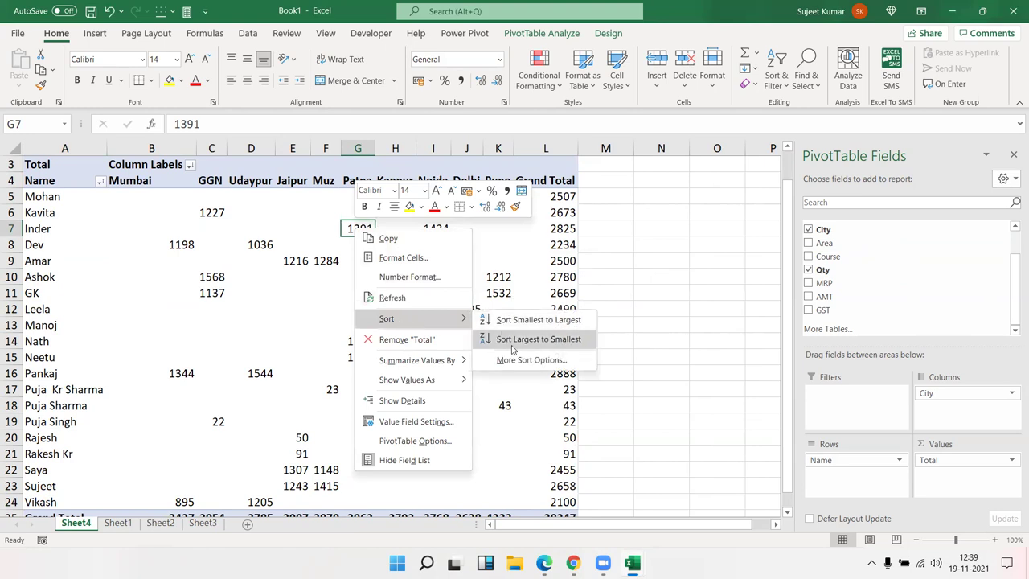
pyautogui.click(512, 343)
pyautogui.click(362, 197)
pyautogui.moveTo(362, 197); pyautogui.dragTo(360, 397)
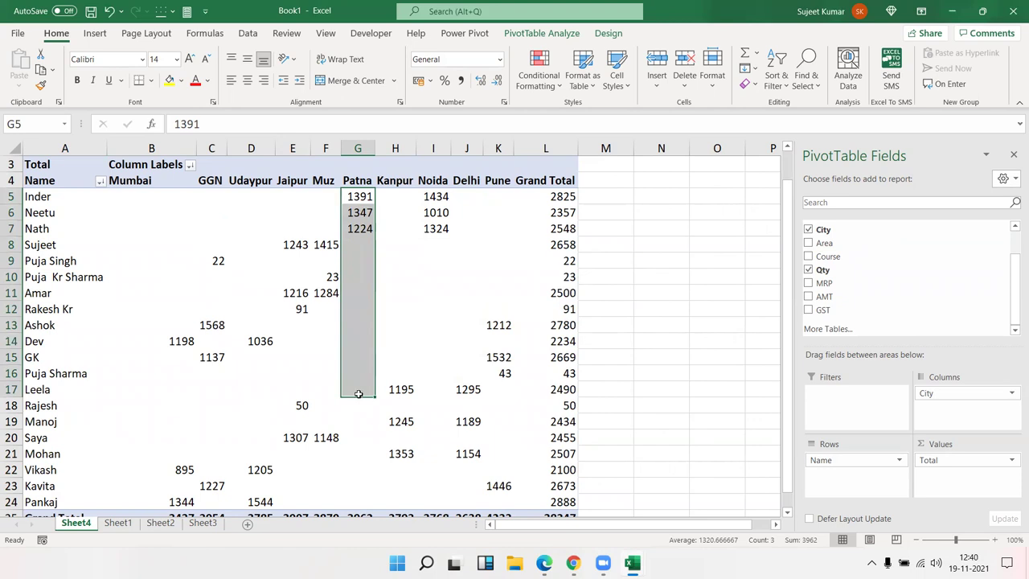
pyautogui.click(399, 310)
# Make City a report filter and move the last name row to the top
pyautogui.moveTo(932, 393)
pyautogui.mouseDown()
pyautogui.moveTo(902, 406)
pyautogui.moveTo(884, 397)
pyautogui.mouseUp()
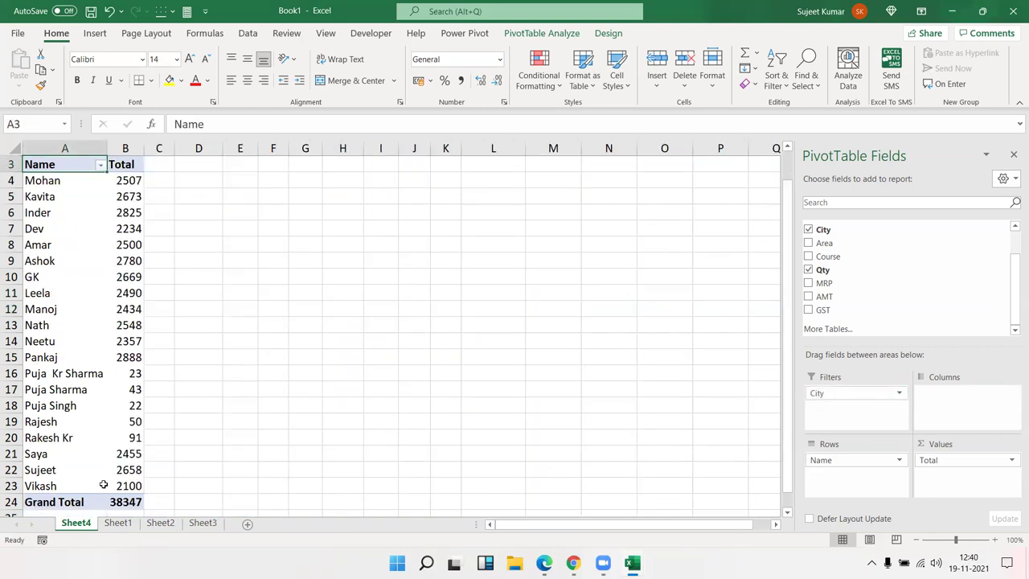
pyautogui.click(56, 486)
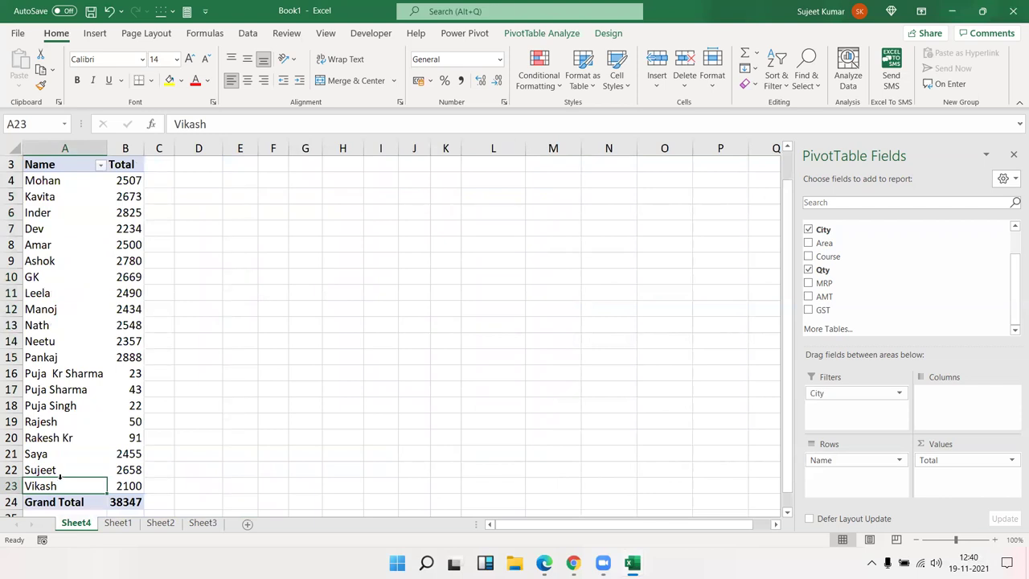
pyautogui.moveTo(62, 477)
pyautogui.mouseDown()
pyautogui.moveTo(98, 182)
pyautogui.moveTo(72, 190)
pyautogui.mouseUp()
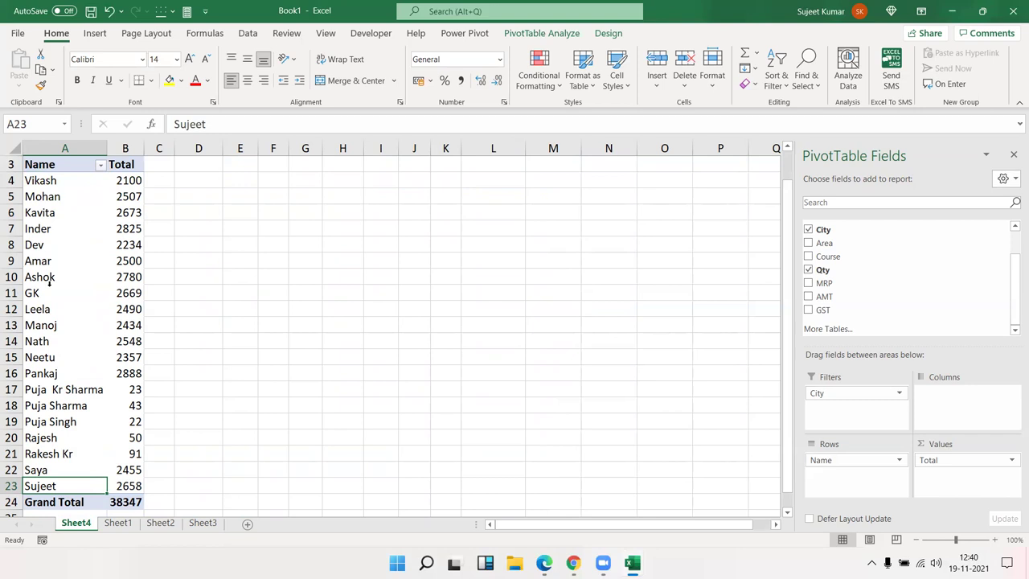
# Move the new last name row into second place, just below the top name
pyautogui.moveTo(74, 474); pyautogui.dragTo(66, 223)
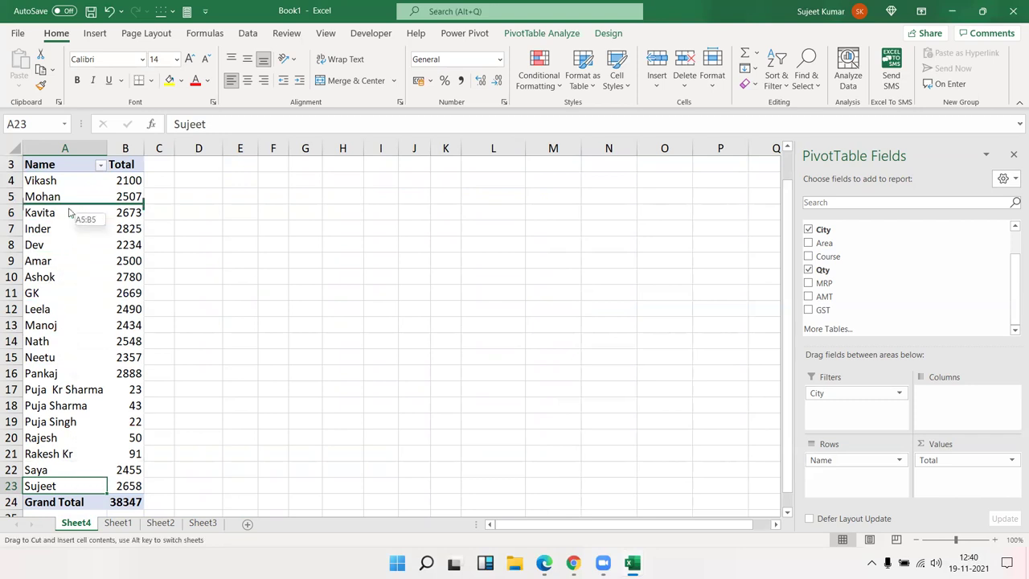
pyautogui.moveTo(66, 224); pyautogui.dragTo(60, 196)
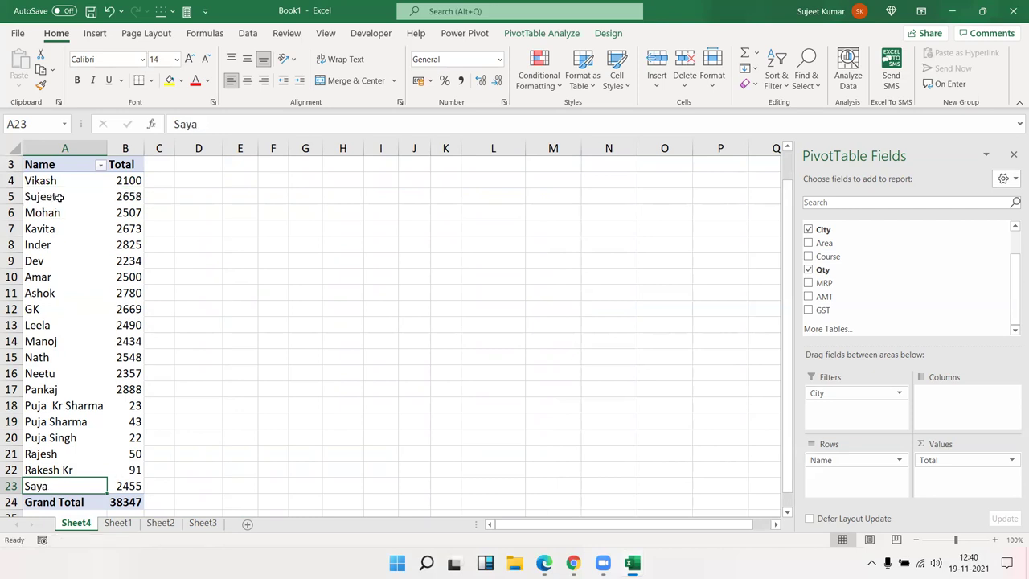
pyautogui.rightClick(71, 488)
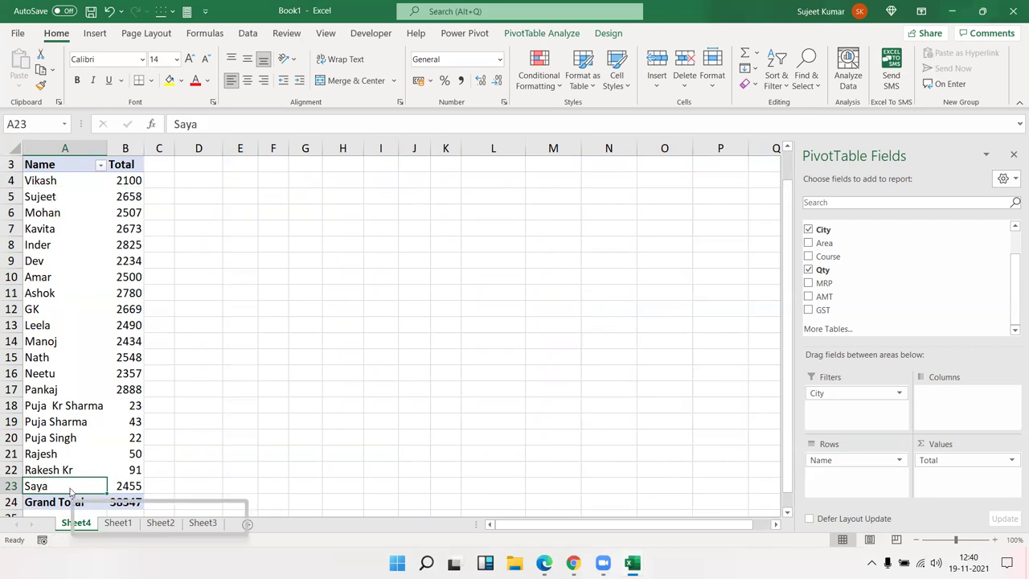
pyautogui.moveTo(117, 406)
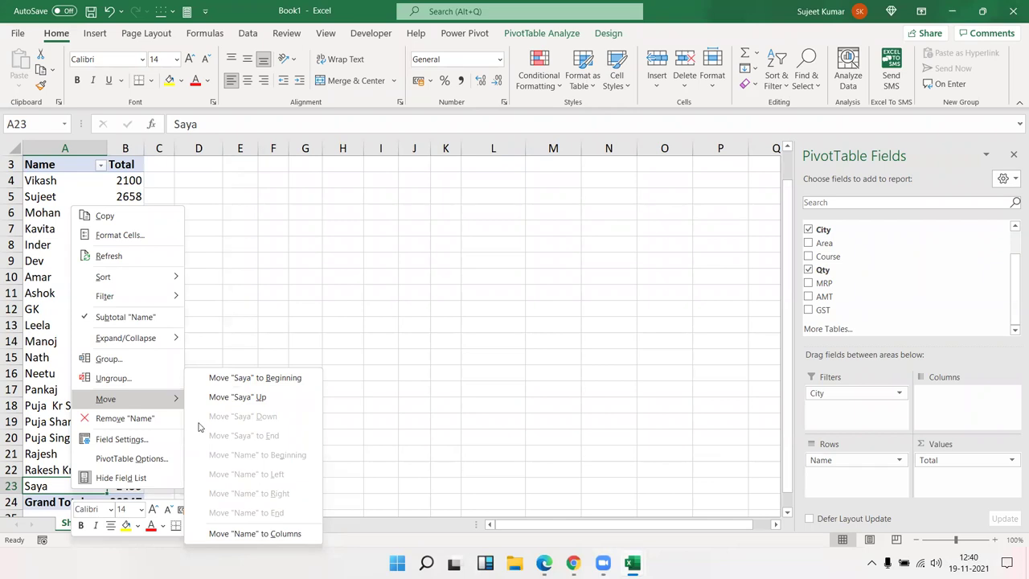
pyautogui.click(44, 307)
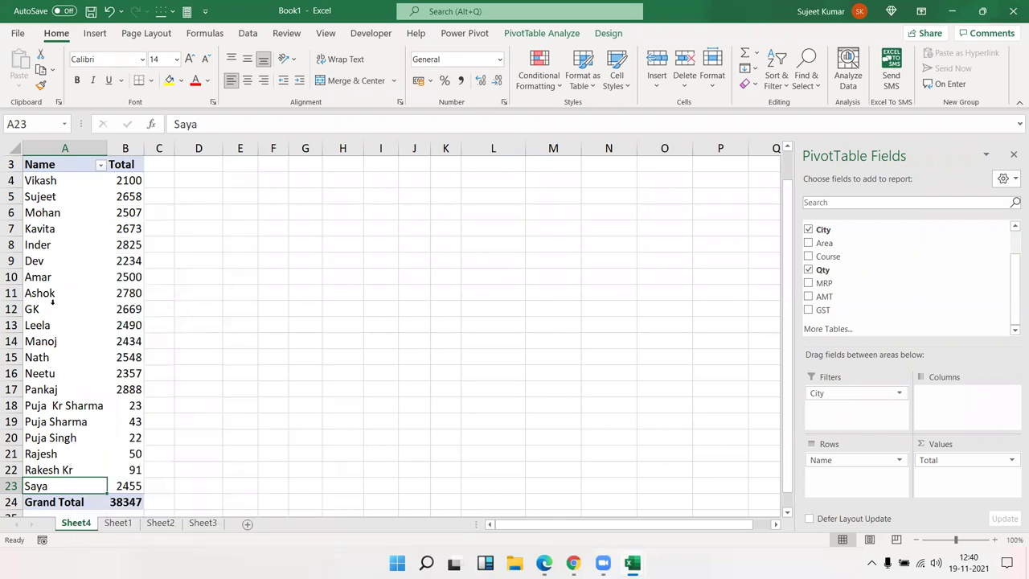
pyautogui.click(53, 302)
pyautogui.click(55, 304)
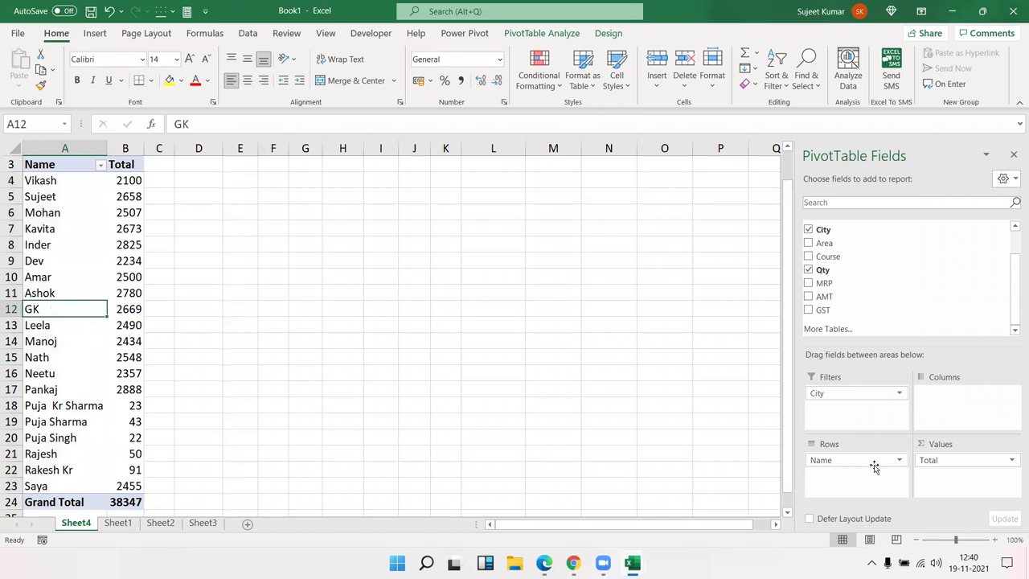
# Return City to column labels and drag the Pune column to sit right after GGN
pyautogui.moveTo(817, 393); pyautogui.dragTo(944, 407)
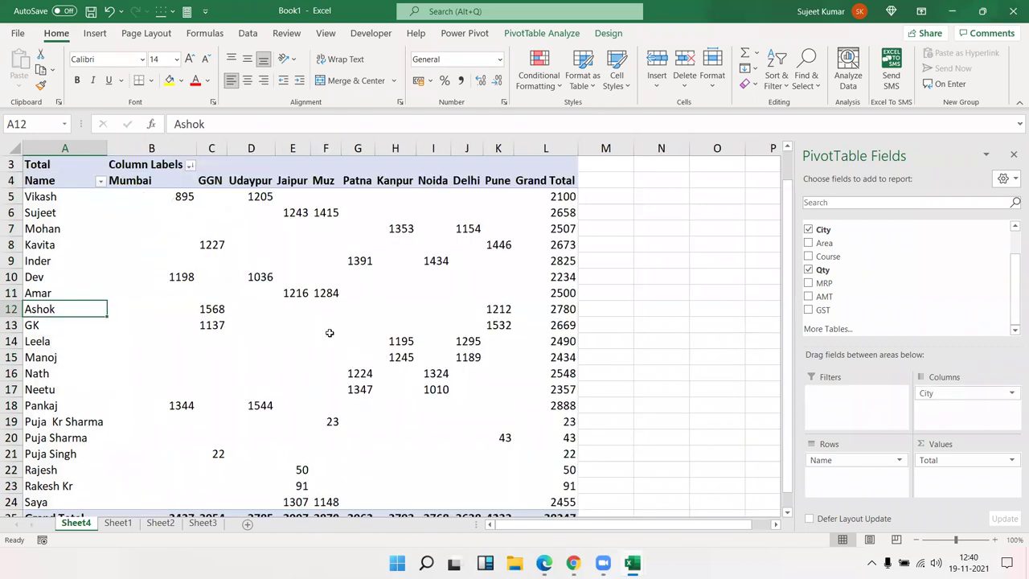
pyautogui.rightClick(490, 183)
pyautogui.click(492, 186)
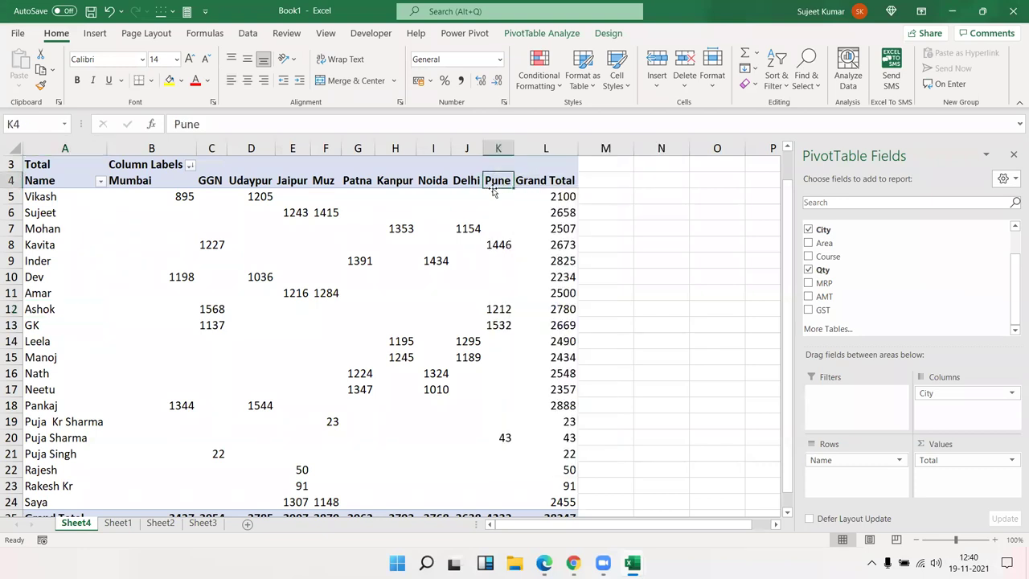
pyautogui.rightClick(491, 186)
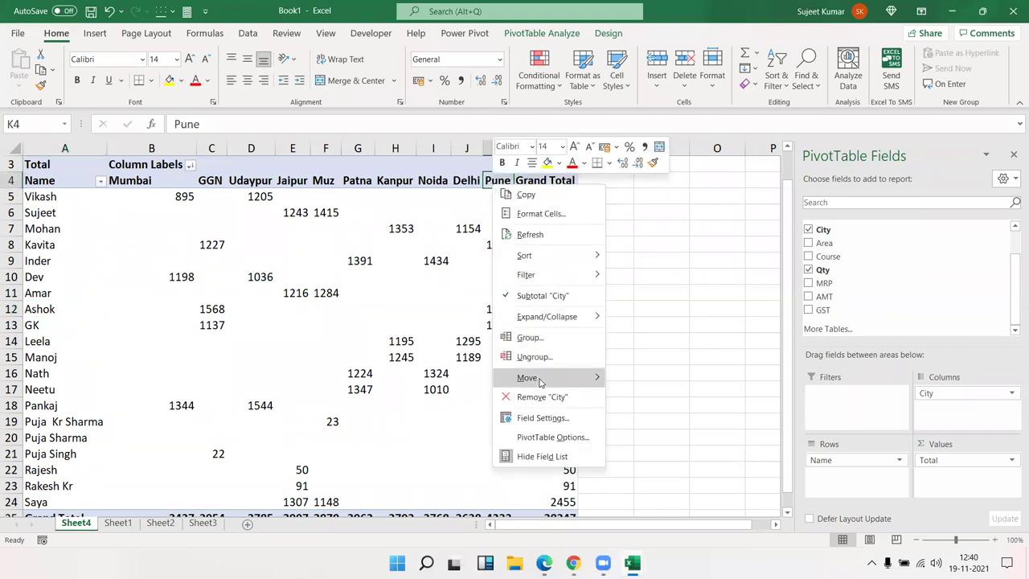
pyautogui.moveTo(555, 377)
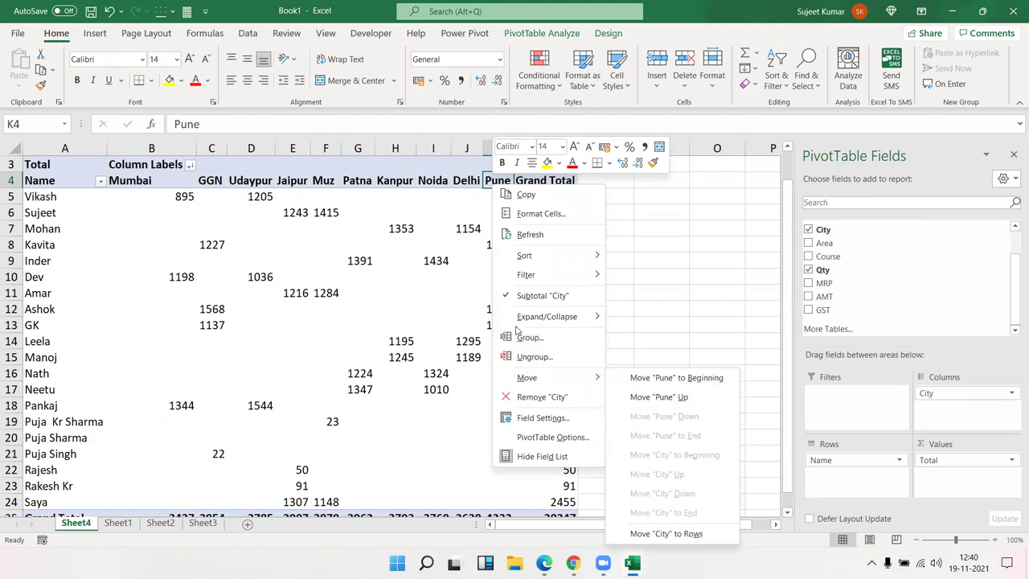
pyautogui.click(478, 222)
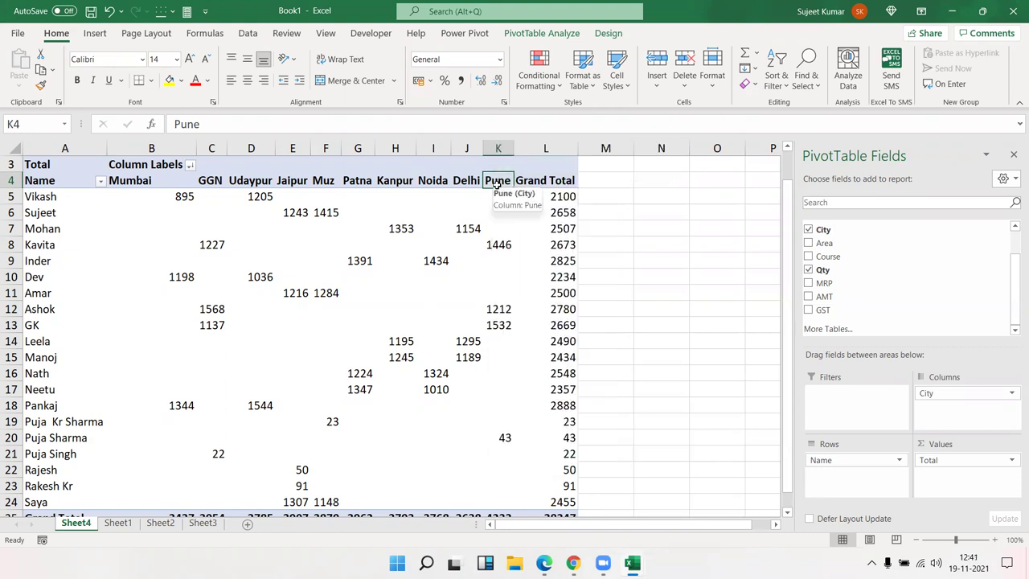
pyautogui.moveTo(496, 187); pyautogui.dragTo(207, 182)
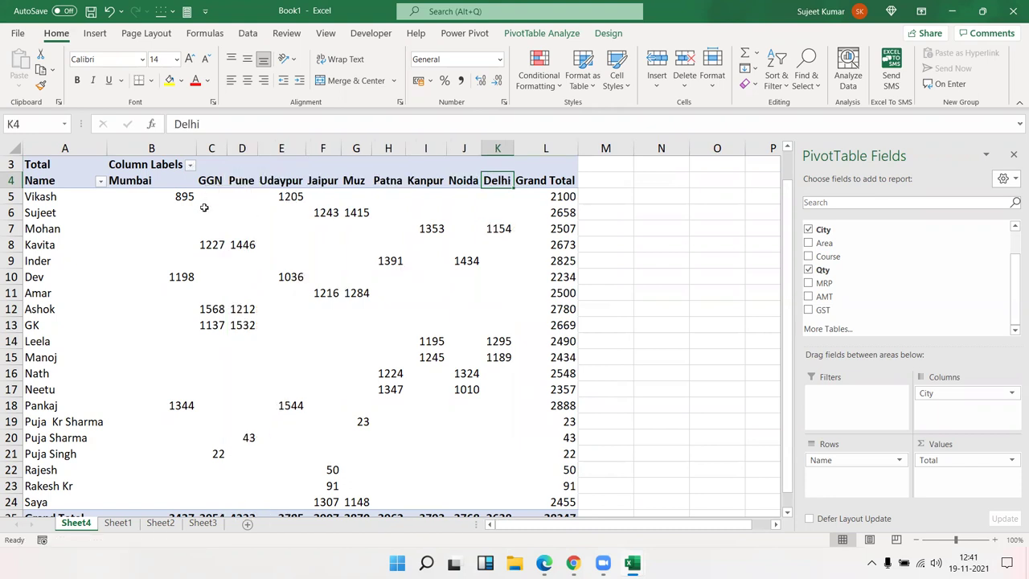
# Select the Mumbai and Name labels in the pivot, then the whole Sujeet row
pyautogui.scroll(1, 240, 323)
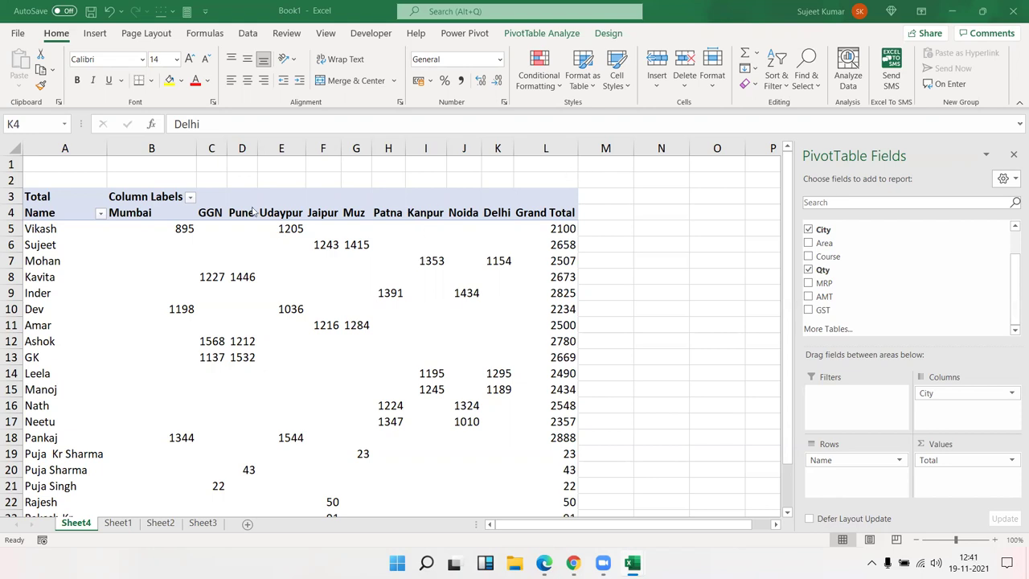
pyautogui.click(150, 213)
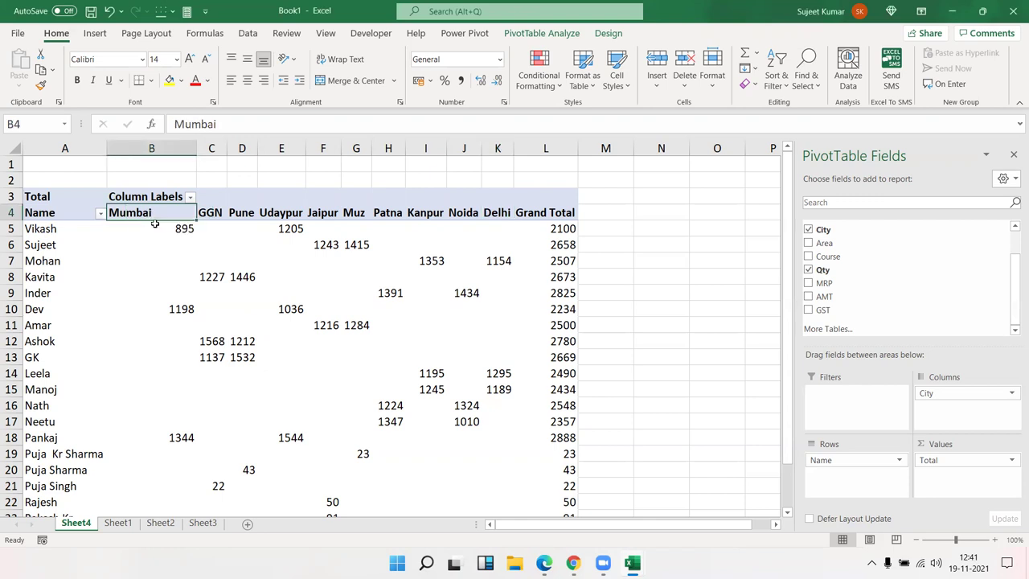
pyautogui.click(59, 214)
pyautogui.click(70, 244)
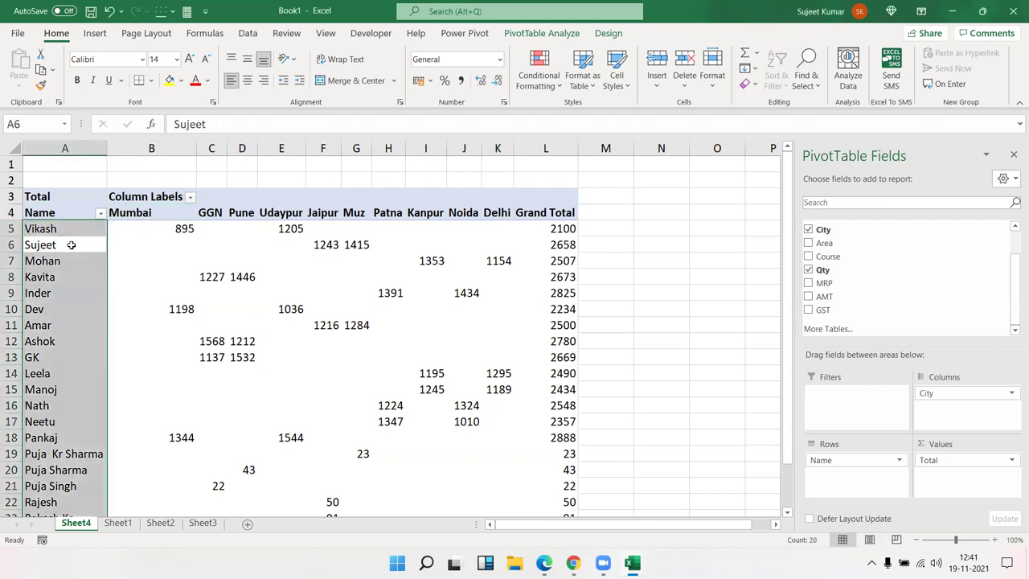
pyautogui.click(142, 255)
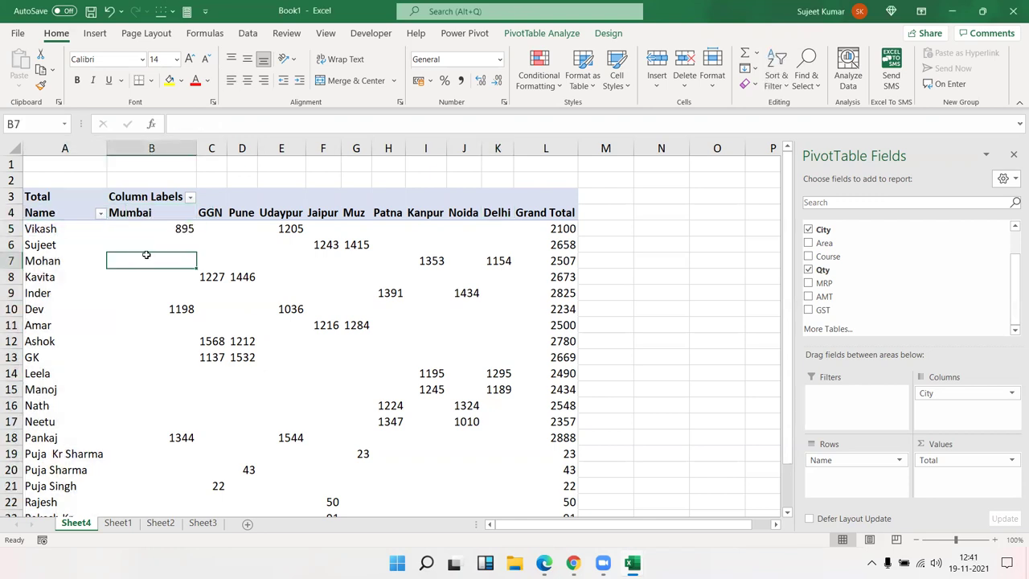
pyautogui.click(160, 214)
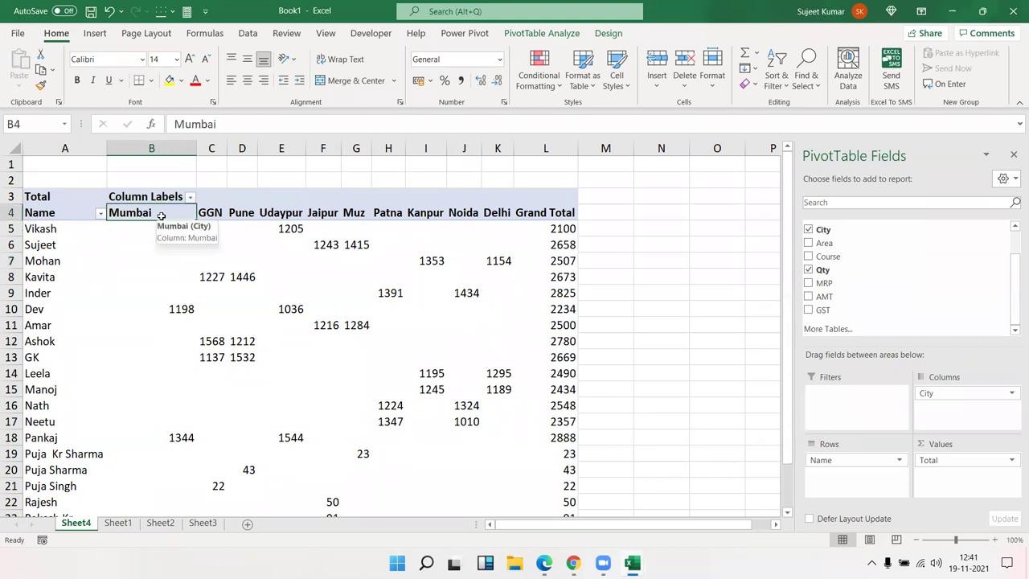
pyautogui.click(33, 245)
pyautogui.scroll(-15, 69, 269)
pyautogui.scroll(15, 69, 270)
# Filter the Name rows to show only Vikash, Kavita and Amar
pyautogui.click(100, 215)
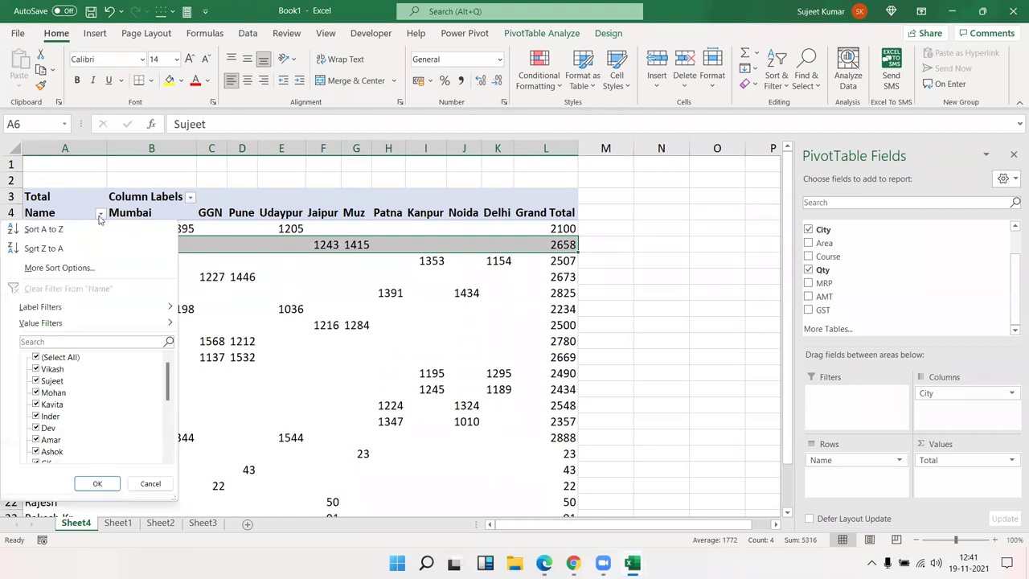
pyautogui.click(274, 262)
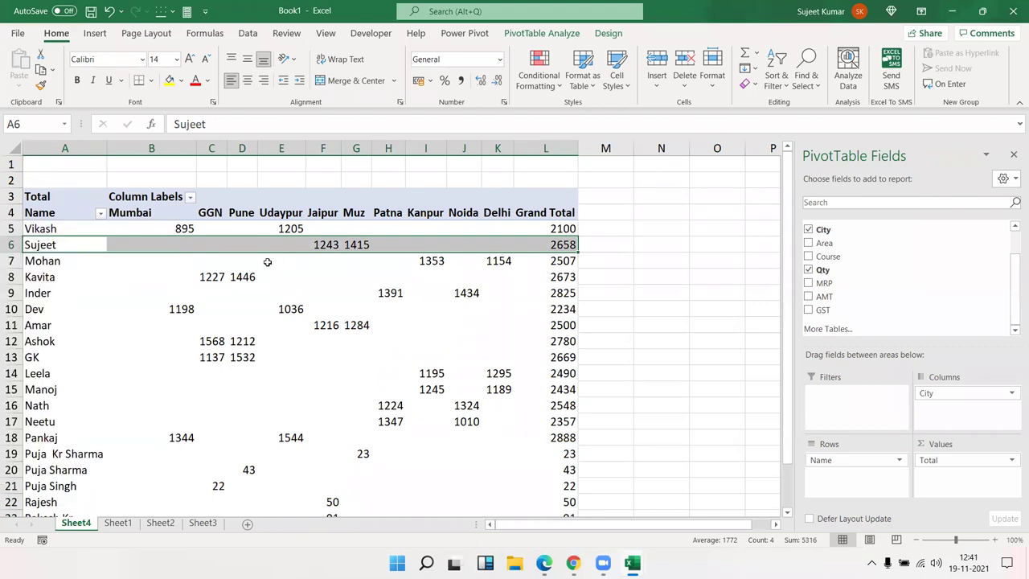
pyautogui.click(92, 215)
pyautogui.click(100, 213)
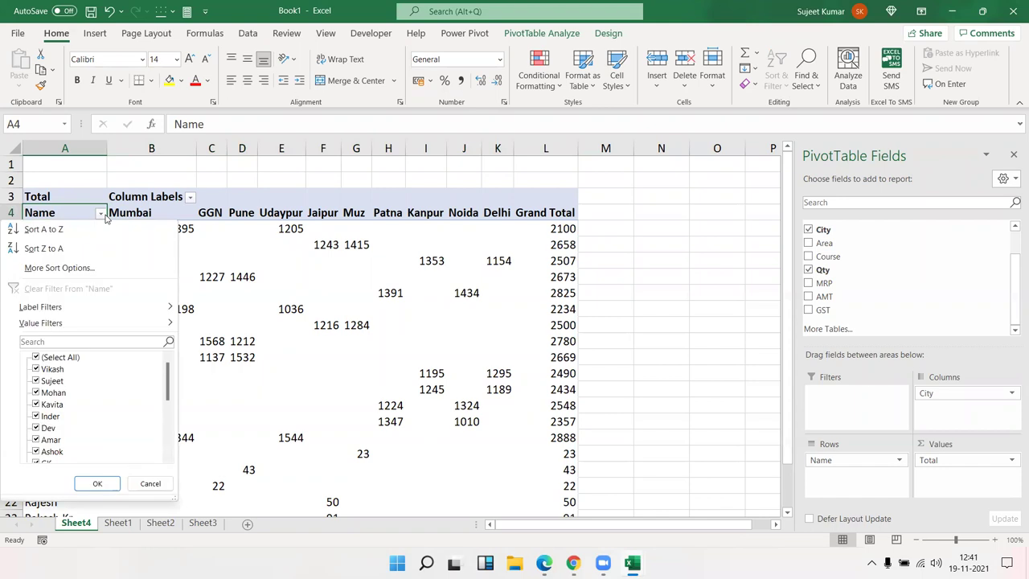
pyautogui.click(37, 359)
pyautogui.click(36, 368)
pyautogui.click(36, 405)
pyautogui.click(37, 440)
pyautogui.click(96, 483)
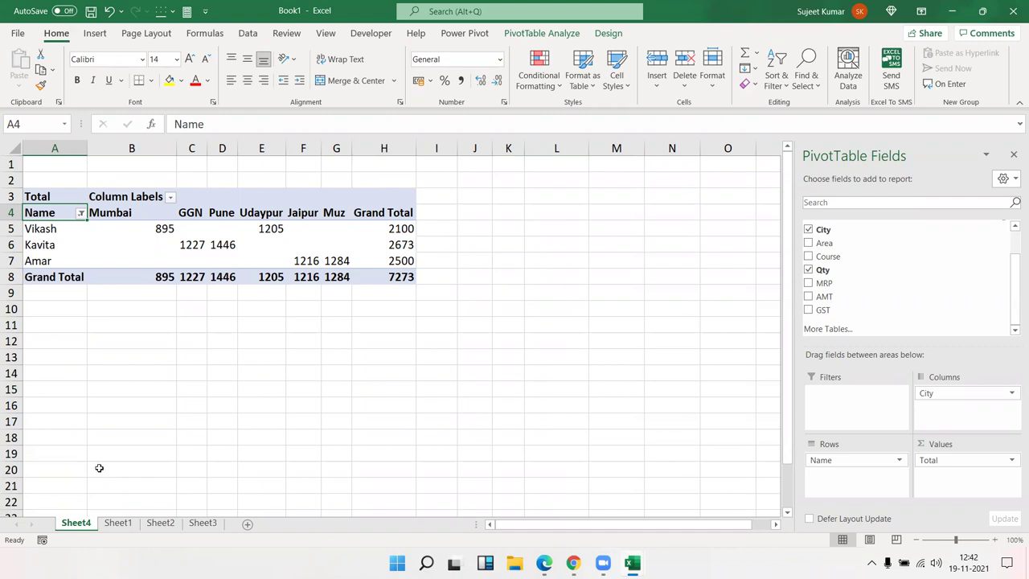
# Reset the Name filter so every name shows again
pyautogui.click(81, 215)
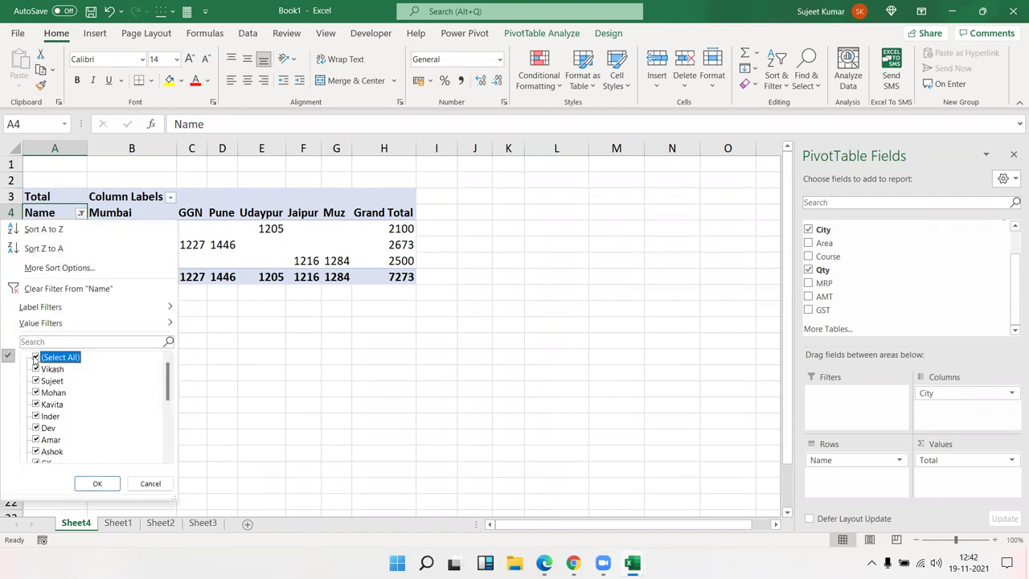
pyautogui.click(94, 484)
pyautogui.hotkey('ctrl', 'z')
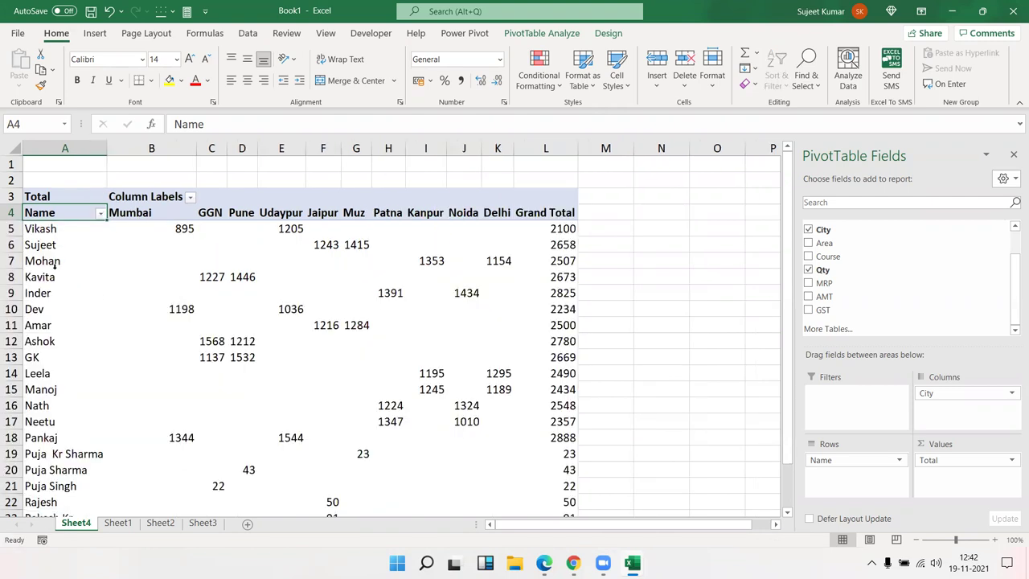
pyautogui.click(54, 267)
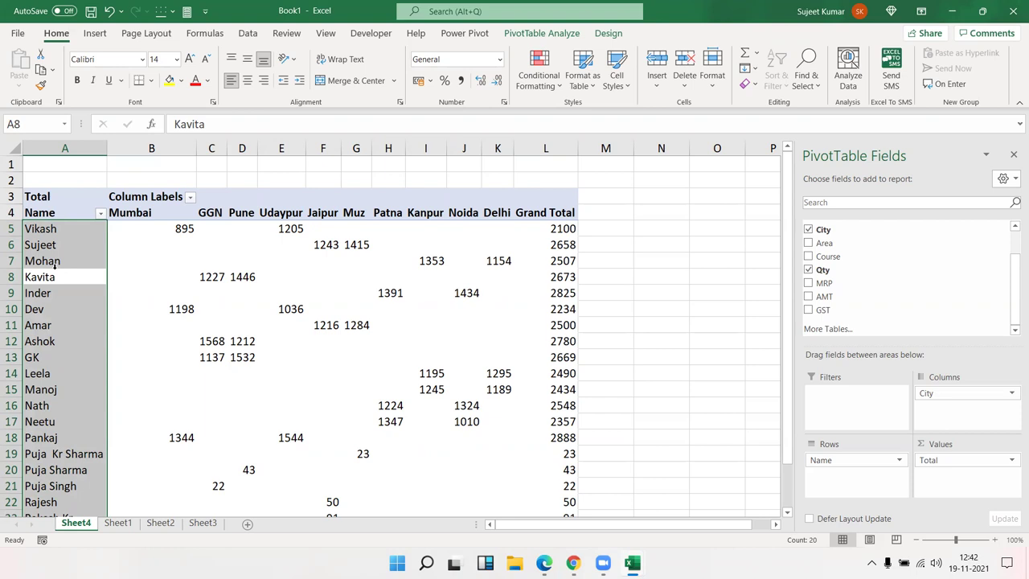
# Filter the Name rows to only Mohan and Dev (Grand Total 4741)
pyautogui.moveTo(107, 235)
pyautogui.mouseDown()
pyautogui.moveTo(128, 240)
pyautogui.moveTo(111, 216)
pyautogui.mouseUp()
pyautogui.click(101, 213)
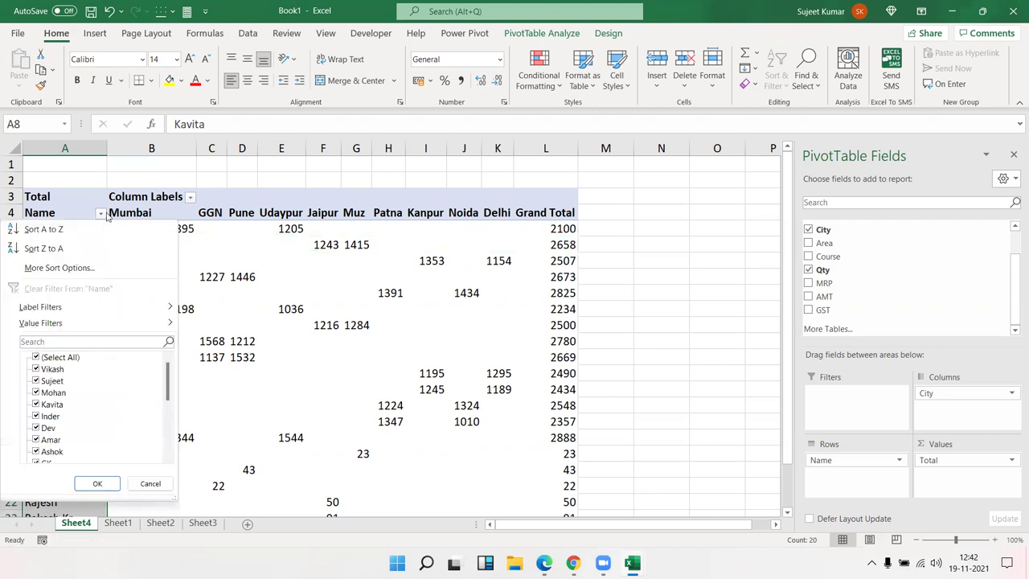
pyautogui.click(36, 357)
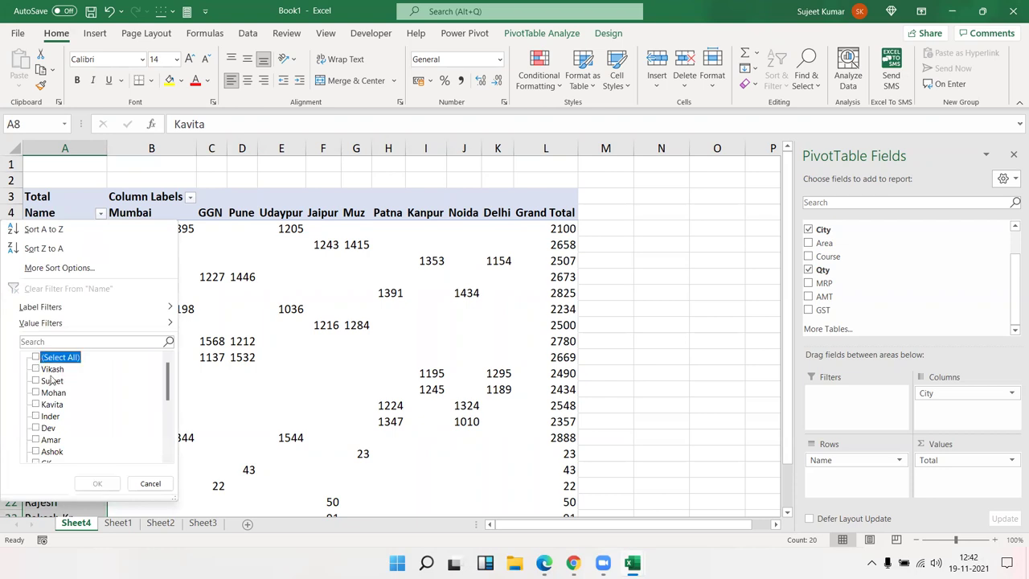
pyautogui.click(35, 392)
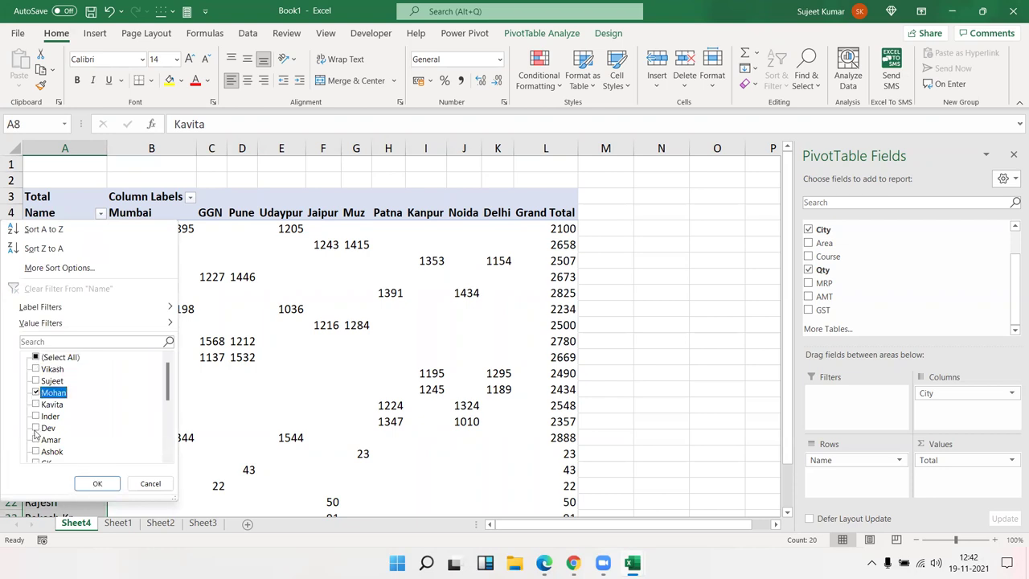
pyautogui.click(35, 428)
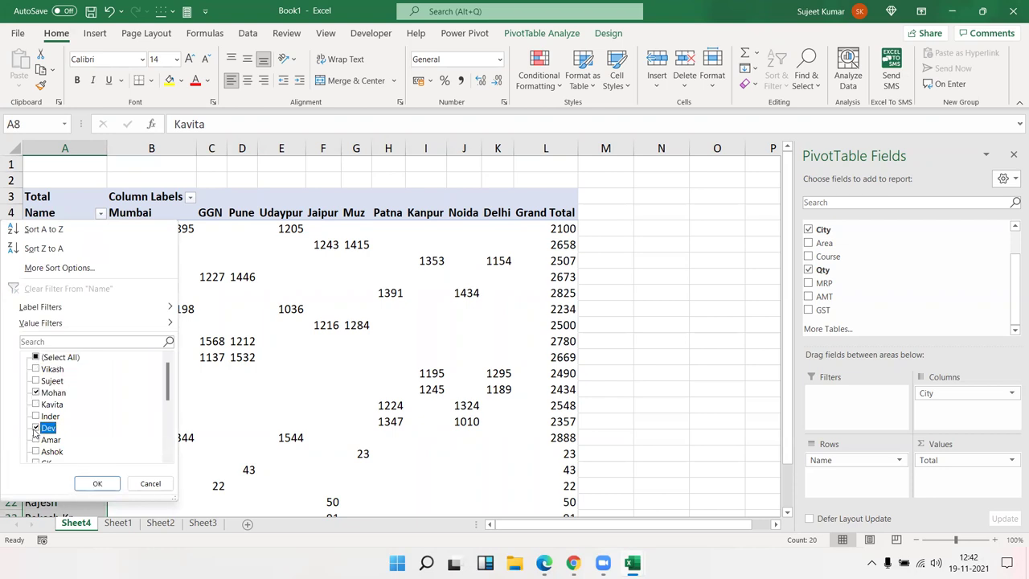
pyautogui.click(96, 484)
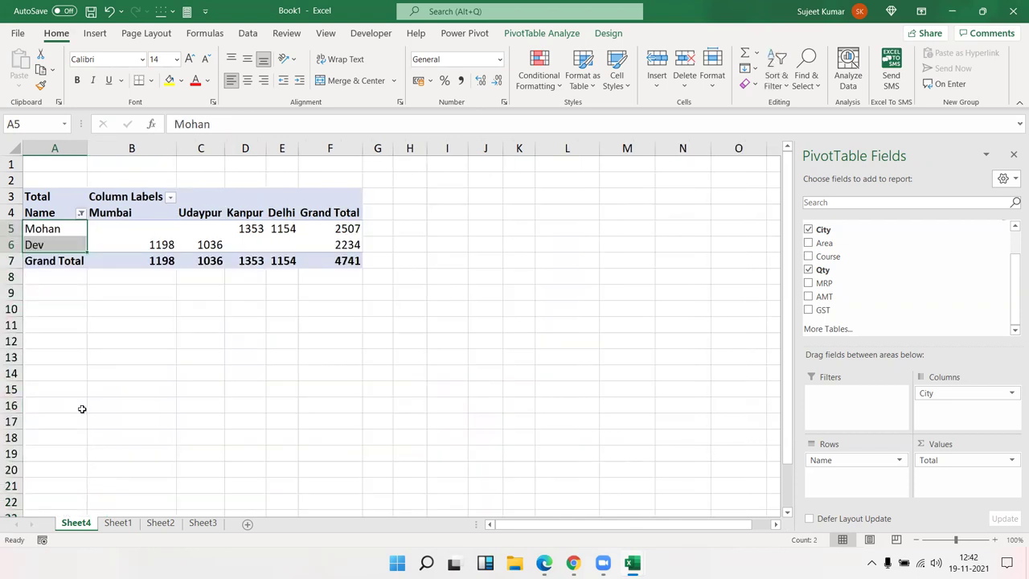
# Select Mohan's and Dev's values, then set the Name filter back to all names
pyautogui.moveTo(69, 230); pyautogui.dragTo(330, 241)
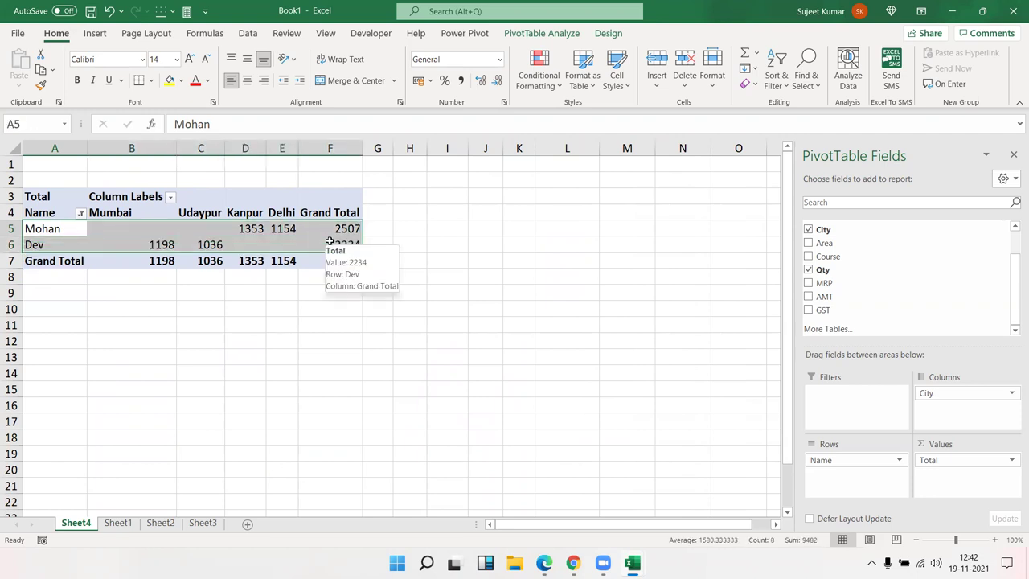
pyautogui.click(81, 212)
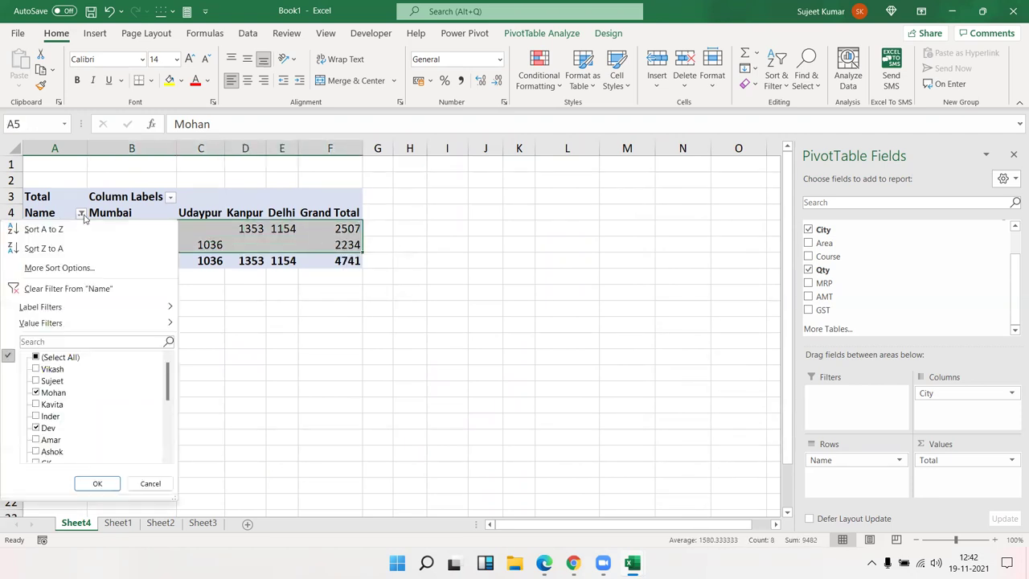
pyautogui.click(35, 357)
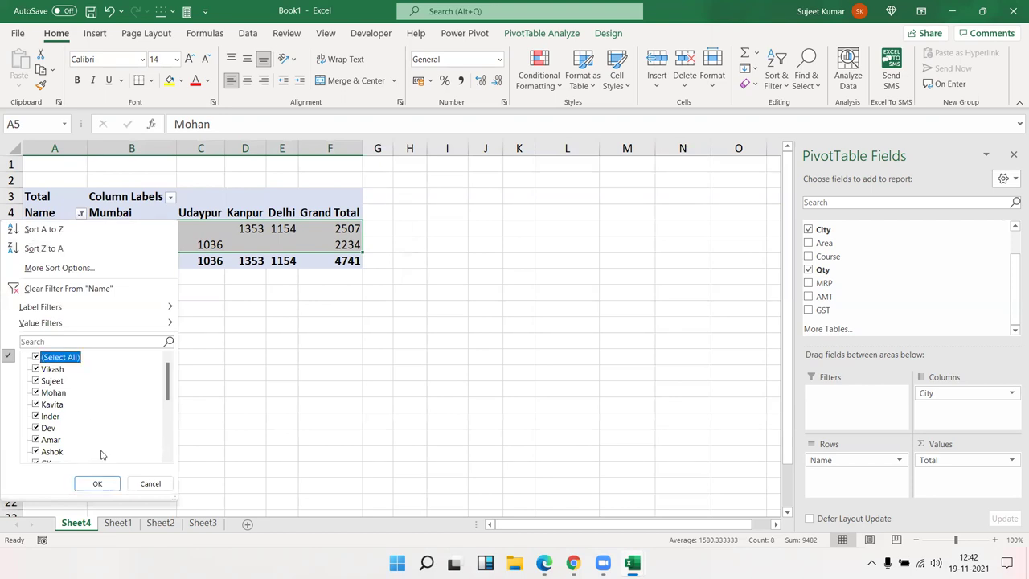
pyautogui.click(97, 483)
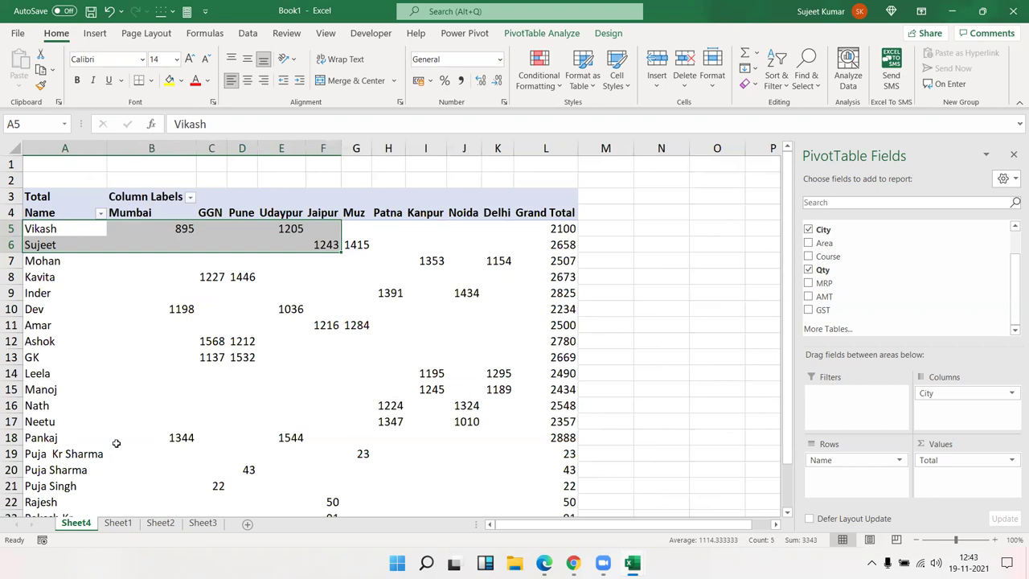
# Filter the City columns to only GGN and Patna
pyautogui.moveTo(230, 355)
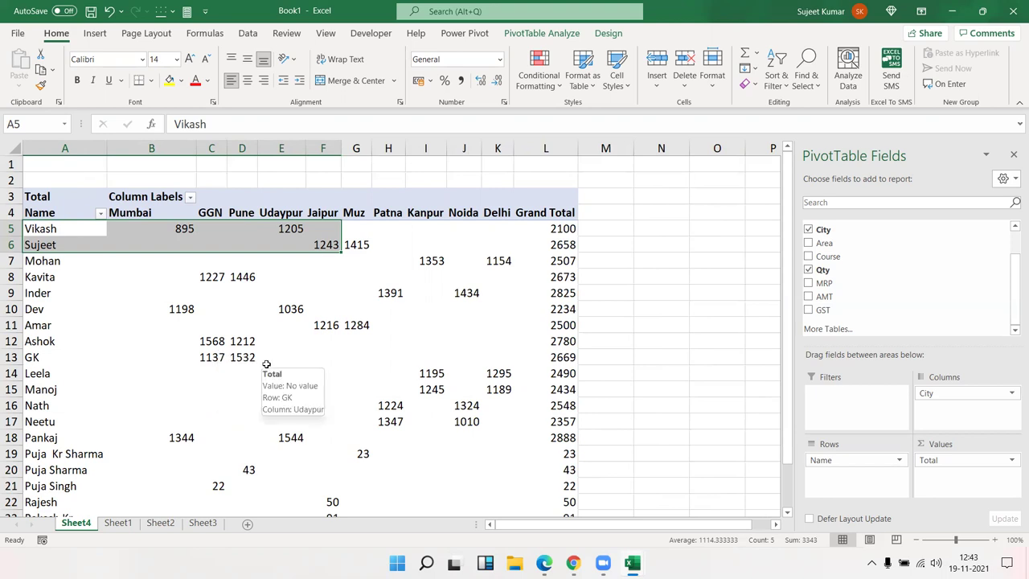
pyautogui.click(182, 212)
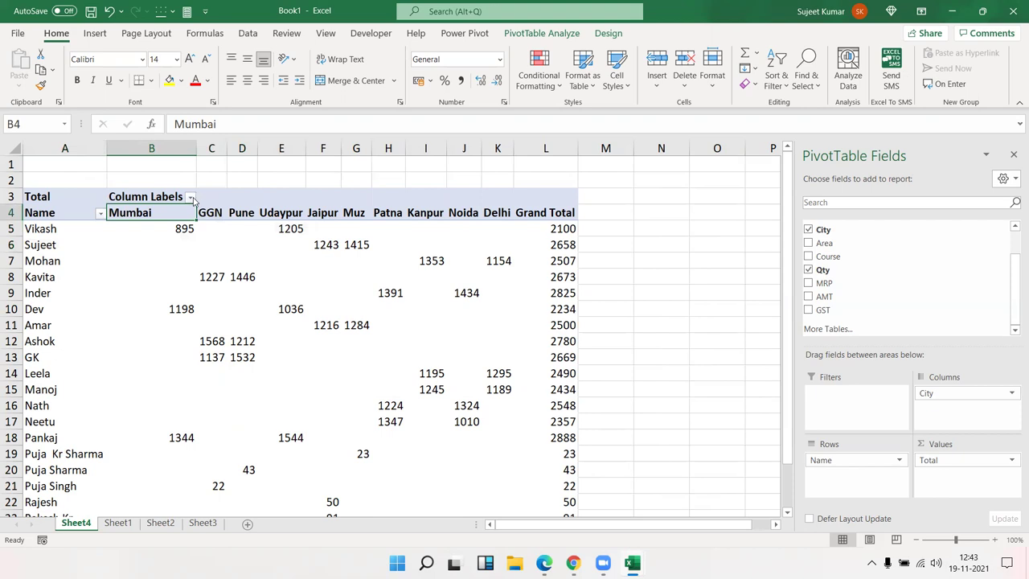
pyautogui.click(190, 198)
pyautogui.click(54, 340)
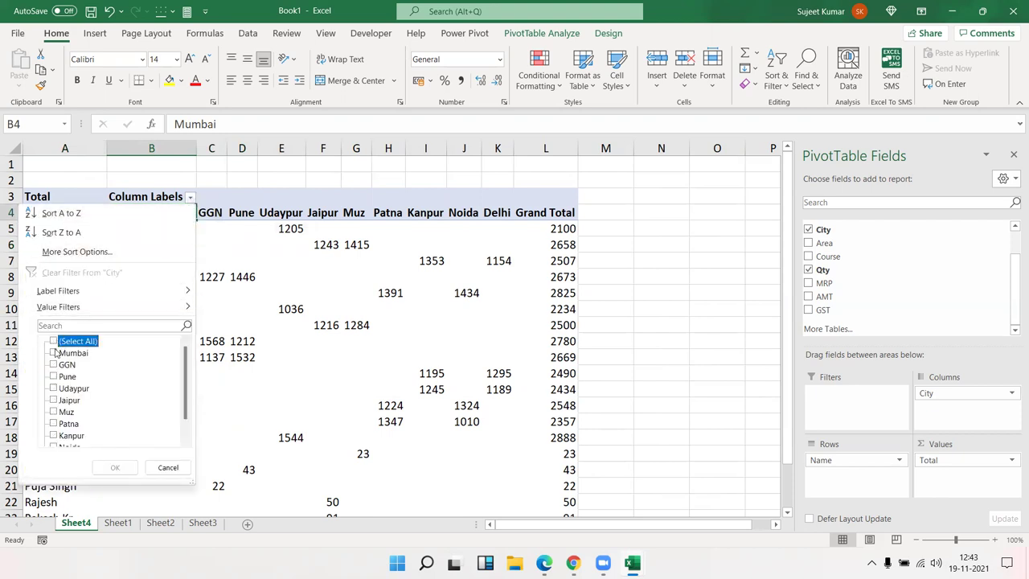
pyautogui.click(53, 365)
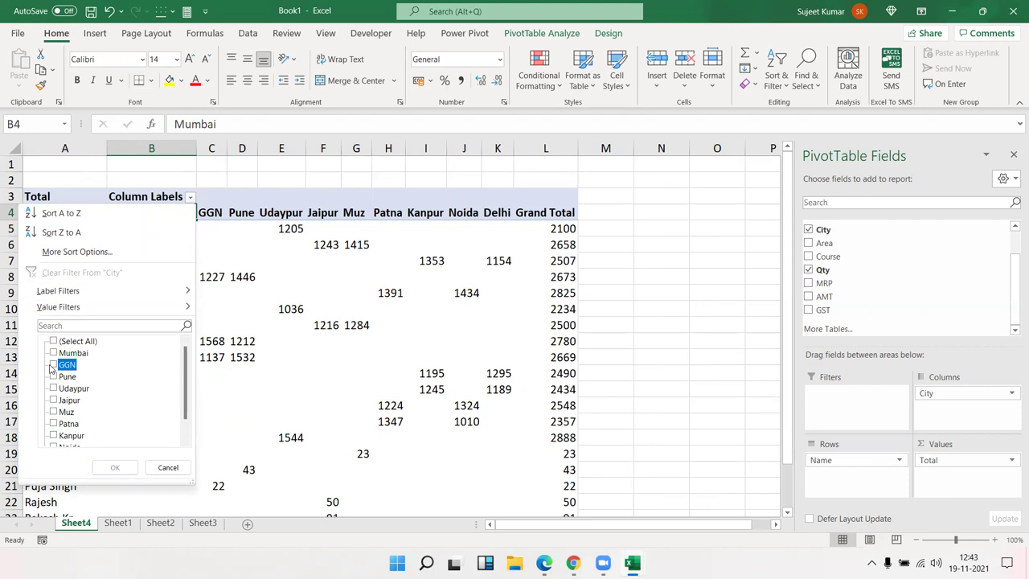
pyautogui.click(53, 424)
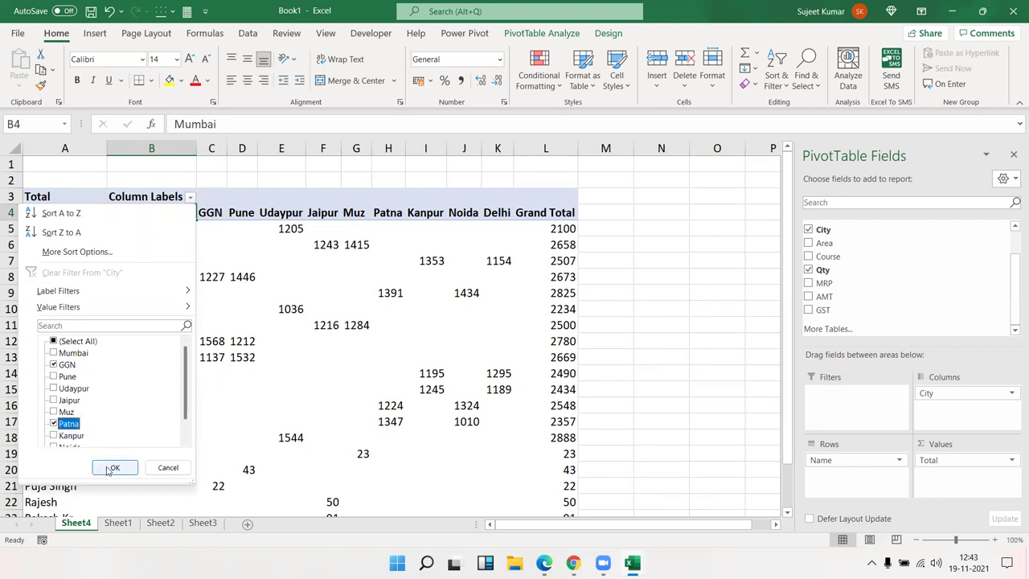
pyautogui.click(115, 467)
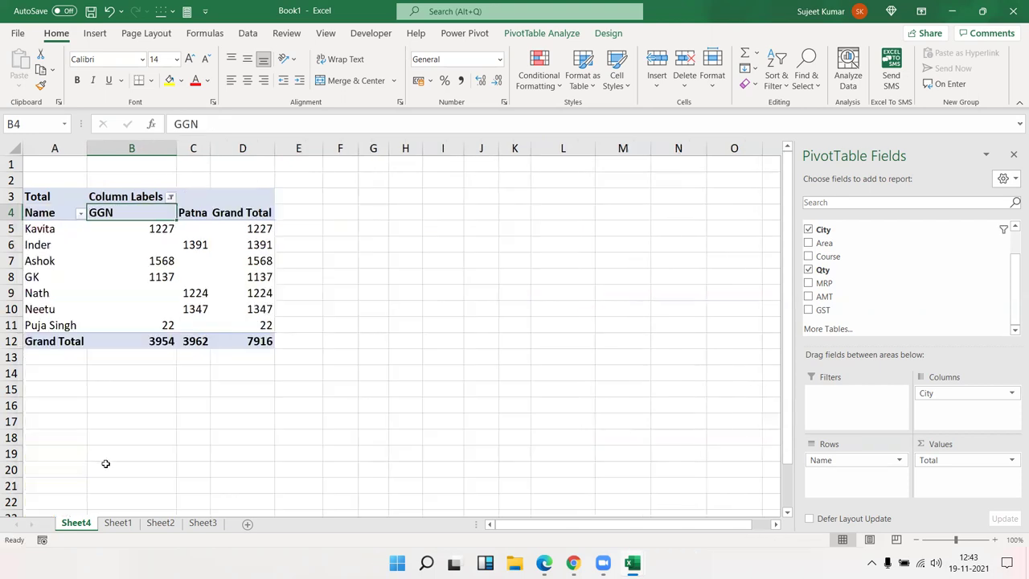
# Tick (Select All) in the City filter so every city column shows
pyautogui.click(170, 197)
pyautogui.click(46, 341)
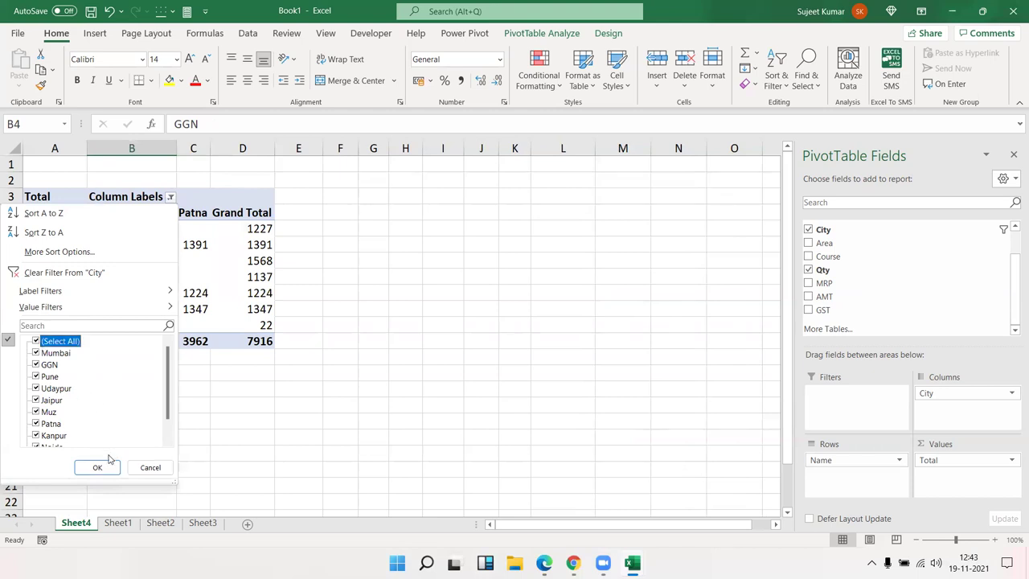
pyautogui.click(98, 467)
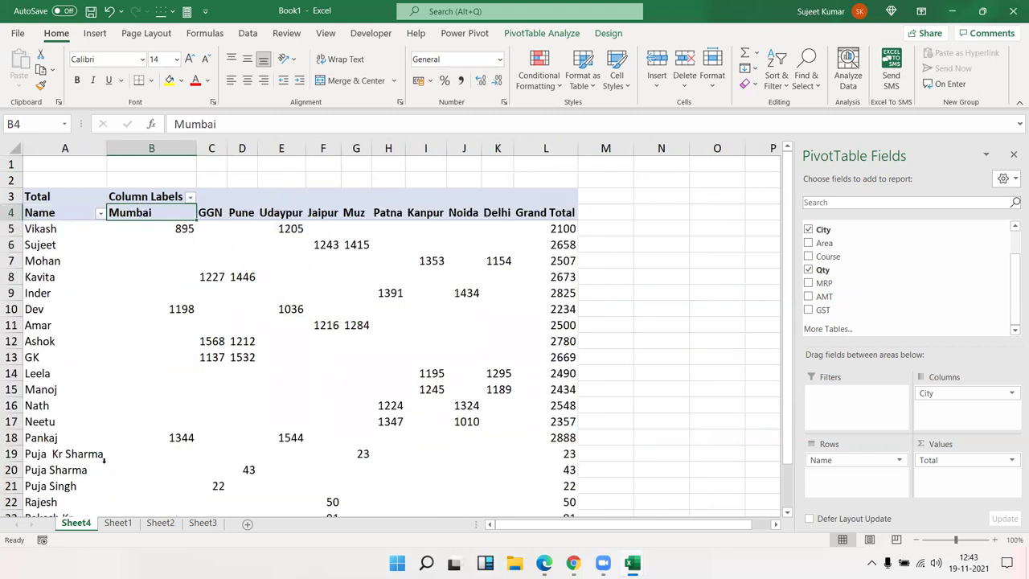
# Add Area as a report filter set to Central and select the Central figures A5:D7
pyautogui.moveTo(112, 400)
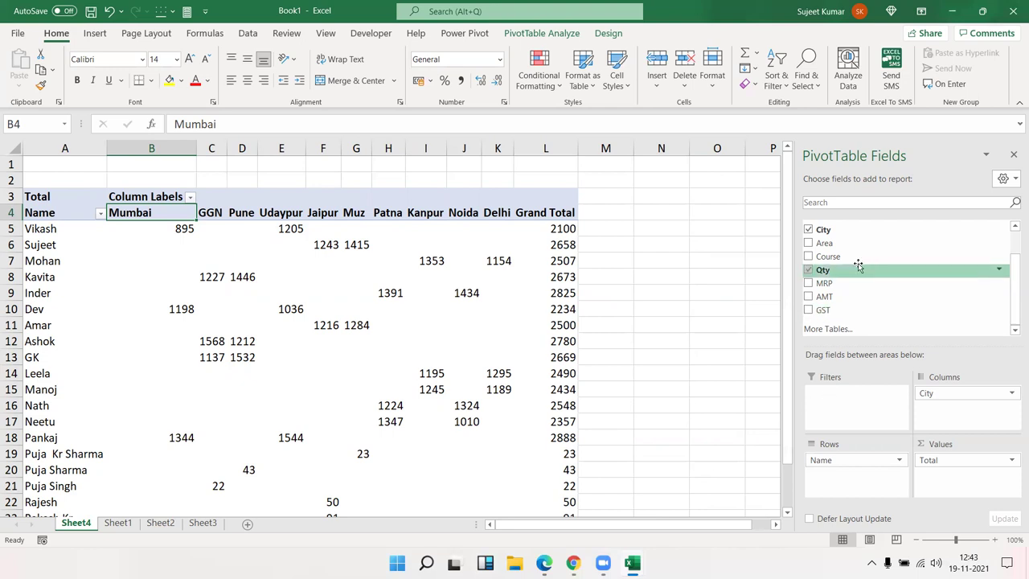
pyautogui.moveTo(850, 243)
pyautogui.mouseDown()
pyautogui.moveTo(901, 304)
pyautogui.moveTo(852, 395)
pyautogui.mouseUp()
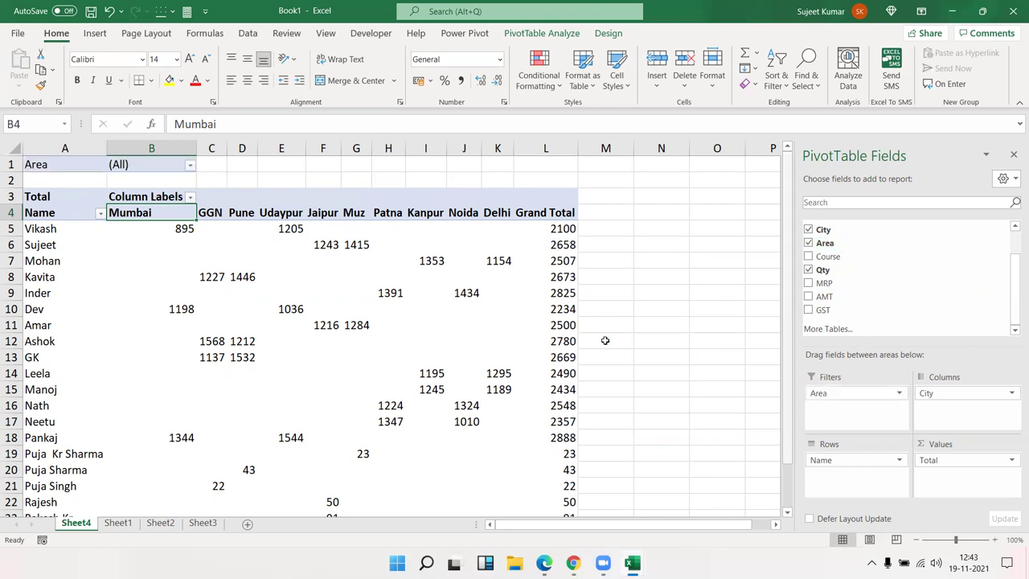
pyautogui.click(190, 166)
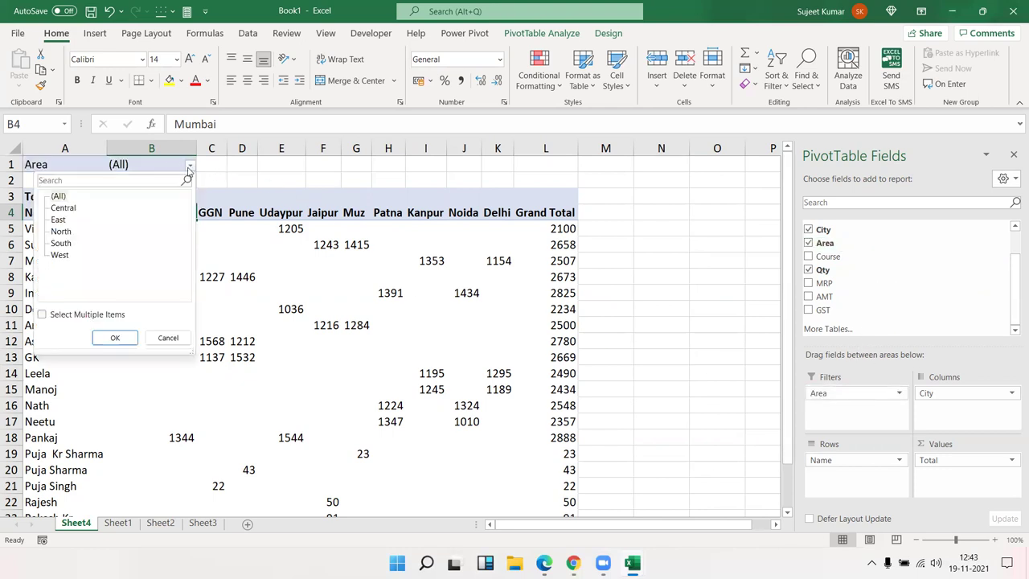
pyautogui.click(53, 209)
pyautogui.click(115, 337)
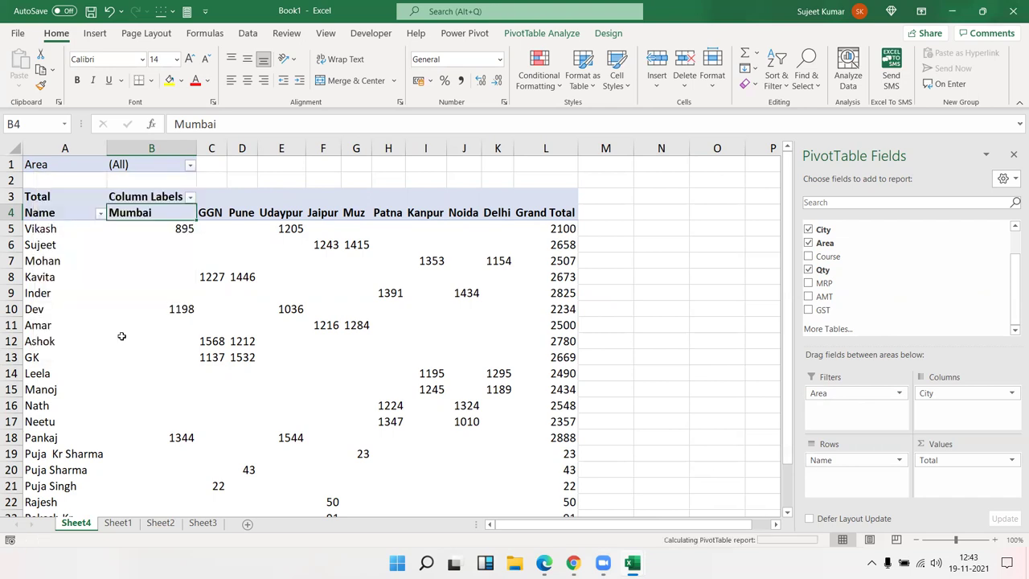
pyautogui.click(64, 228)
pyautogui.moveTo(64, 228); pyautogui.dragTo(264, 259)
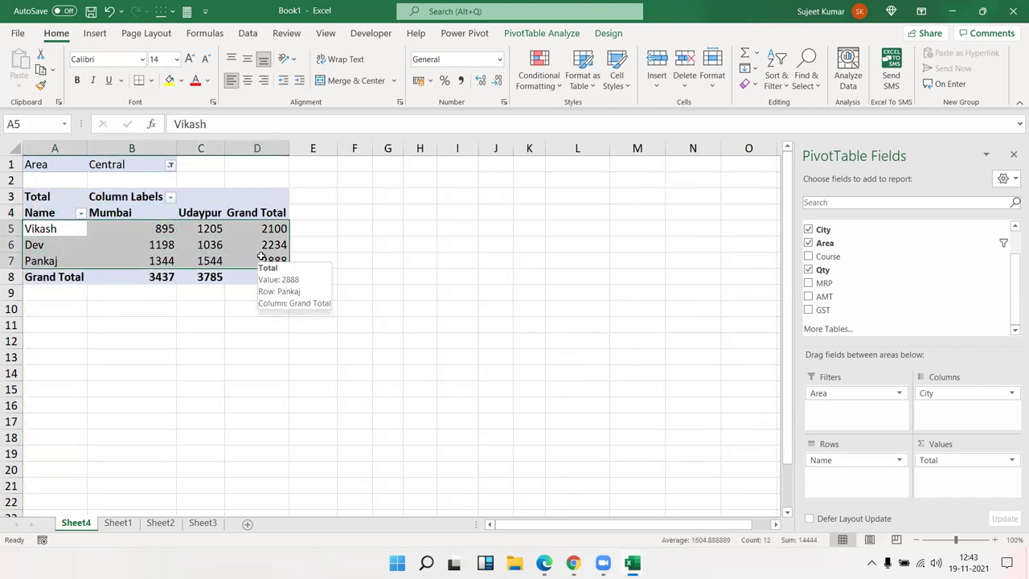
# Change the Area filter to East
pyautogui.moveTo(257, 252)
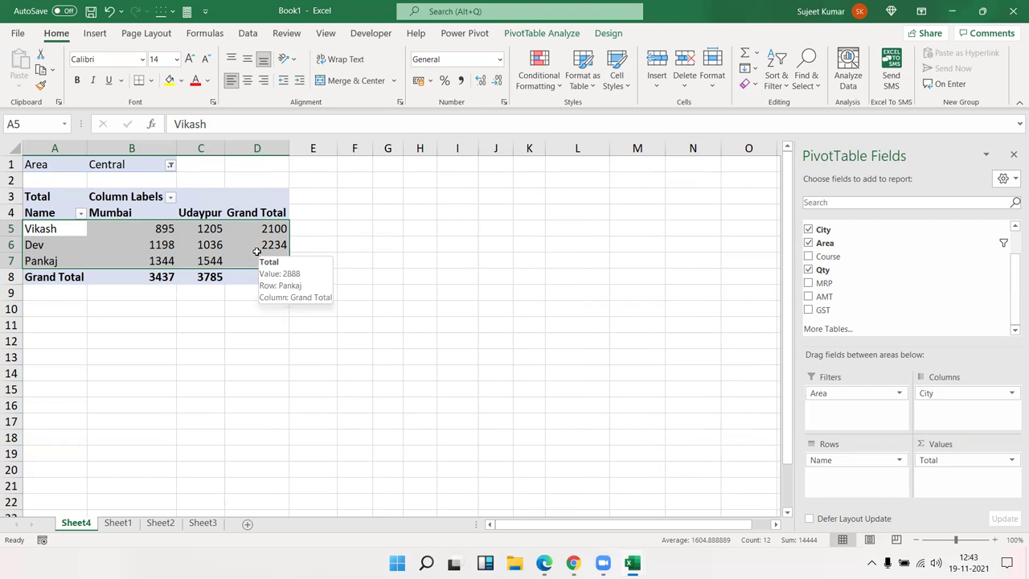
pyautogui.click(169, 165)
pyautogui.click(41, 220)
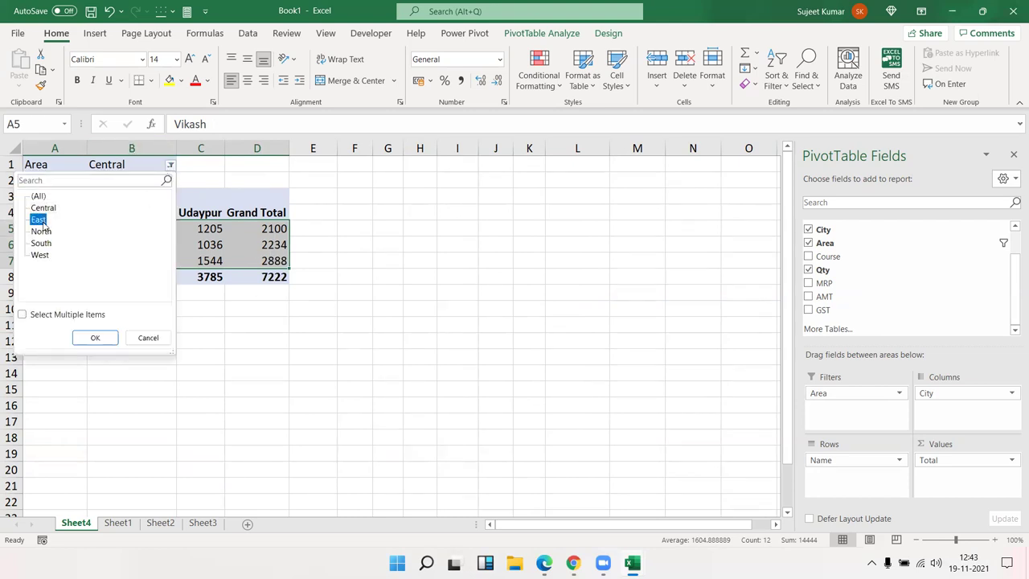
pyautogui.click(95, 337)
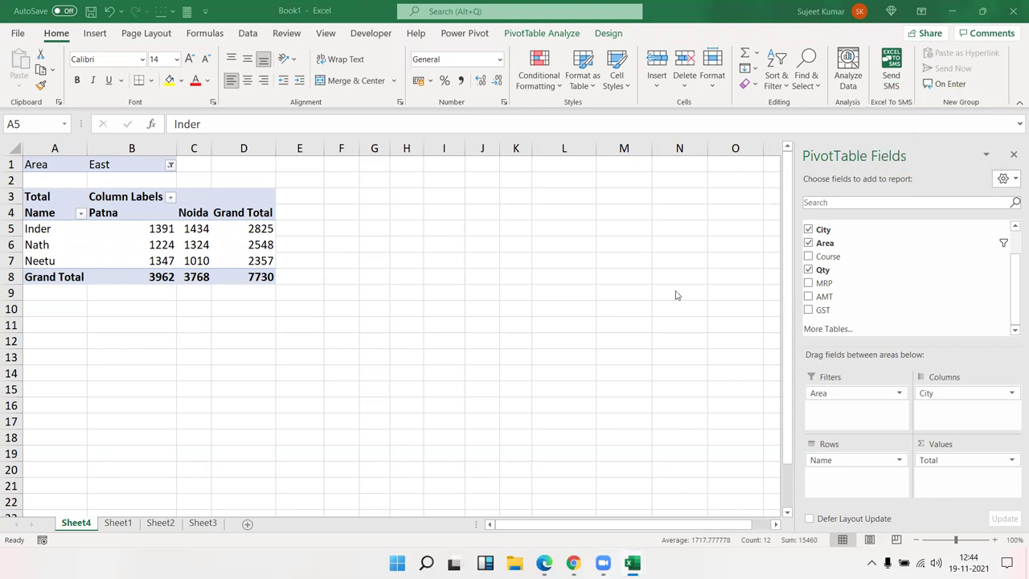
# Switch the Area filter to East, then back to (All) to show every area
pyautogui.click(170, 165)
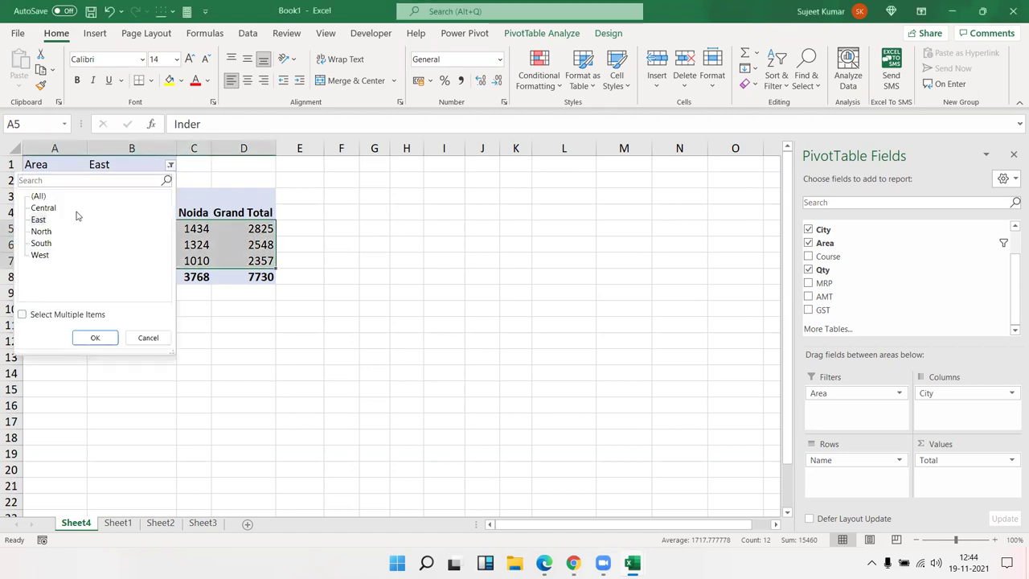
pyautogui.click(94, 337)
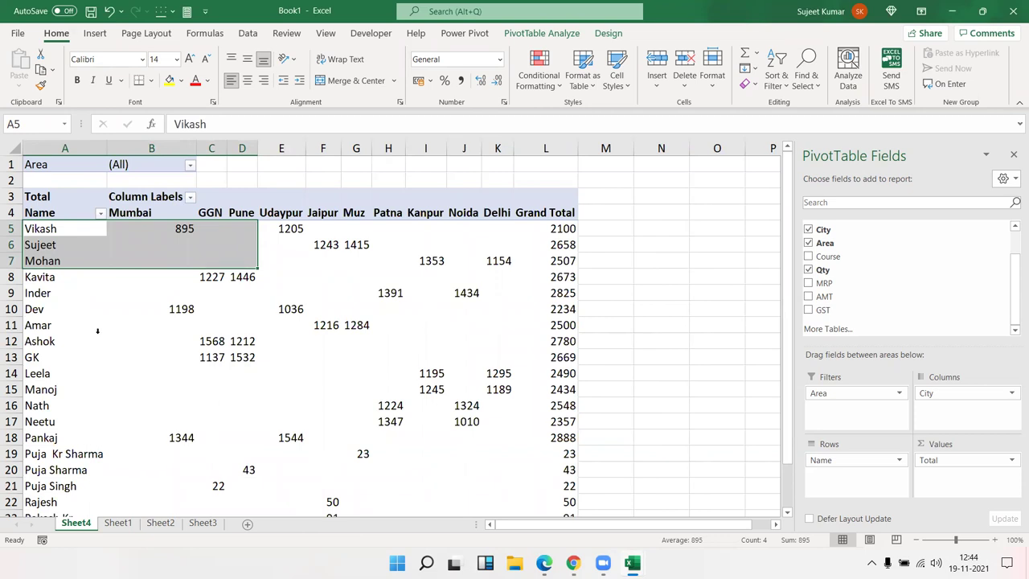
pyautogui.click(191, 166)
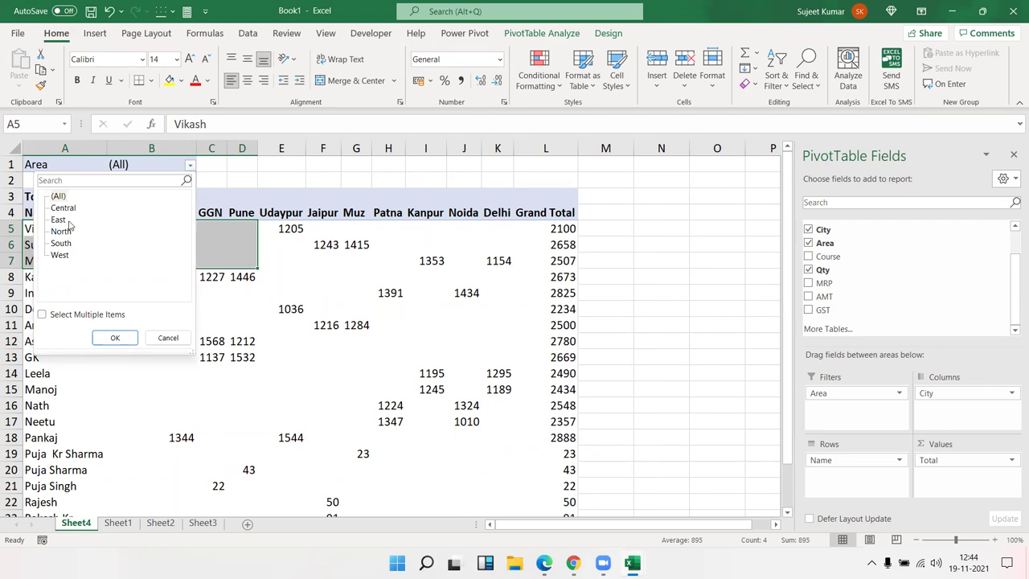
pyautogui.click(60, 224)
pyautogui.click(117, 339)
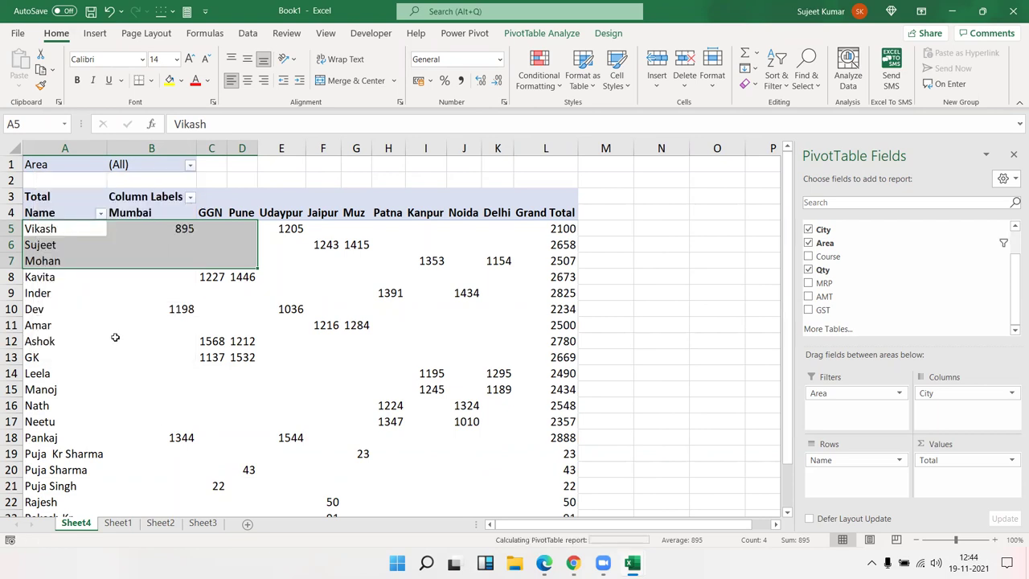
pyautogui.click(170, 166)
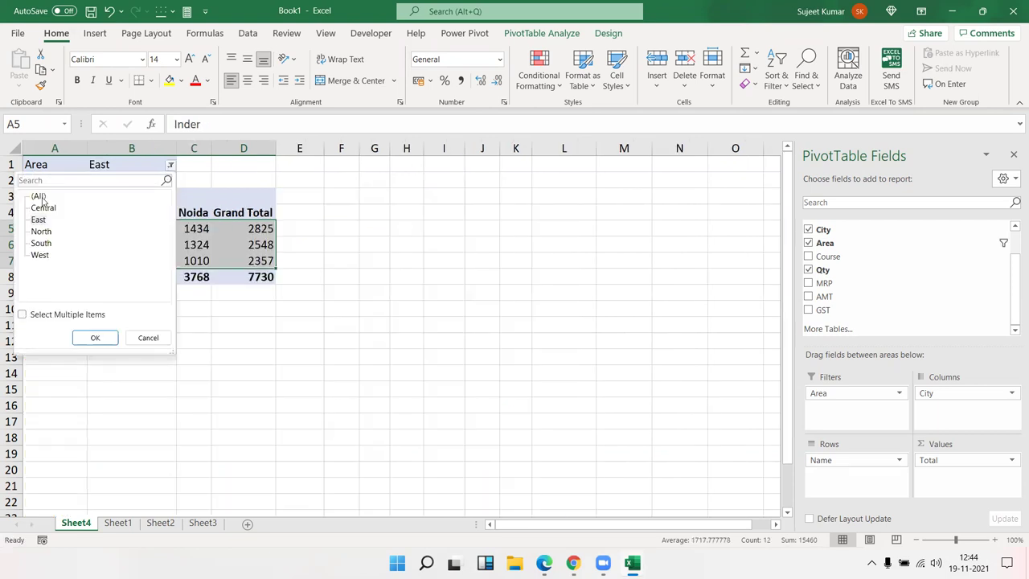
pyautogui.click(106, 340)
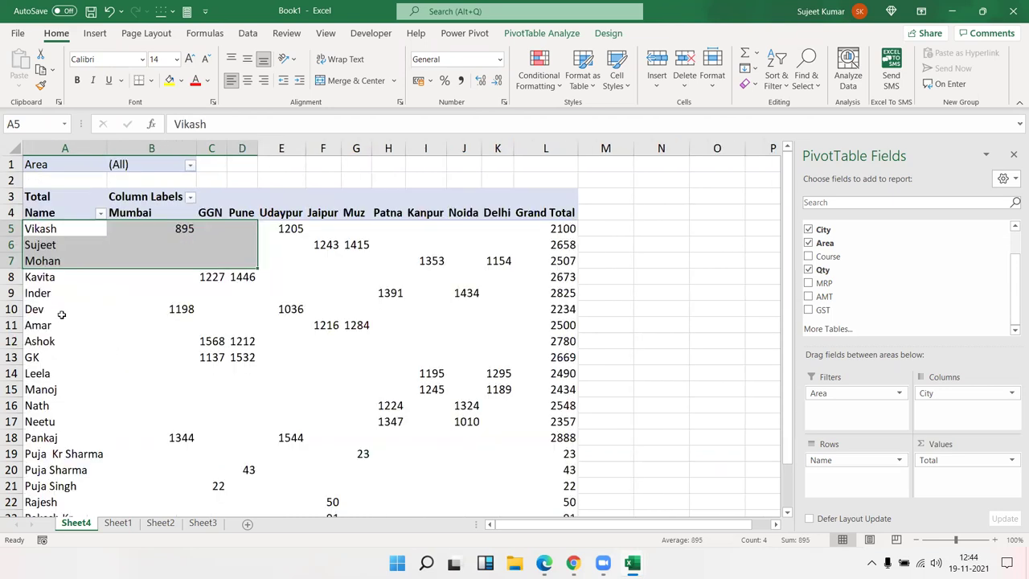
pyautogui.click(62, 315)
# Select the name rows, the Mumbai and GGN headings and the value cells down to Grand Total
pyautogui.moveTo(64, 248); pyautogui.dragTo(64, 328)
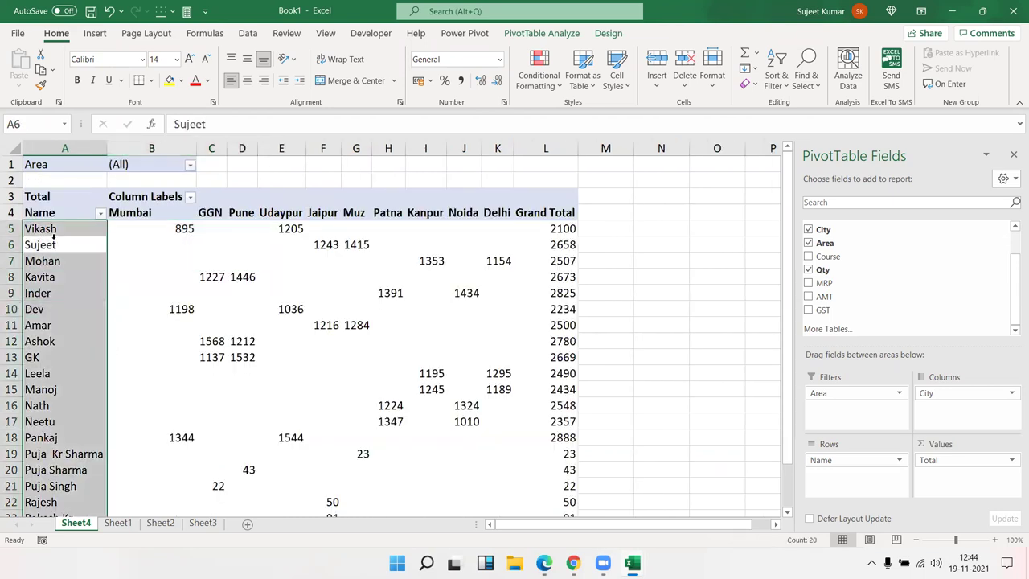
pyautogui.moveTo(129, 212); pyautogui.dragTo(211, 212)
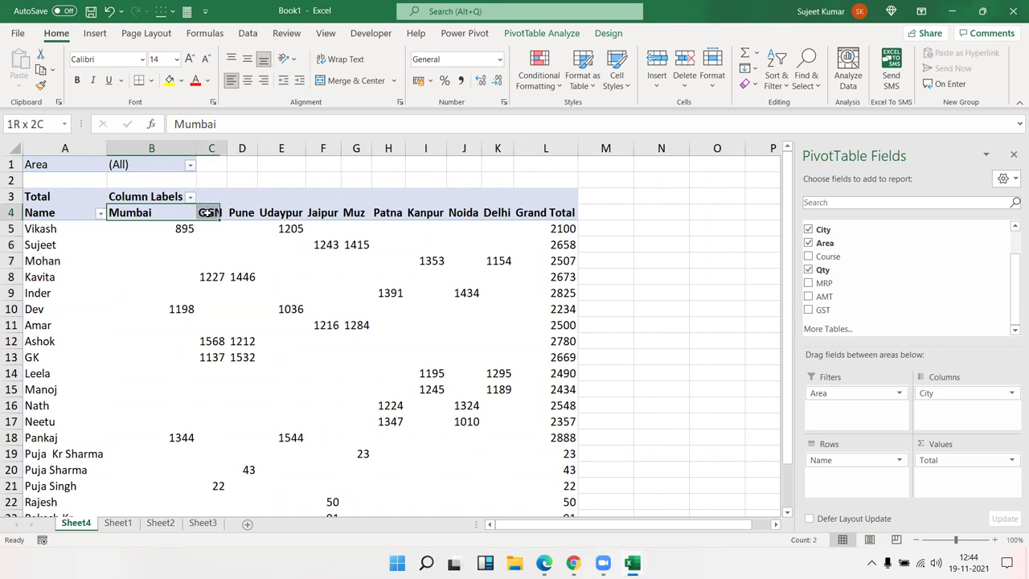
pyautogui.click(121, 195)
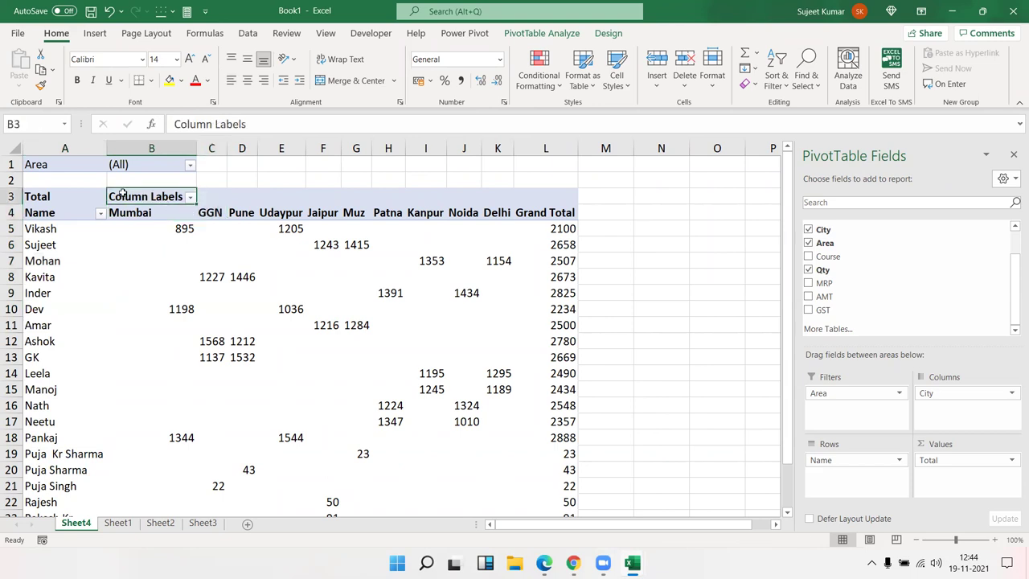
pyautogui.moveTo(153, 230); pyautogui.dragTo(533, 521)
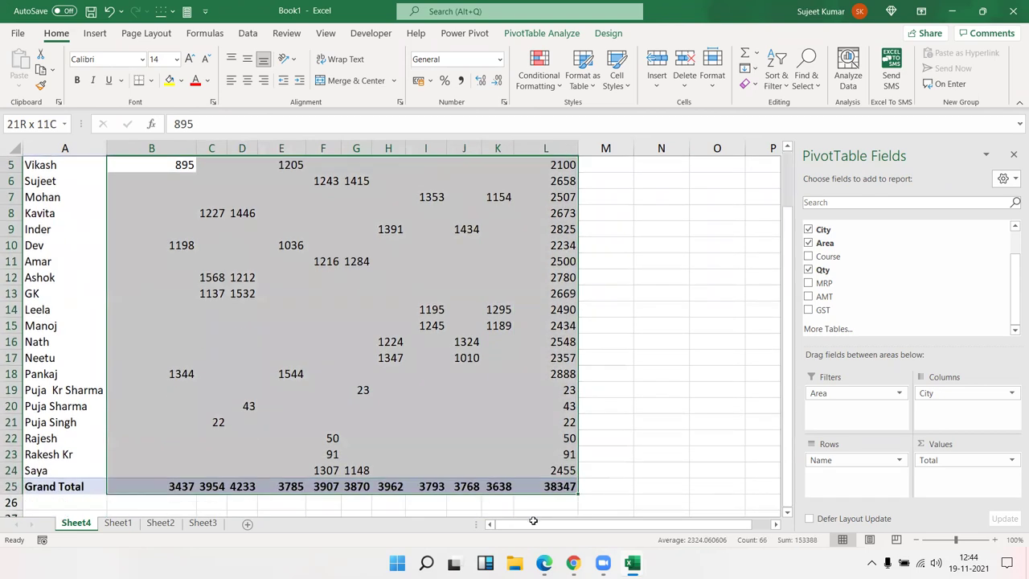
pyautogui.moveTo(533, 521); pyautogui.dragTo(542, 467)
pyautogui.scroll(2, 467, 434)
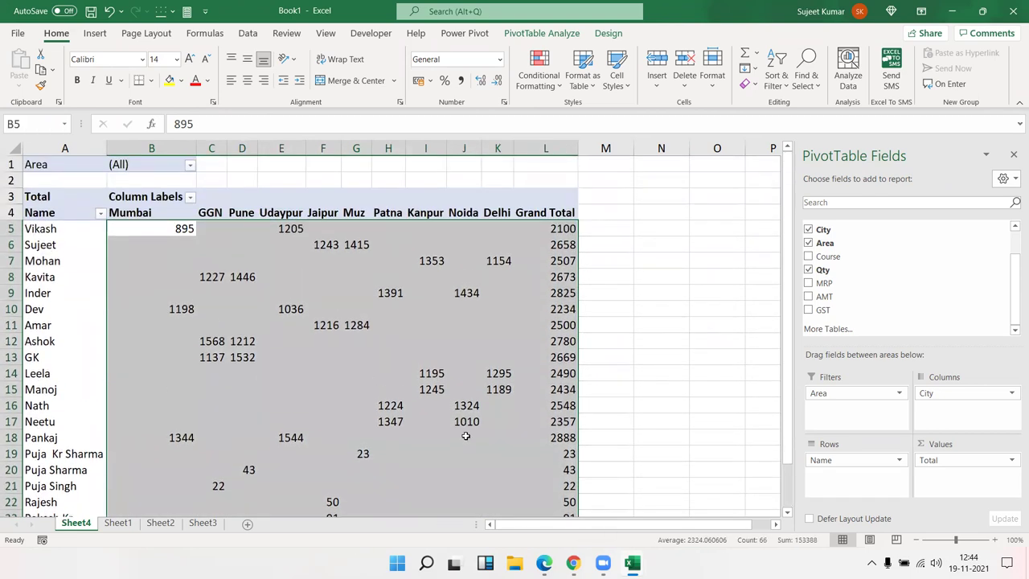
pyautogui.moveTo(466, 436)
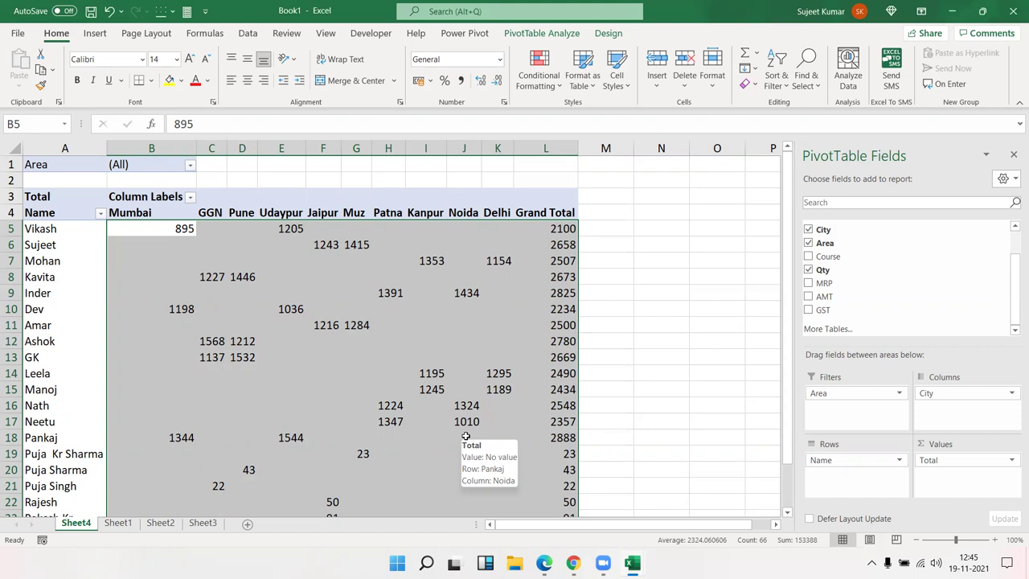
pyautogui.click(419, 331)
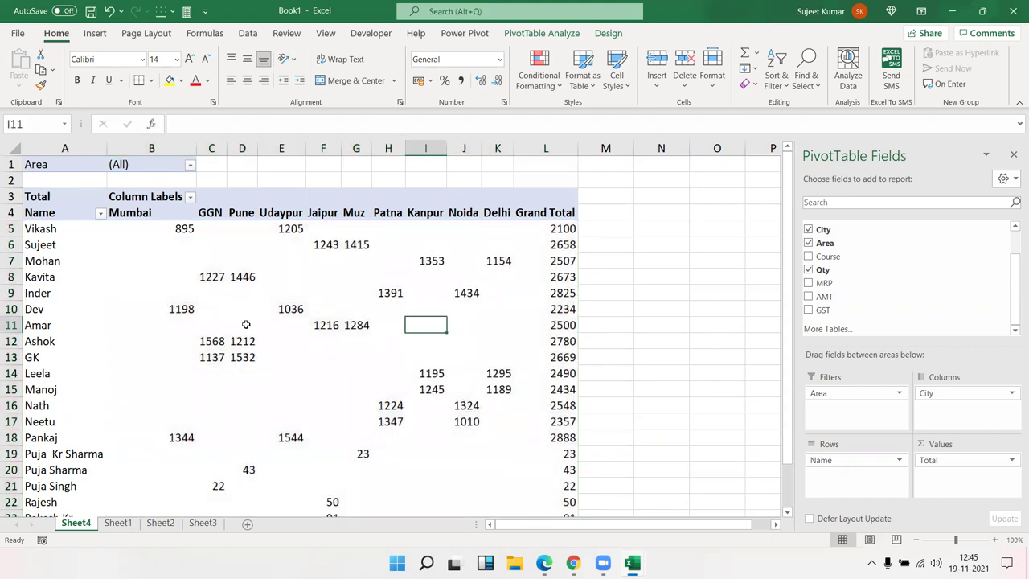
pyautogui.moveTo(246, 325)
# Add Course as a second report filter and set the Area filter to Central
pyautogui.moveTo(828, 255); pyautogui.dragTo(834, 402)
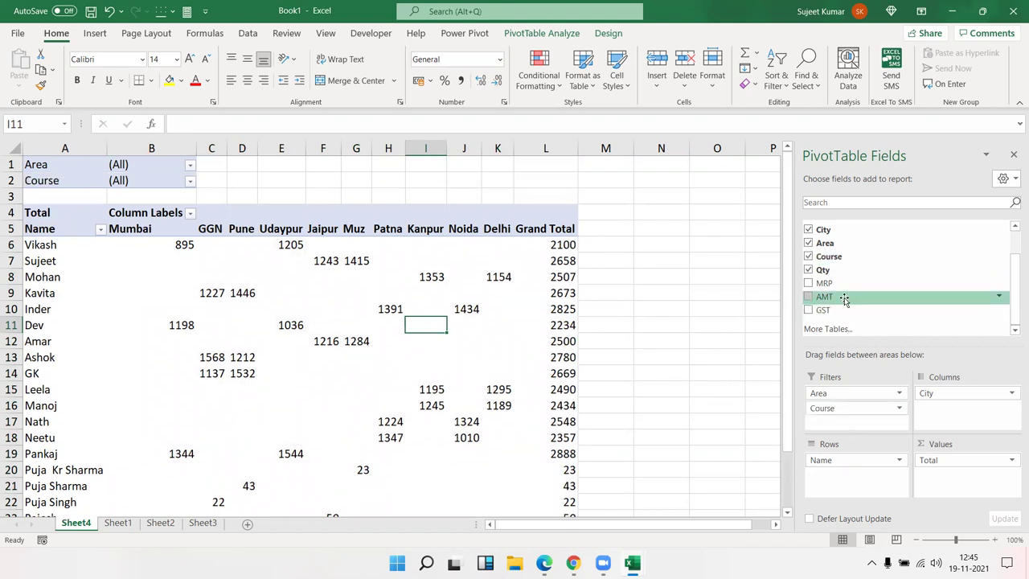
pyautogui.scroll(1, 836, 303)
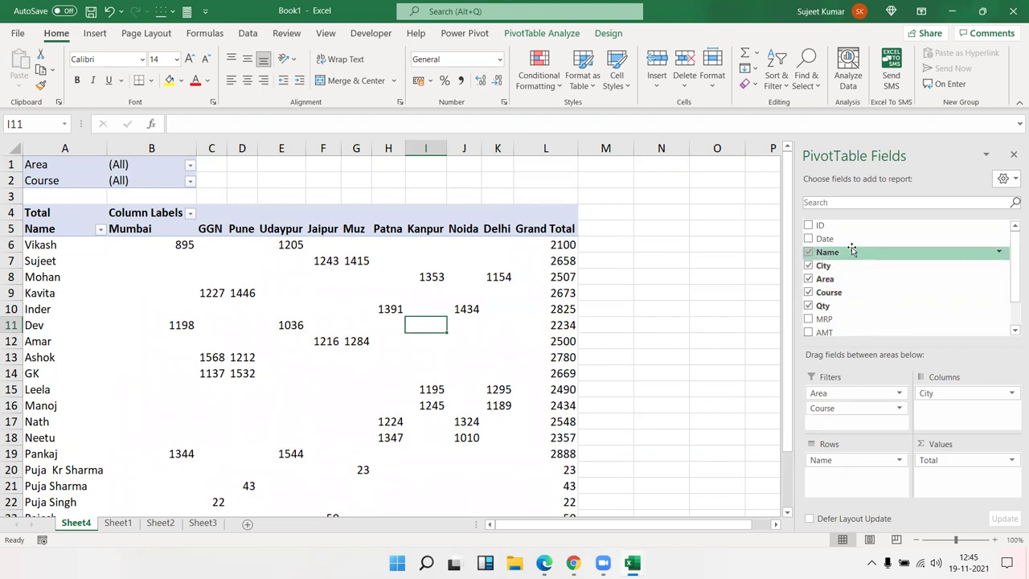
pyautogui.click(191, 165)
pyautogui.click(63, 207)
pyautogui.click(104, 340)
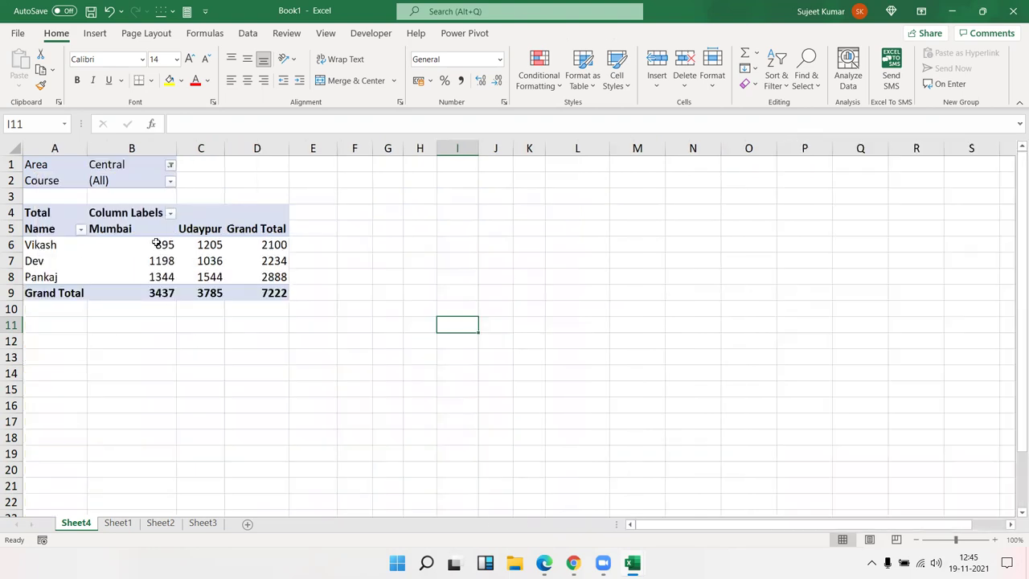
# Look at the Course filter list, then reset the Area filter to (All)
pyautogui.click(172, 182)
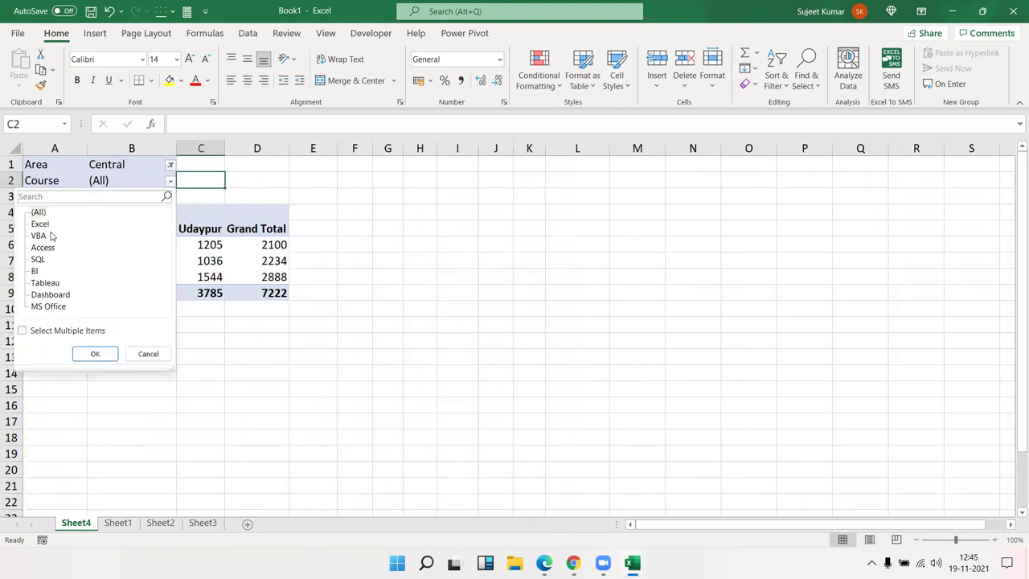
pyautogui.click(257, 290)
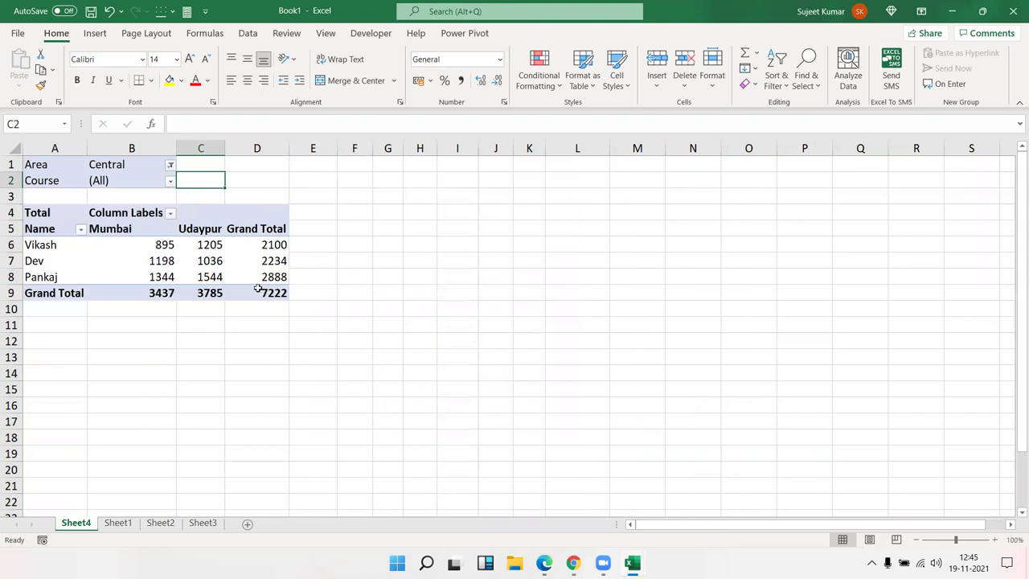
pyautogui.click(170, 164)
pyautogui.click(41, 198)
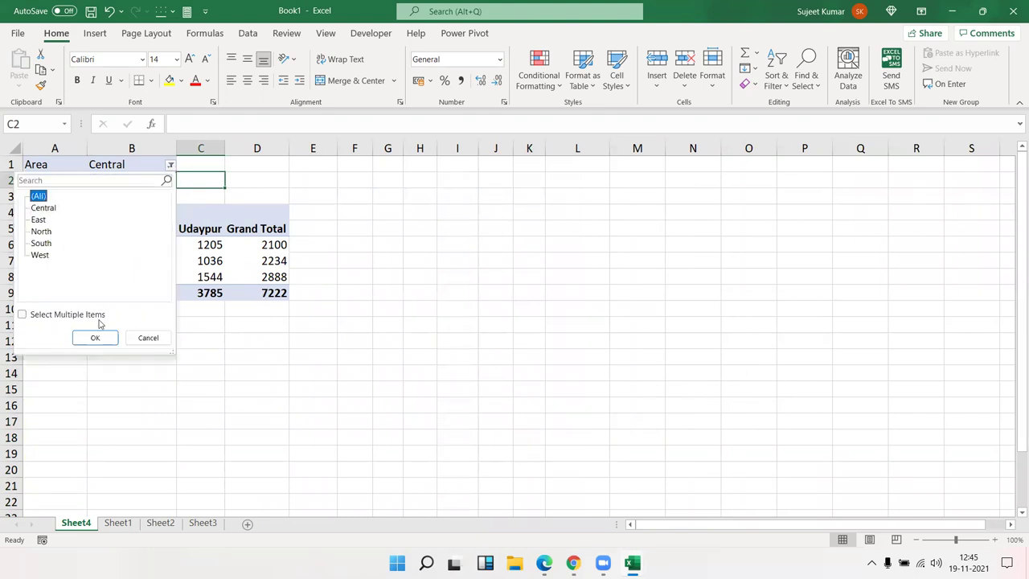
pyautogui.click(94, 337)
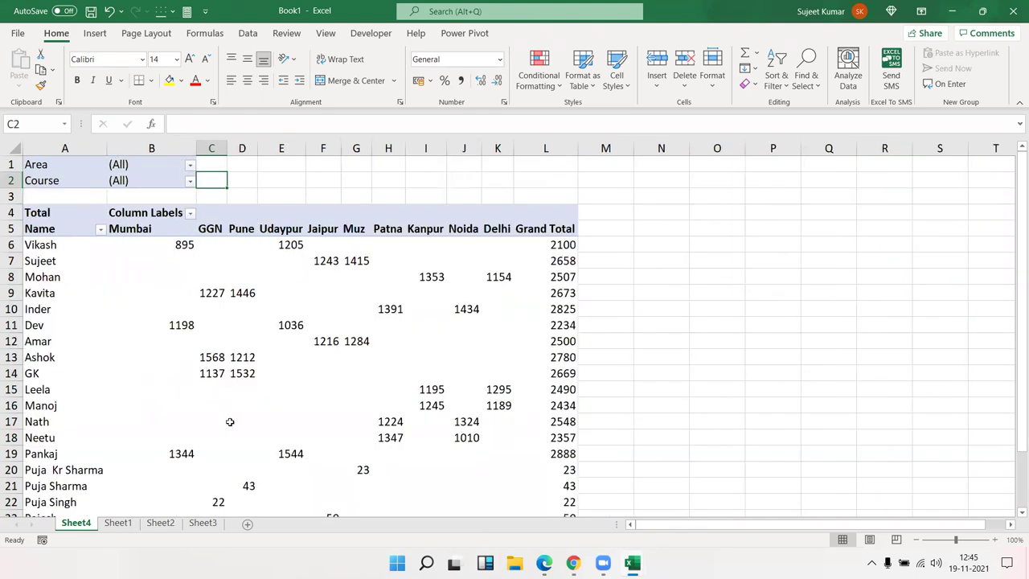
pyautogui.click(117, 524)
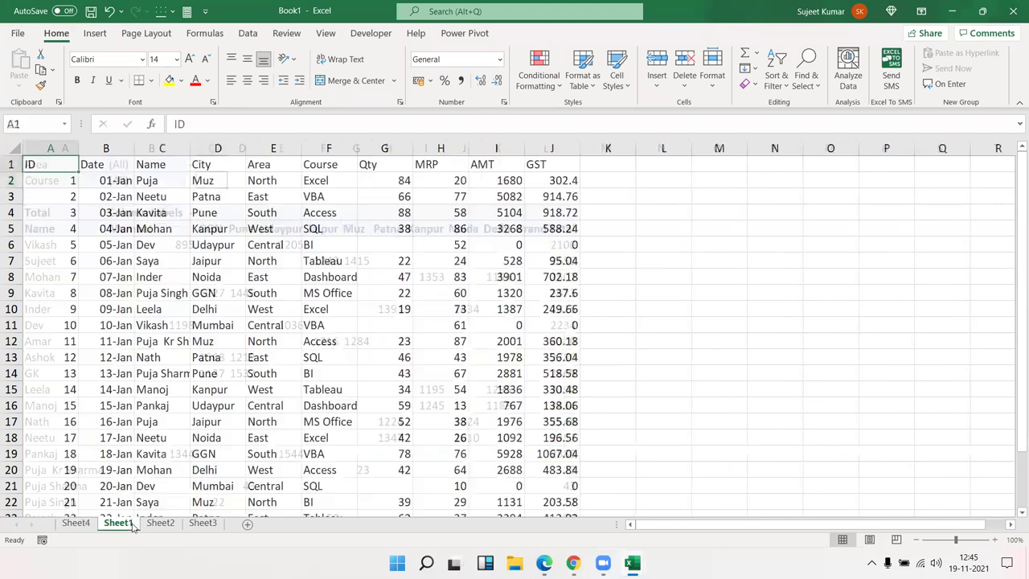
# Insert a PivotTable on a new sheet with Name in Rows and Sum of Qty in Values
pyautogui.click(94, 33)
pyautogui.click(24, 62)
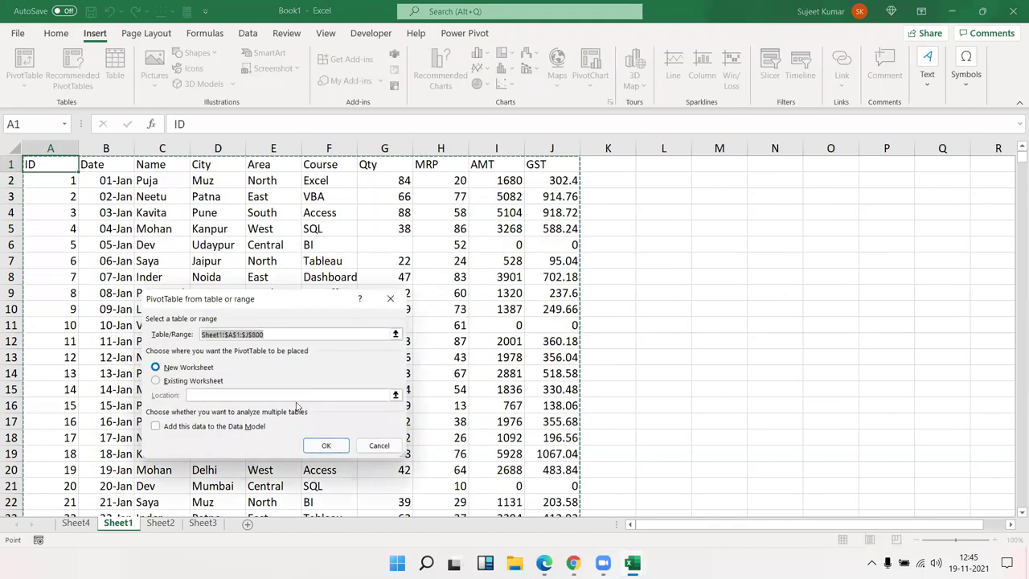
pyautogui.click(331, 444)
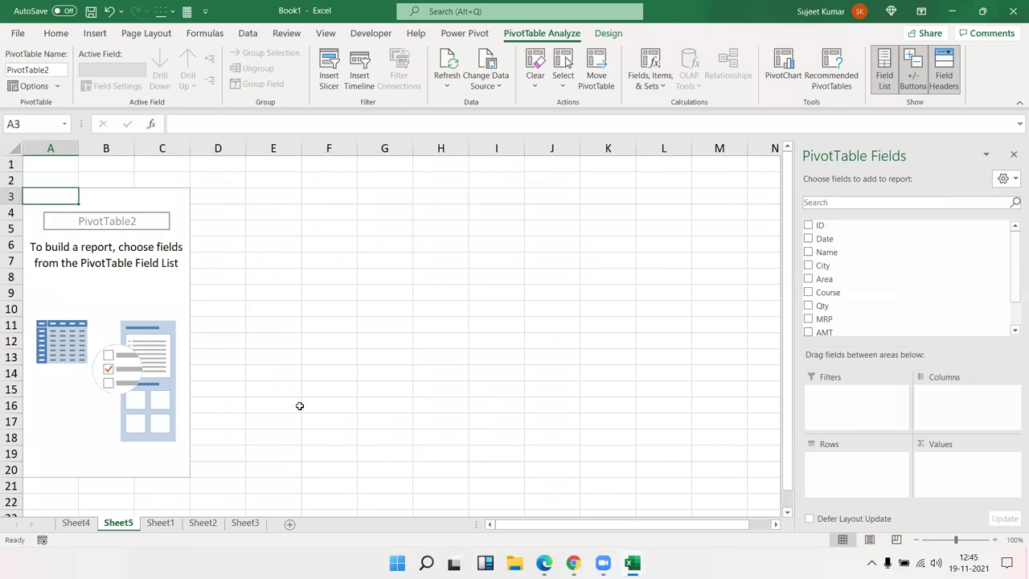
pyautogui.moveTo(828, 252); pyautogui.dragTo(854, 460)
pyautogui.scroll(-1, 833, 325)
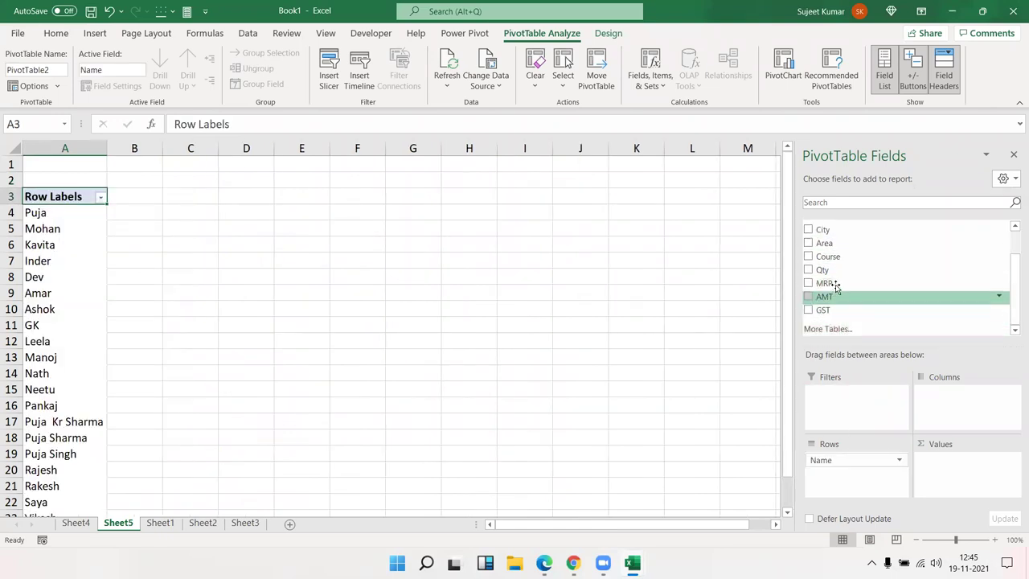
pyautogui.moveTo(823, 269); pyautogui.dragTo(942, 483)
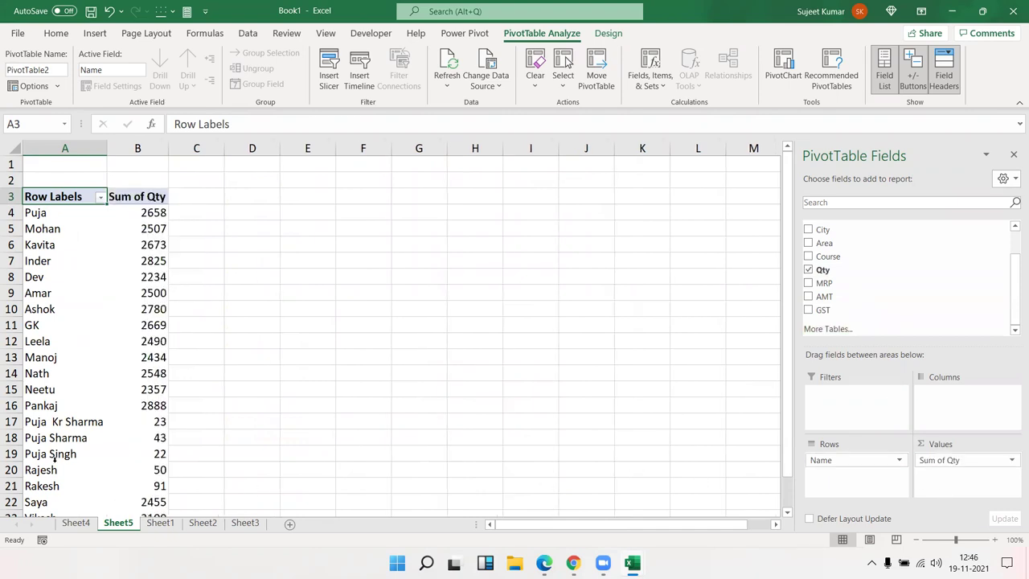
pyautogui.moveTo(54, 456); pyautogui.dragTo(68, 424)
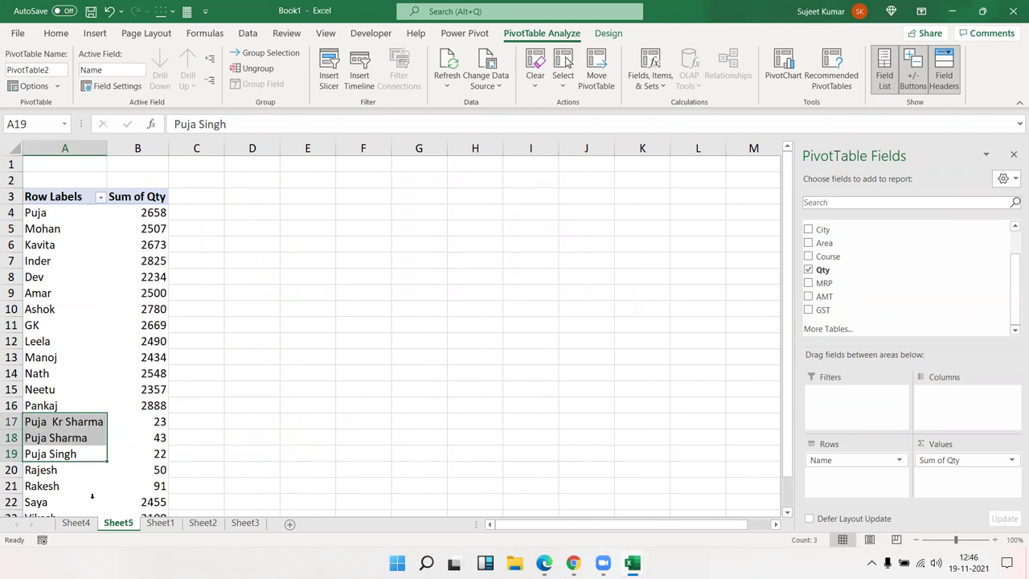
pyautogui.rightClick(85, 438)
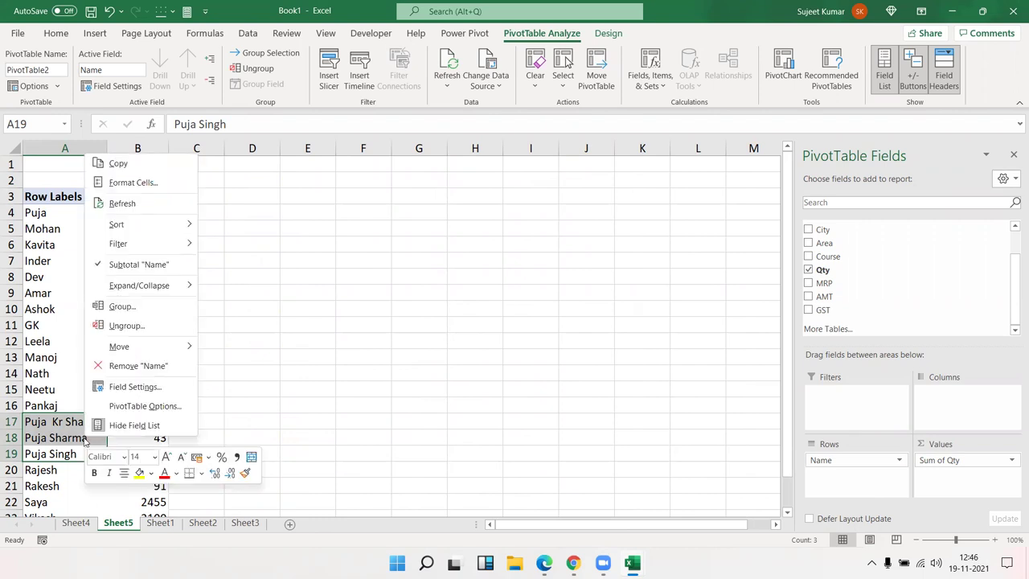
pyautogui.click(122, 305)
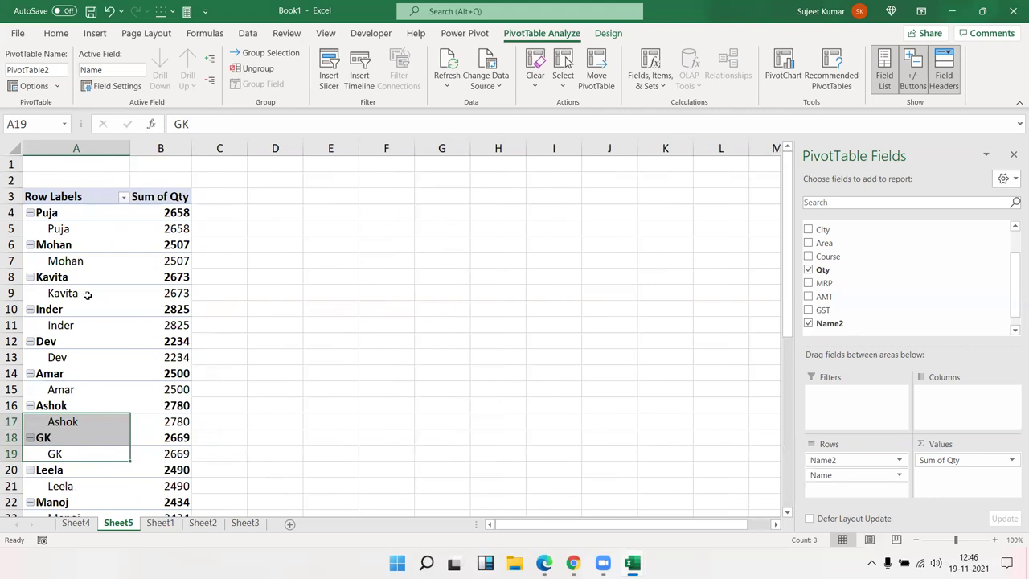
pyautogui.scroll(-5, 86, 406)
pyautogui.scroll(-5, 86, 406)
pyautogui.scroll(5, 86, 406)
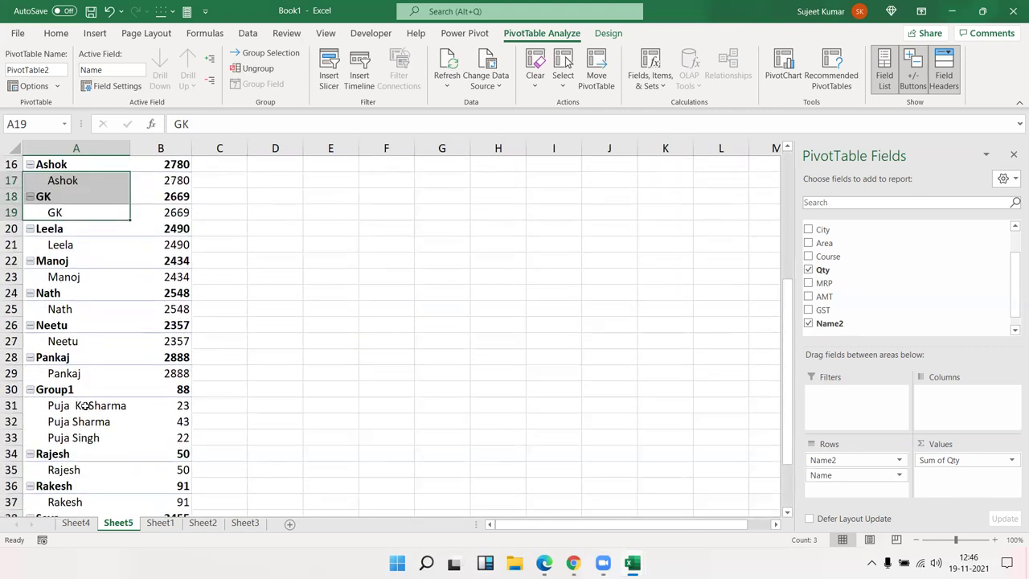
pyautogui.moveTo(64, 392); pyautogui.dragTo(183, 390)
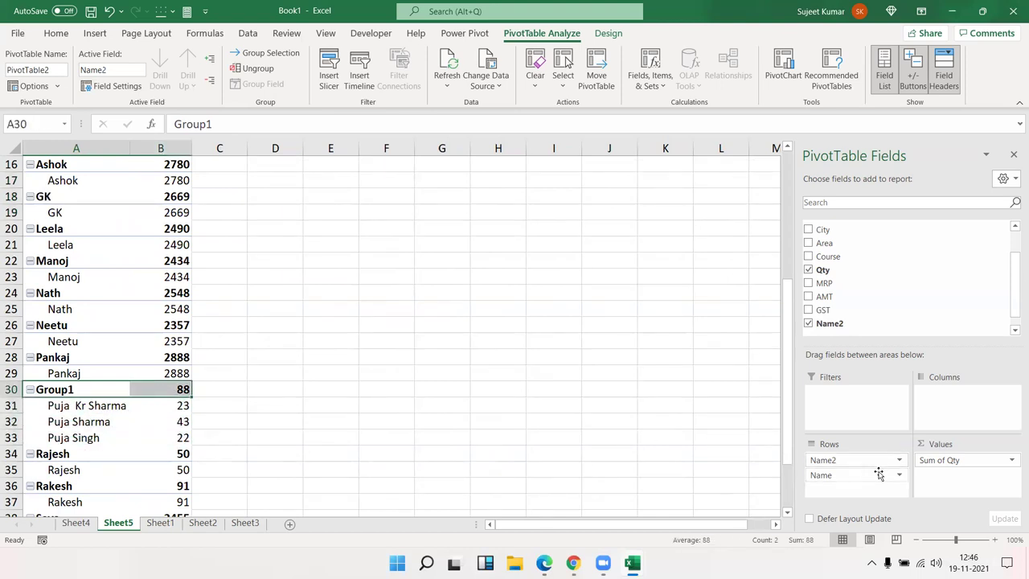
pyautogui.moveTo(879, 475); pyautogui.dragTo(886, 320)
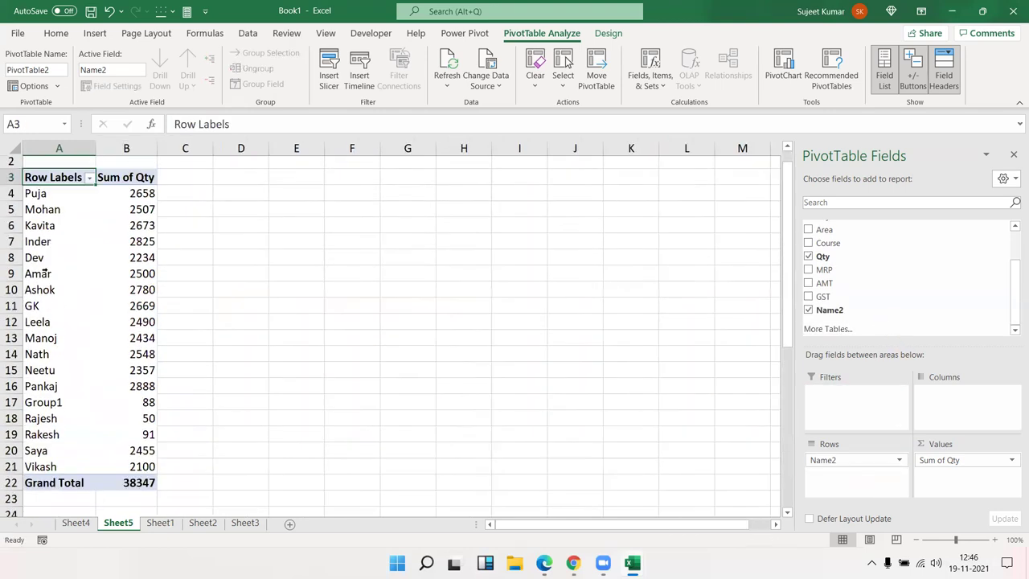
# Rename Group1 to 'Puja', then undo the rename
pyautogui.scroll(5, 94, 313)
pyautogui.click(27, 422)
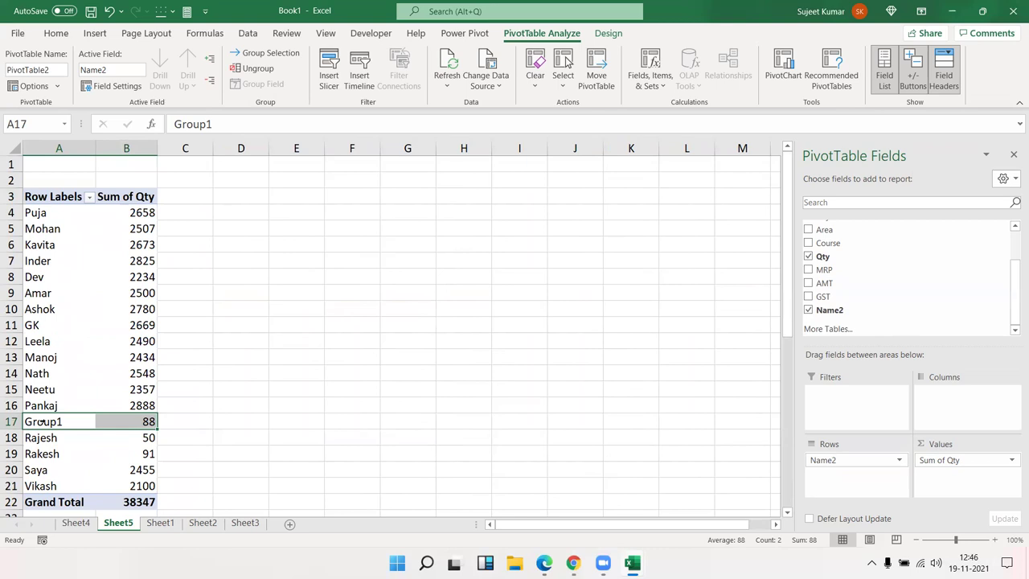
pyautogui.click(58, 421)
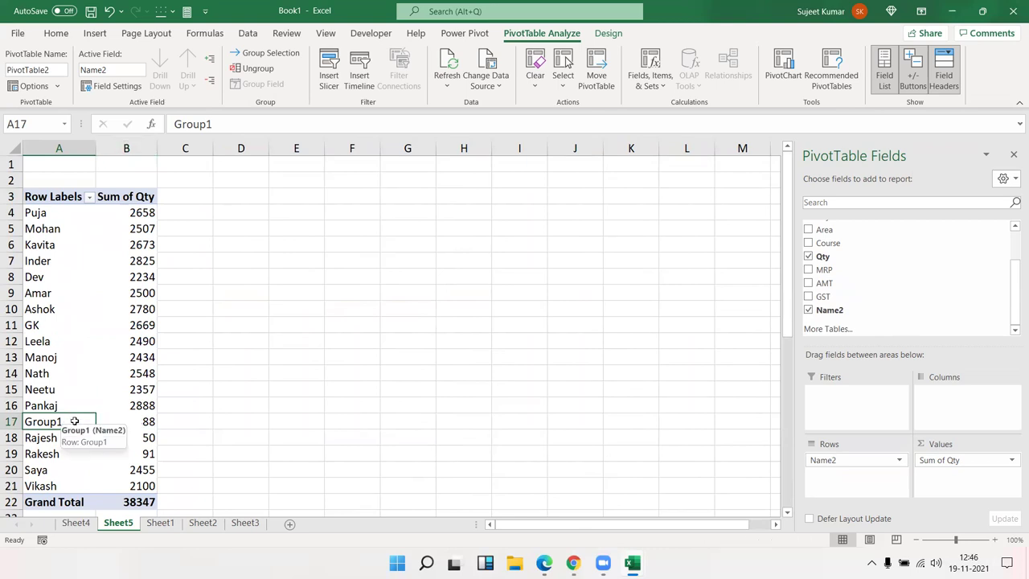
pyautogui.write('Puja')
pyautogui.press('Return')
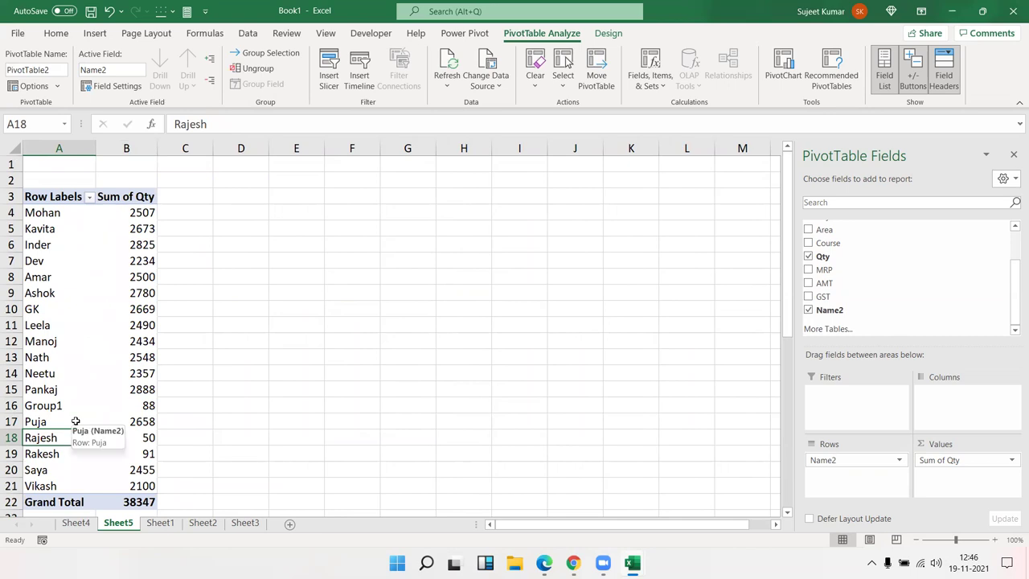
pyautogui.hotkey('ctrl', 'z')
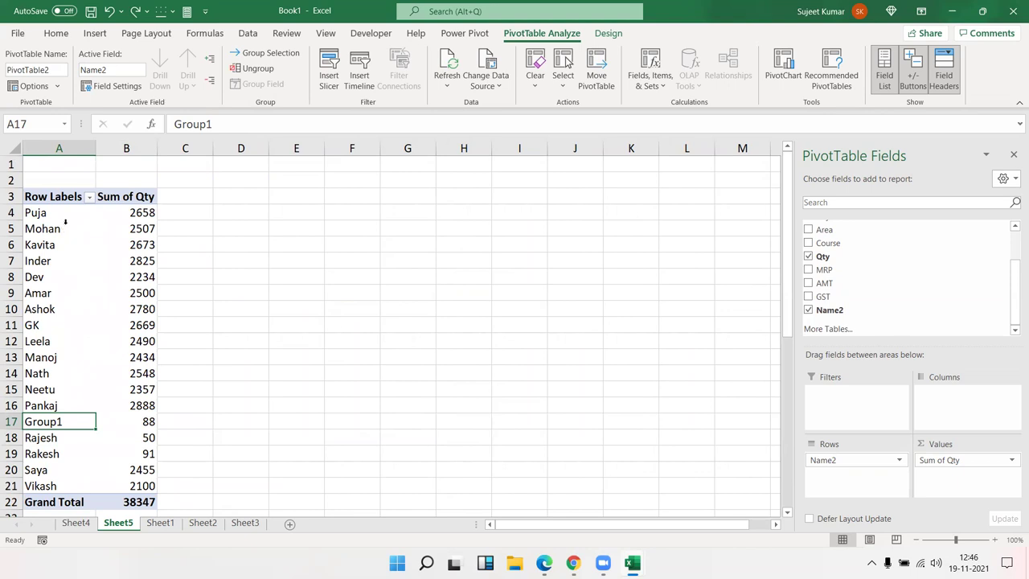
# Group Puja with Group1, rename the new group 'Puja', and remove Name2 and Name3 from rows
pyautogui.click(41, 213)
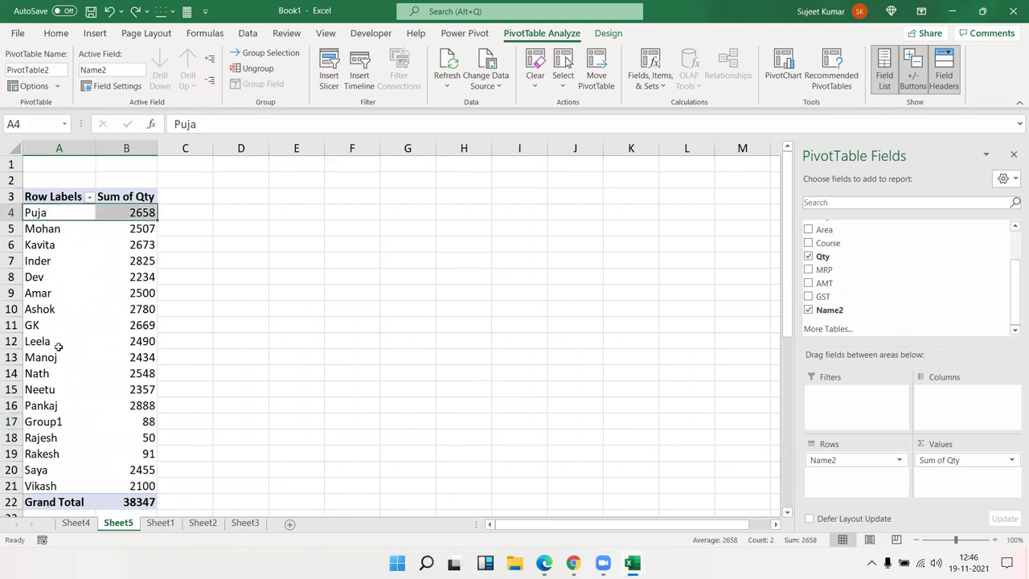
pyautogui.keyDown('ctrl'); pyautogui.click(56, 424); pyautogui.keyUp('ctrl')
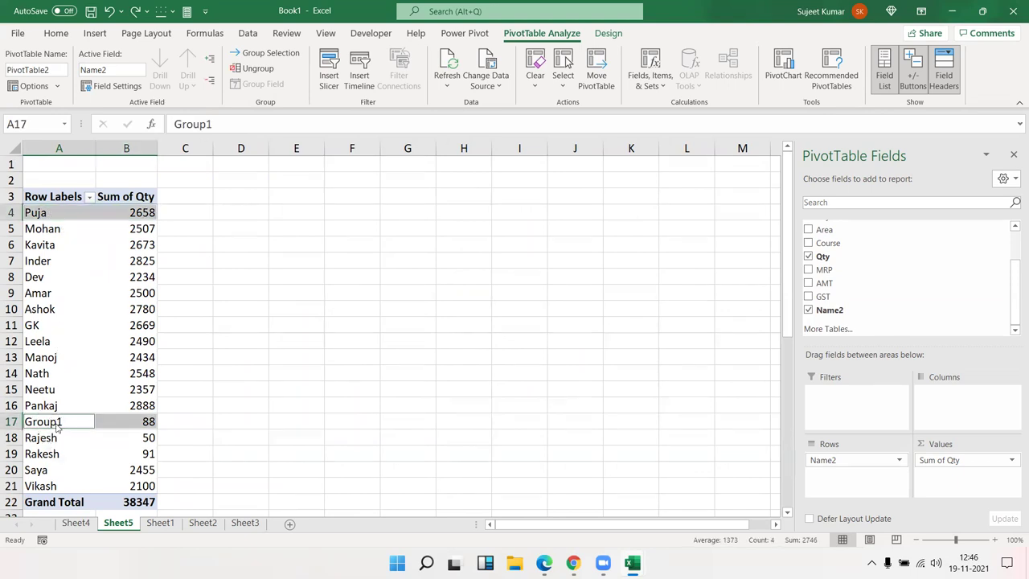
pyautogui.rightClick(56, 423)
pyautogui.click(95, 294)
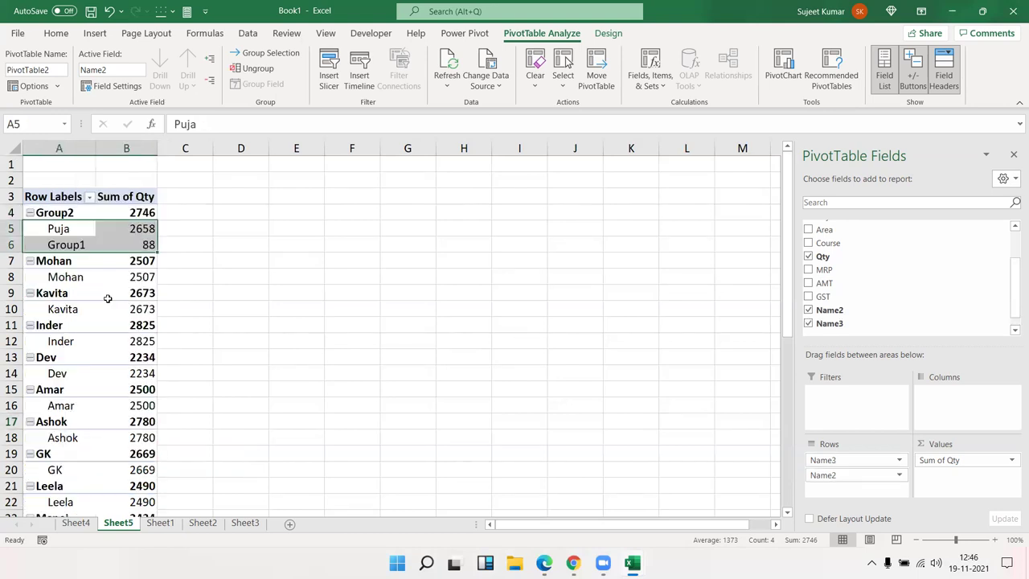
pyautogui.click(64, 213)
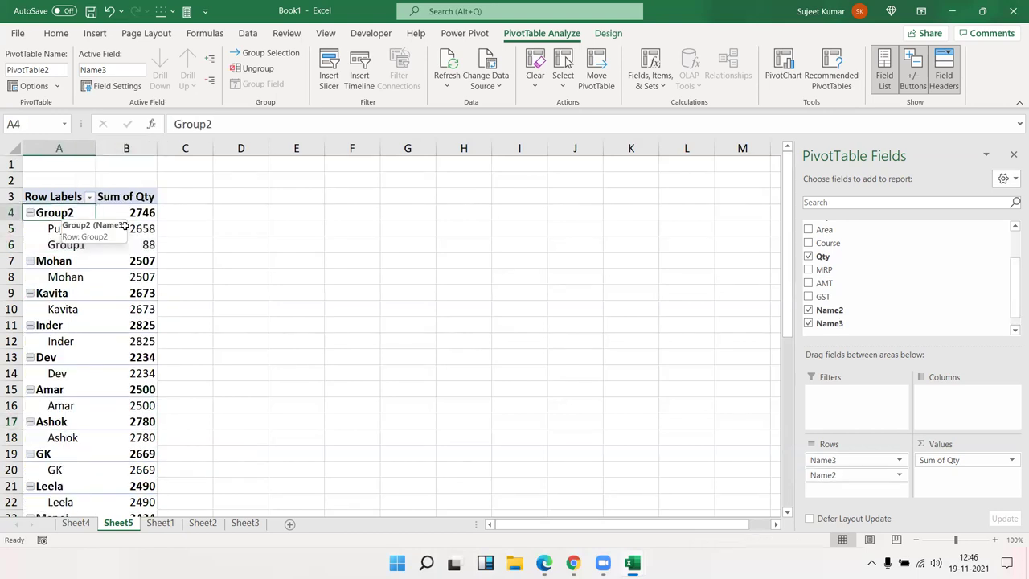
pyautogui.write('Puja')
pyautogui.press('Return')
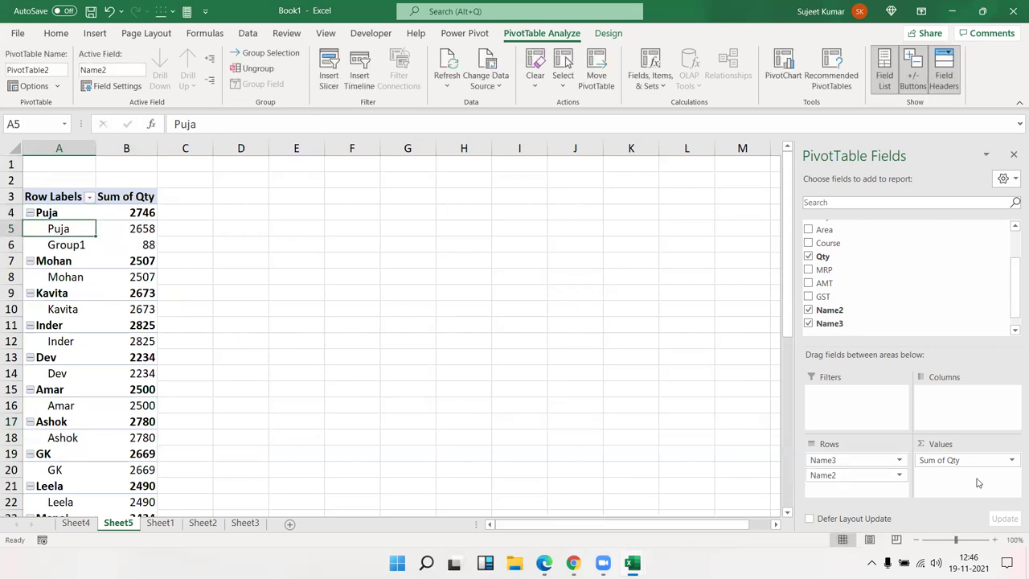
pyautogui.moveTo(855, 475)
pyautogui.mouseDown()
pyautogui.moveTo(900, 440)
pyautogui.moveTo(873, 301)
pyautogui.mouseUp()
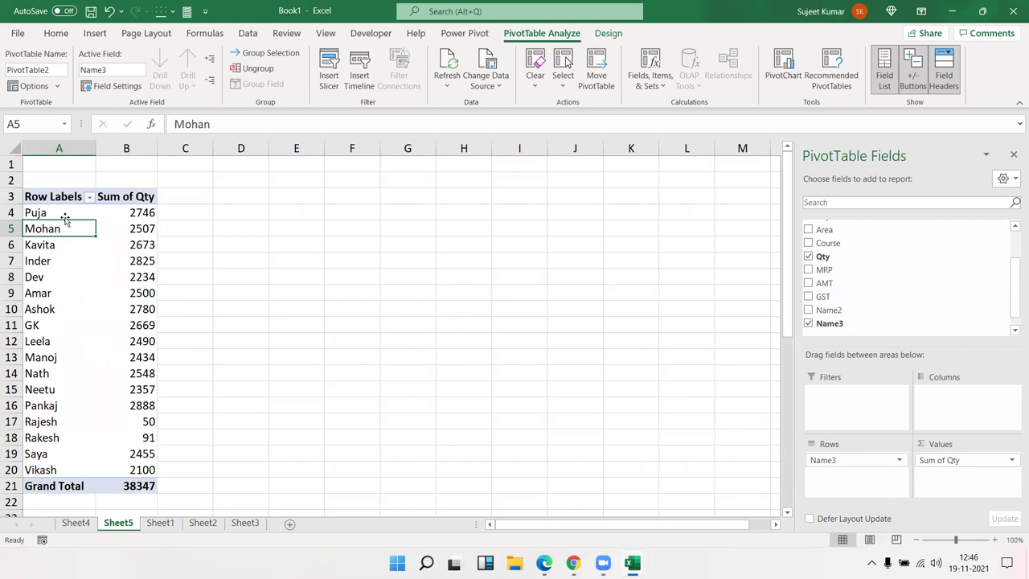
pyautogui.moveTo(855, 459); pyautogui.dragTo(930, 276)
# Put City in the pivot rows and select the Delhi, Noida and GGN rows
pyautogui.scroll(2, 855, 259)
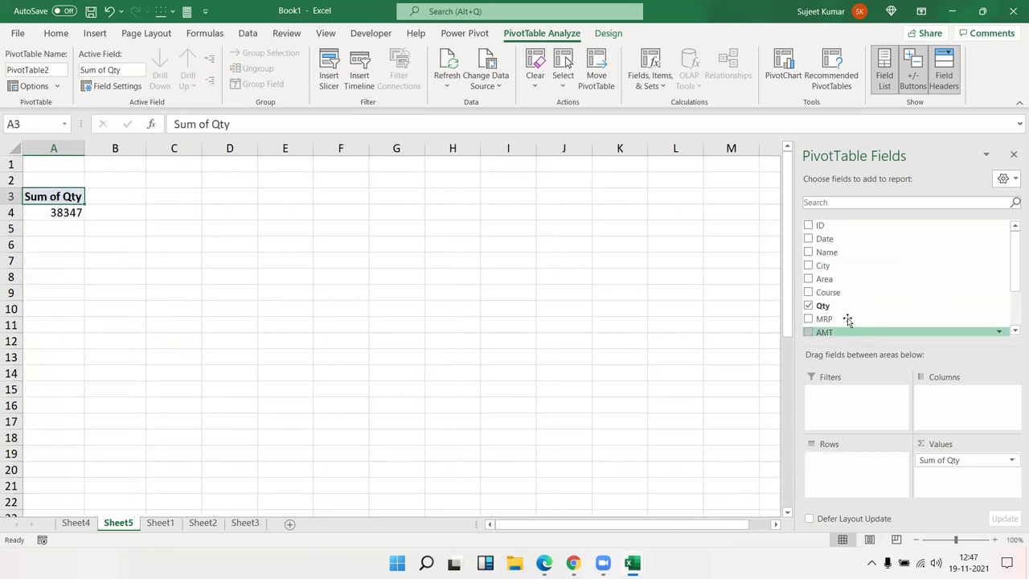
pyautogui.moveTo(856, 265); pyautogui.dragTo(852, 466)
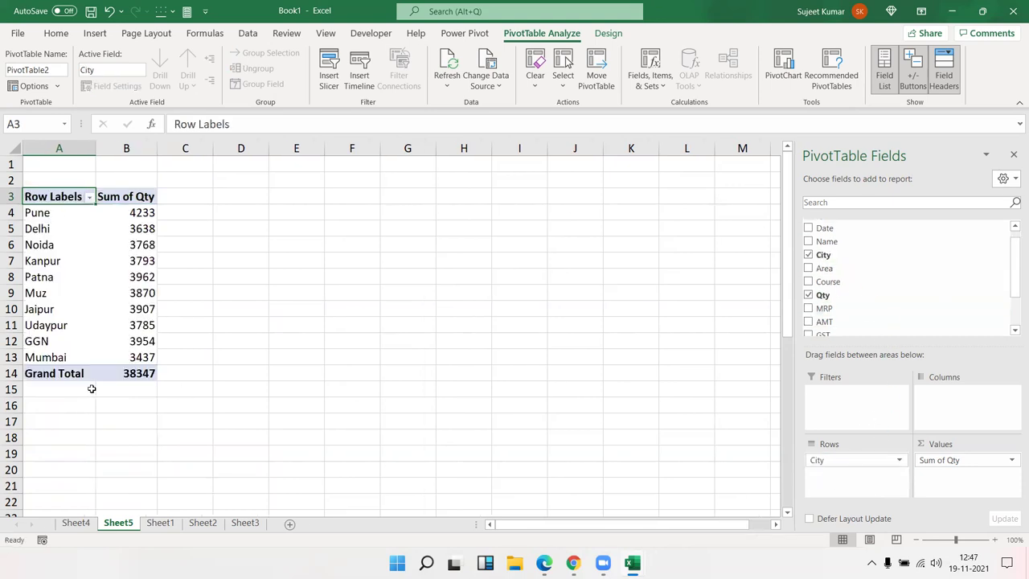
pyautogui.click(42, 228)
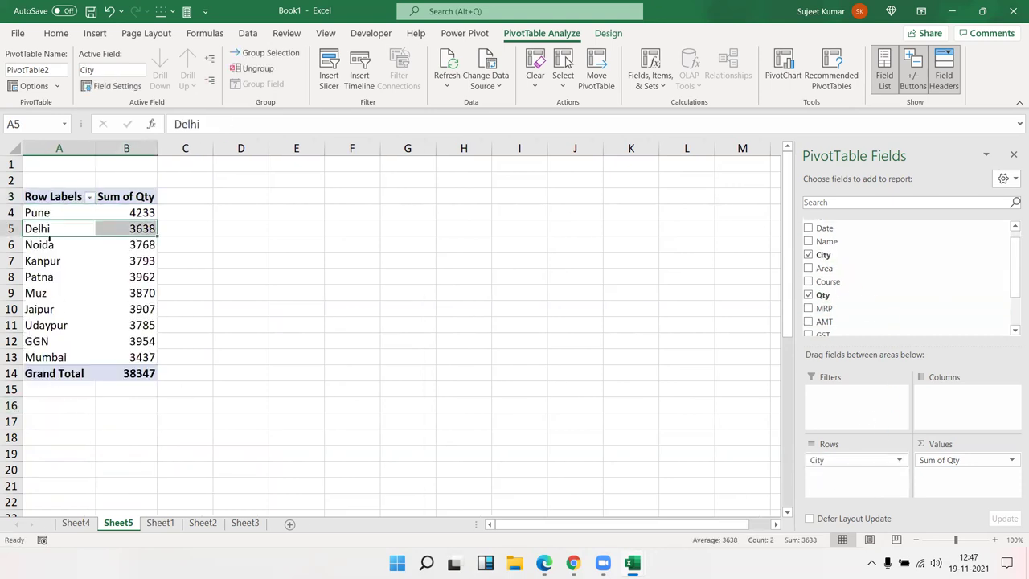
pyautogui.click(49, 244)
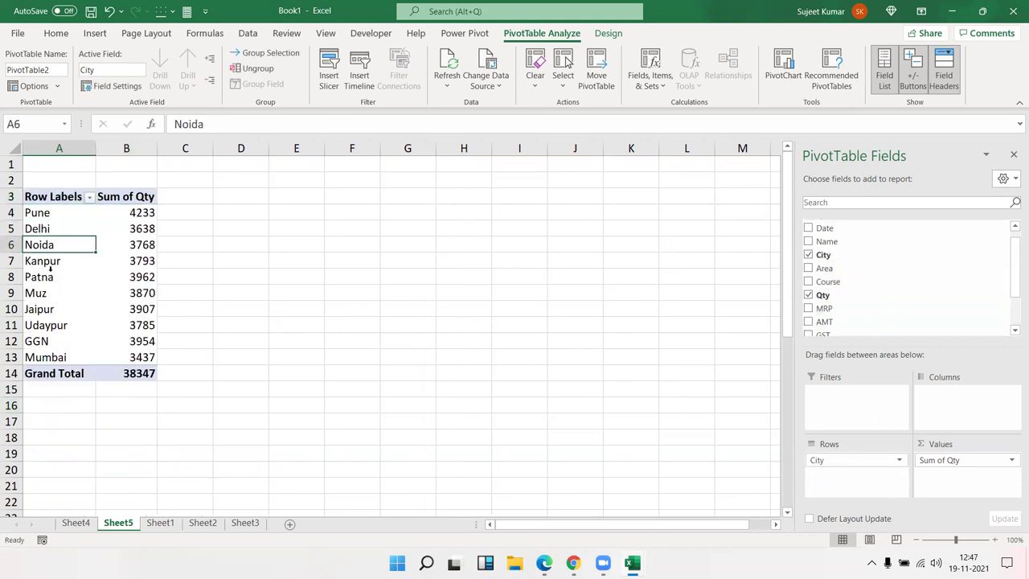
pyautogui.click(59, 341)
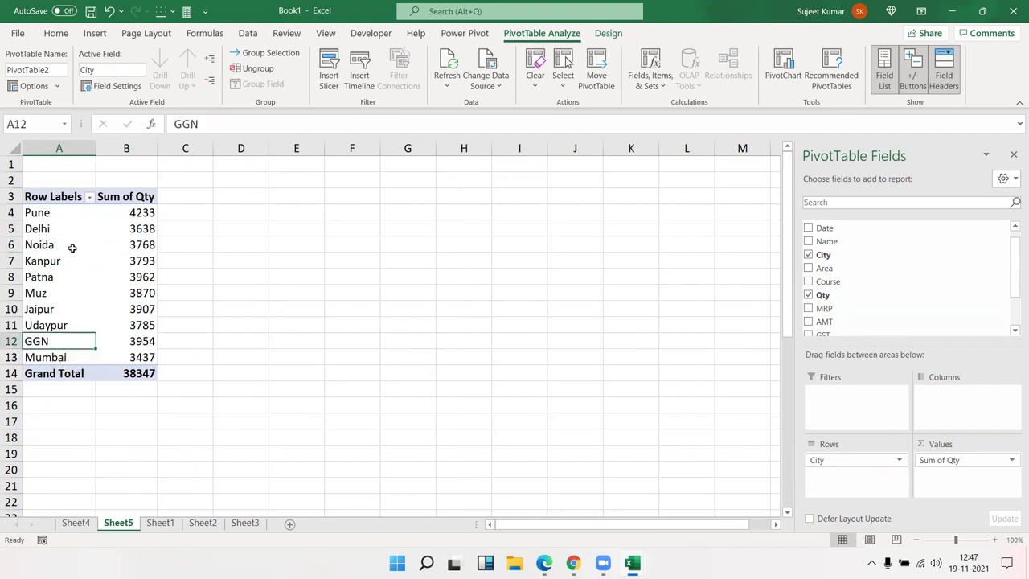
pyautogui.keyDown('ctrl'); pyautogui.click(69, 246); pyautogui.keyUp('ctrl')
pyautogui.keyDown('ctrl'); pyautogui.click(66, 231); pyautogui.keyUp('ctrl')
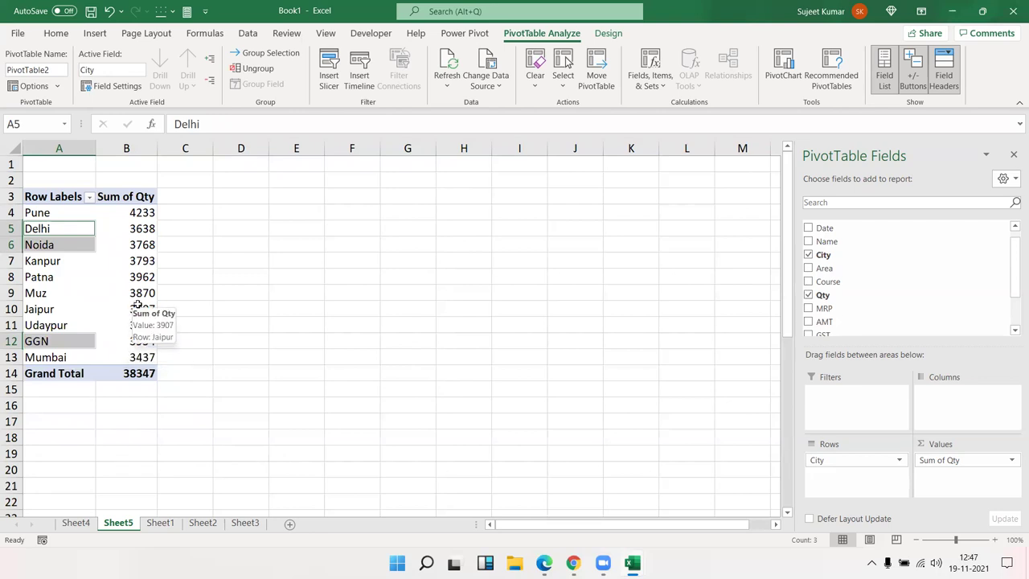
# Group Delhi, Noida and GGN as 'Delhi & NCR' (11360) and remove City from rows
pyautogui.rightClick(64, 241)
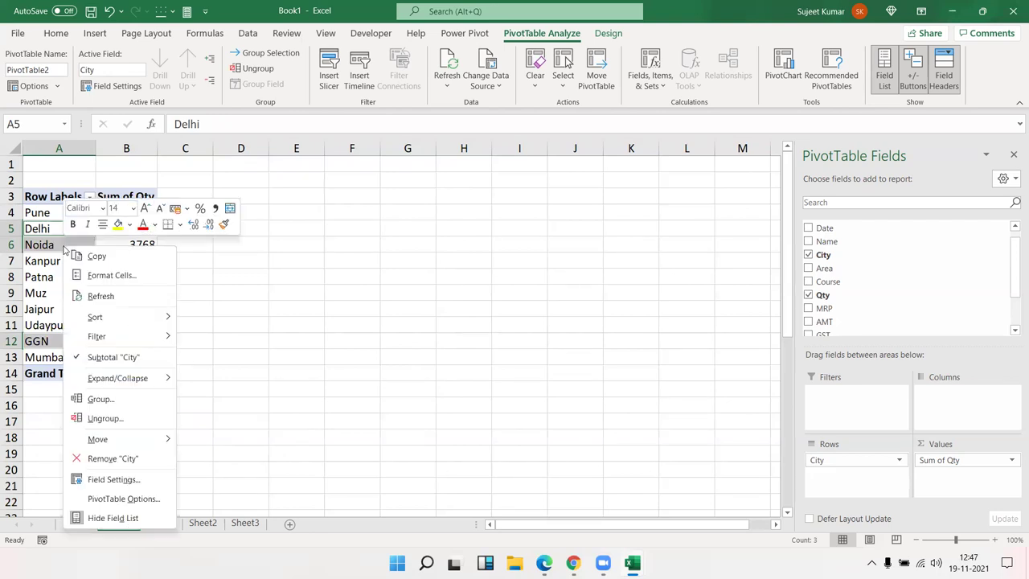
pyautogui.click(101, 399)
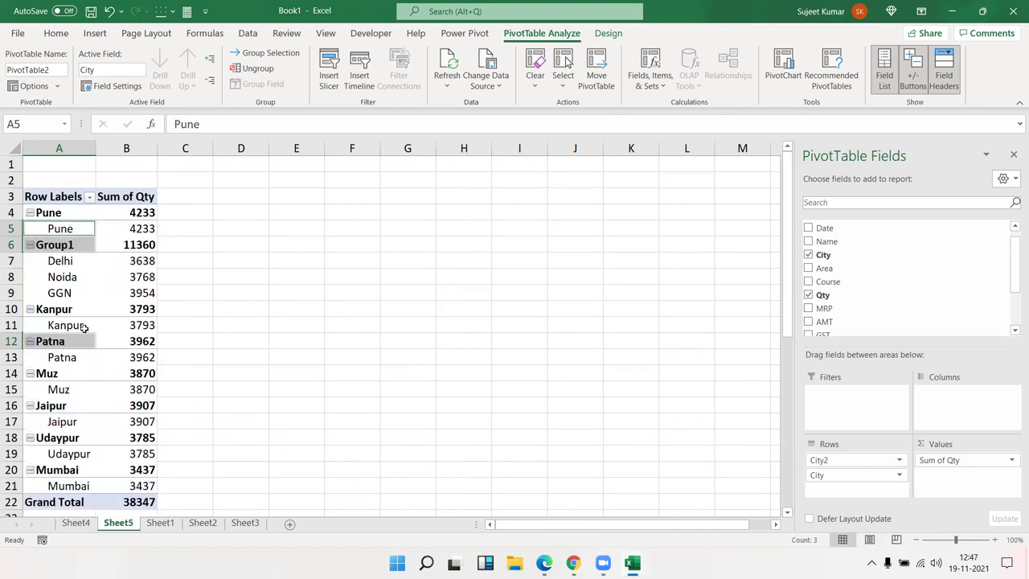
pyautogui.click(76, 249)
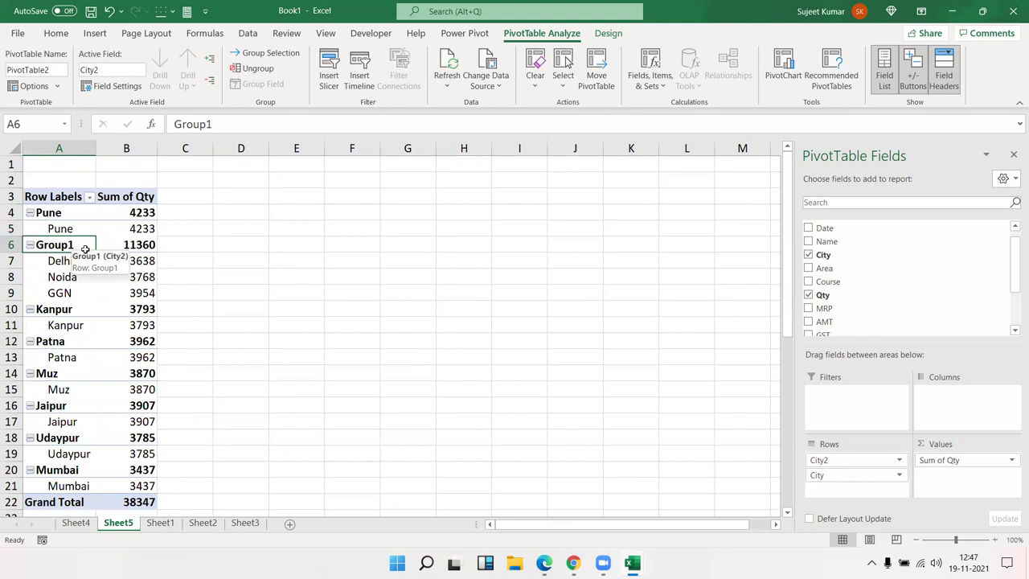
pyautogui.write('Delhi & NCR')
pyautogui.press('Return')
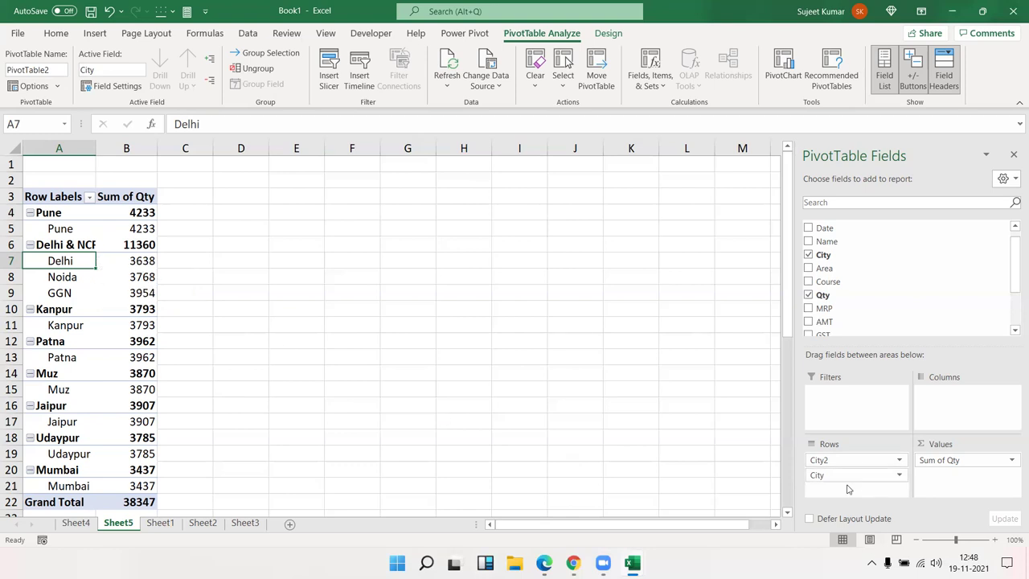
pyautogui.moveTo(879, 284); pyautogui.dragTo(878, 282)
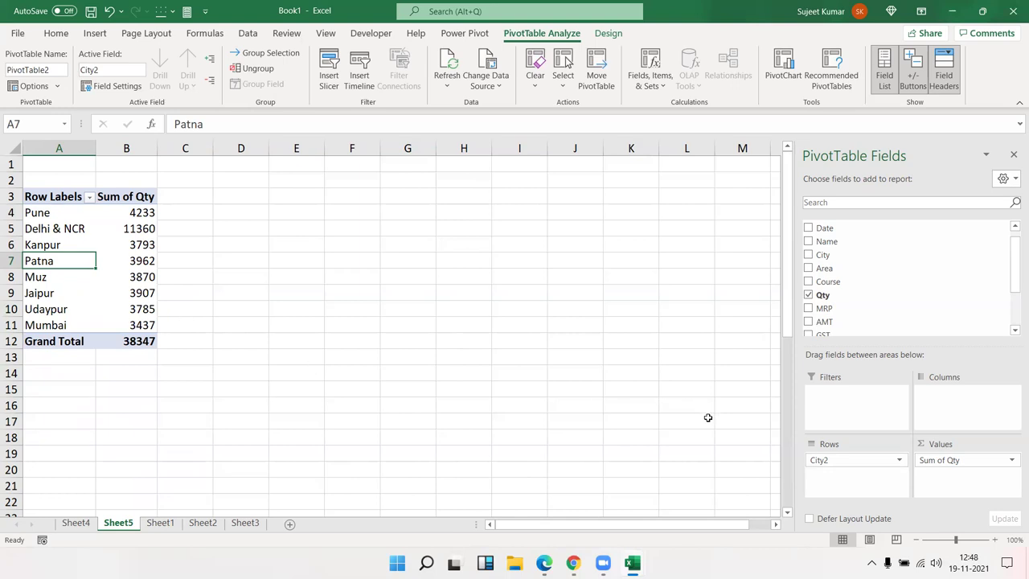
# Replace City2 with Qty in rows and add MRP to Values summarized as Average
pyautogui.moveTo(832, 460); pyautogui.dragTo(896, 309)
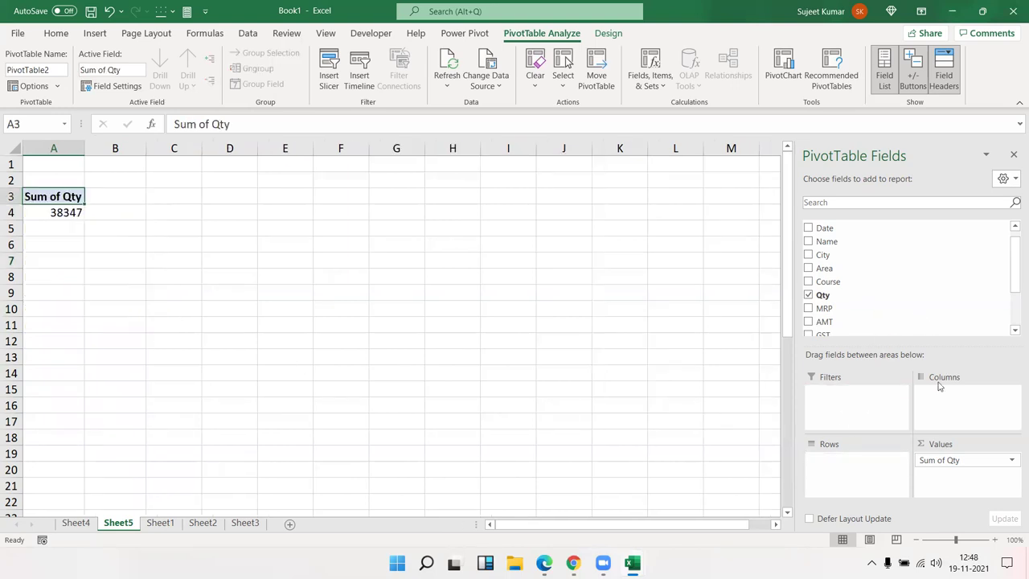
pyautogui.moveTo(939, 460); pyautogui.dragTo(864, 467)
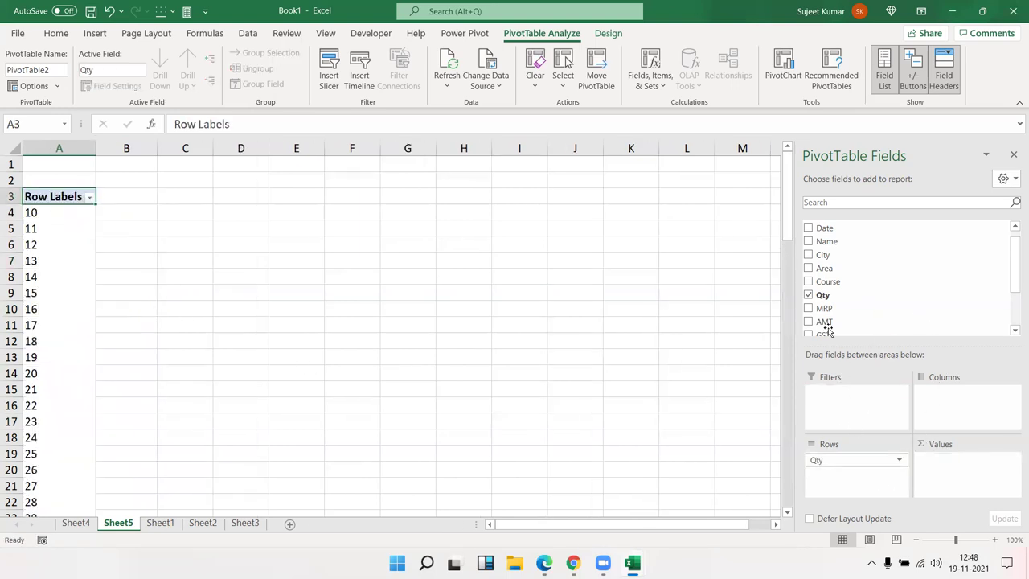
pyautogui.scroll(-1, 875, 296)
pyautogui.moveTo(825, 302)
pyautogui.mouseDown()
pyautogui.moveTo(876, 297)
pyautogui.moveTo(960, 473)
pyautogui.mouseUp()
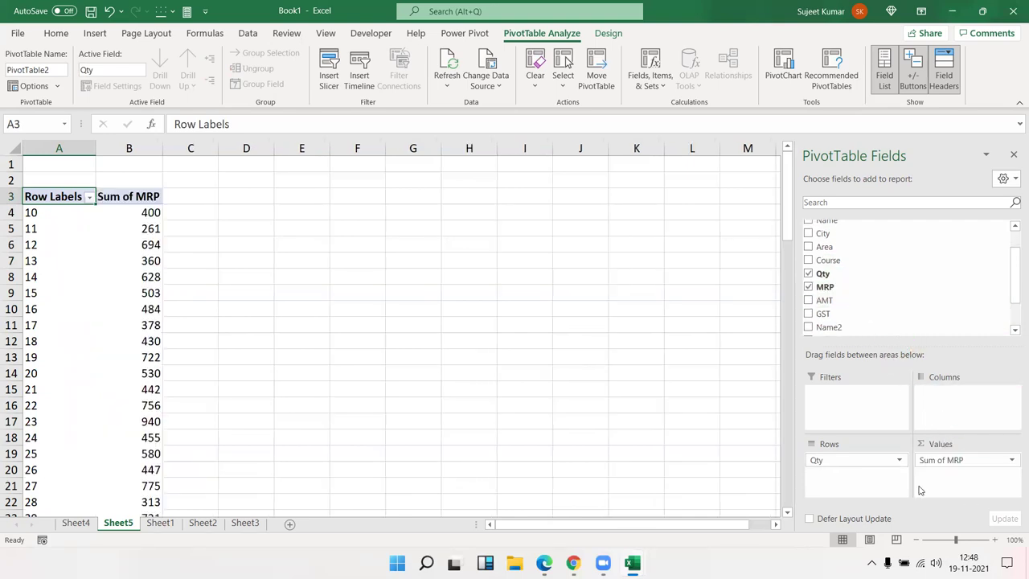
pyautogui.click(942, 462)
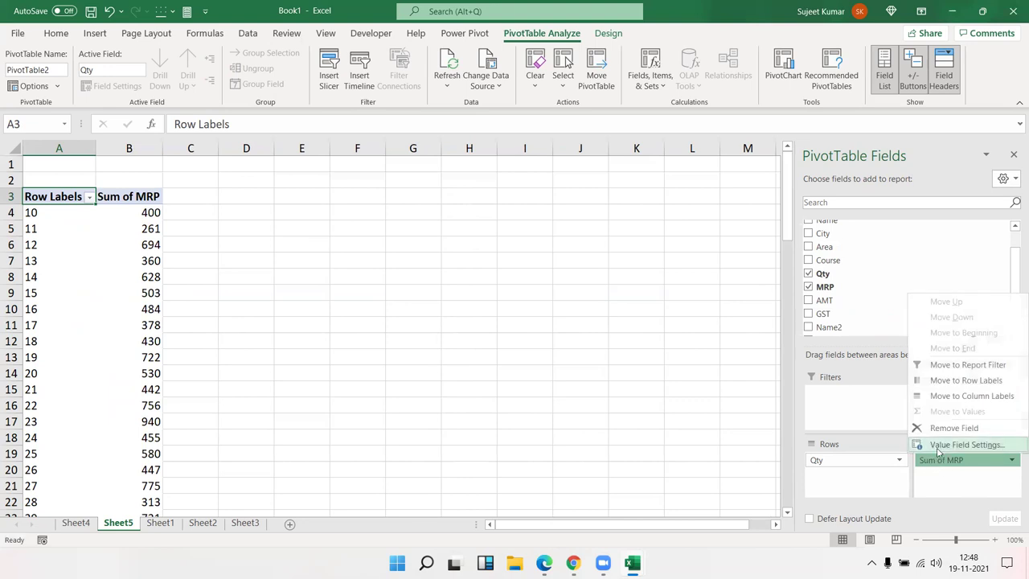
pyautogui.click(941, 434)
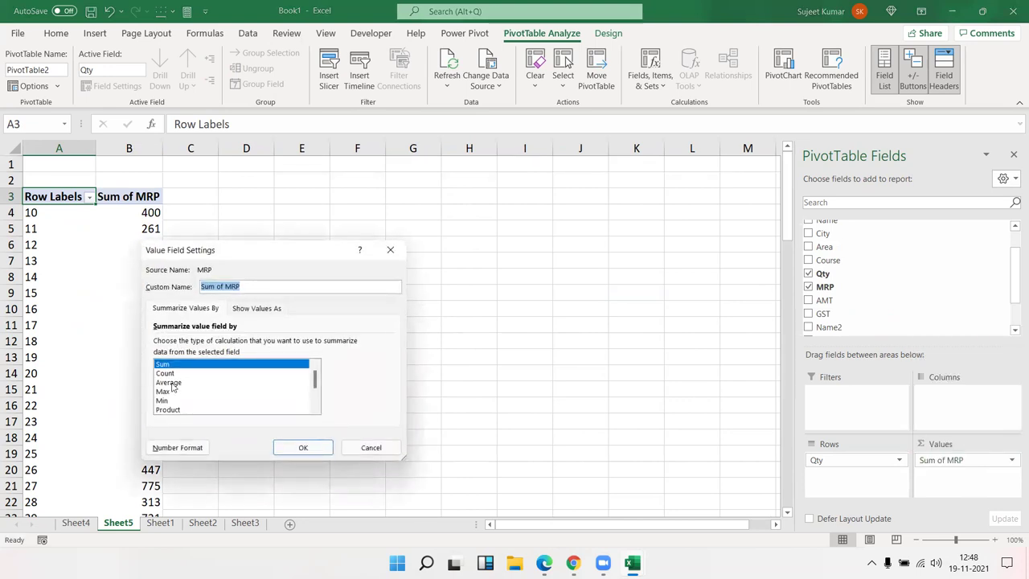
pyautogui.click(171, 383)
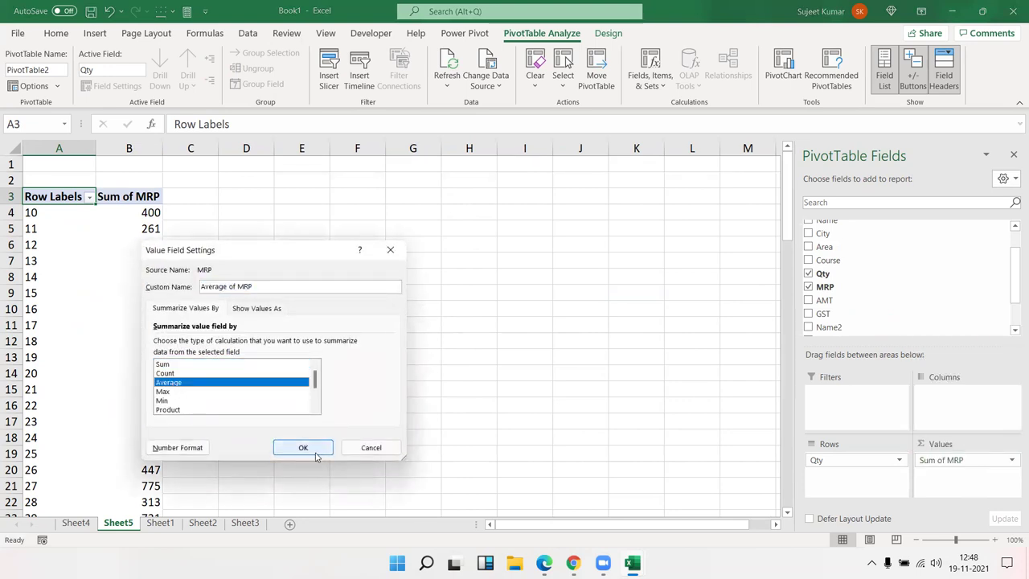
pyautogui.click(318, 455)
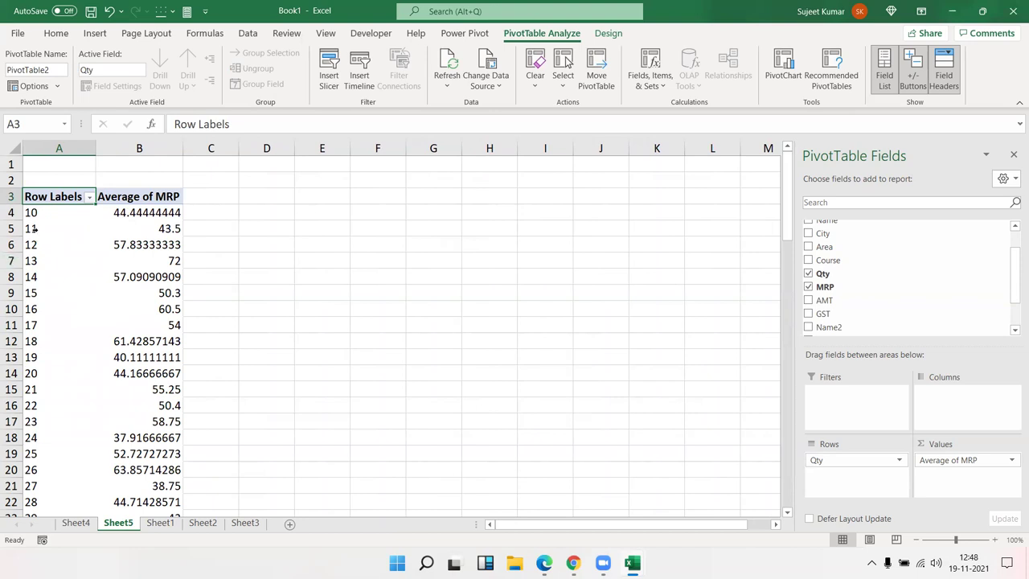
# Group the Qty labels starting at 0, ending at 1000, in steps of 10
pyautogui.click(37, 250)
pyautogui.click(58, 246)
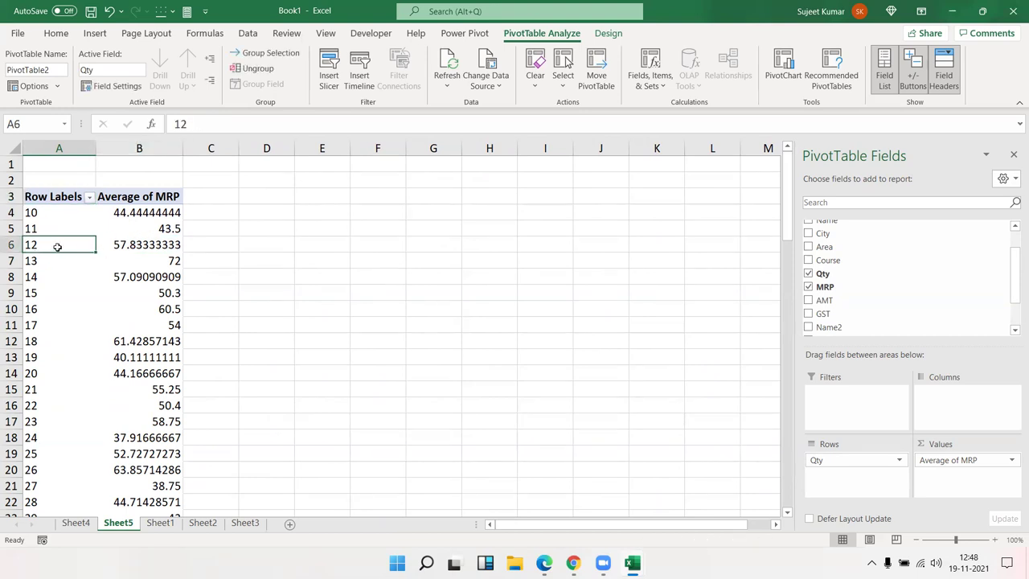
pyautogui.rightClick(58, 249)
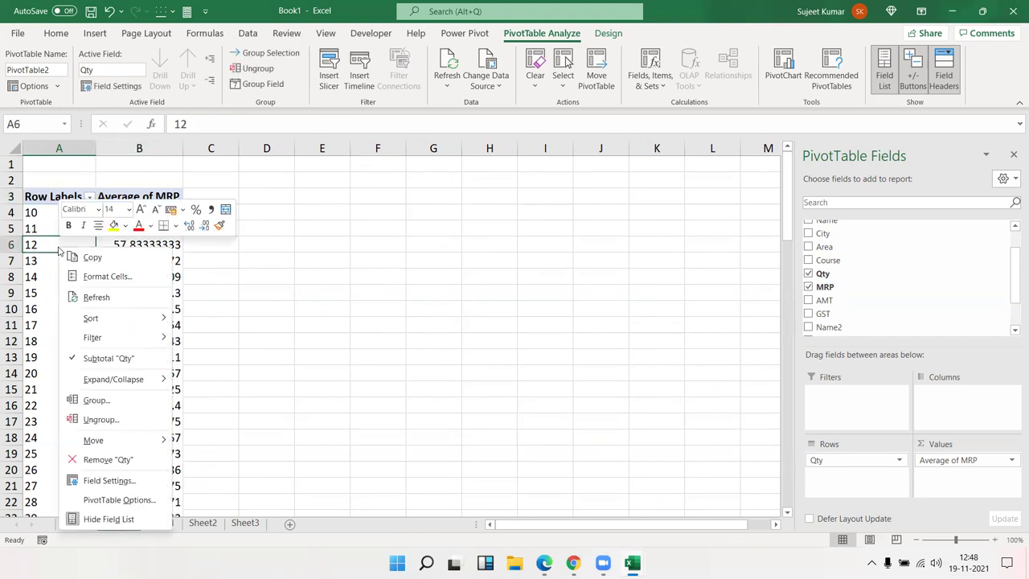
pyautogui.click(139, 402)
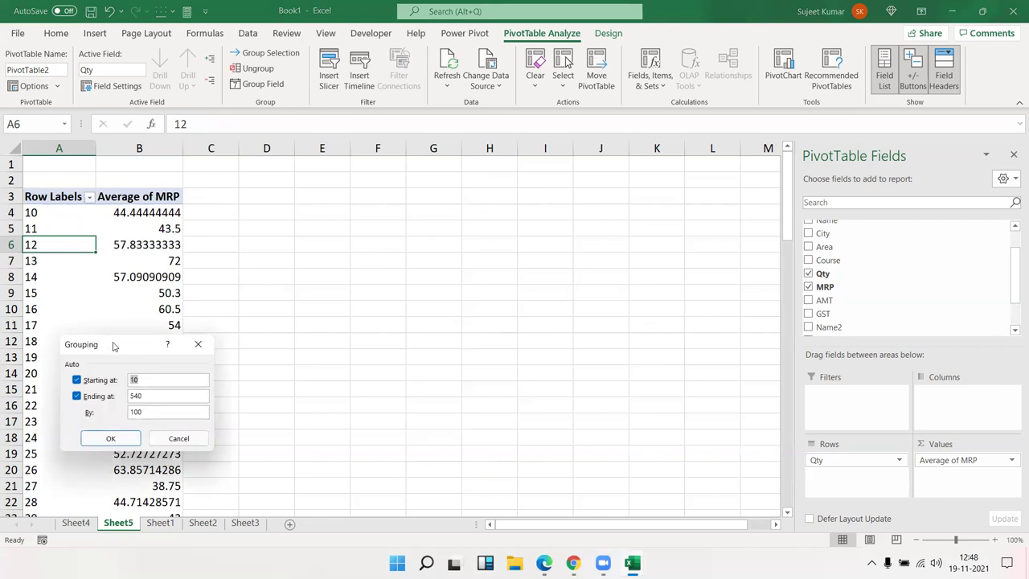
pyautogui.moveTo(114, 345); pyautogui.dragTo(288, 256)
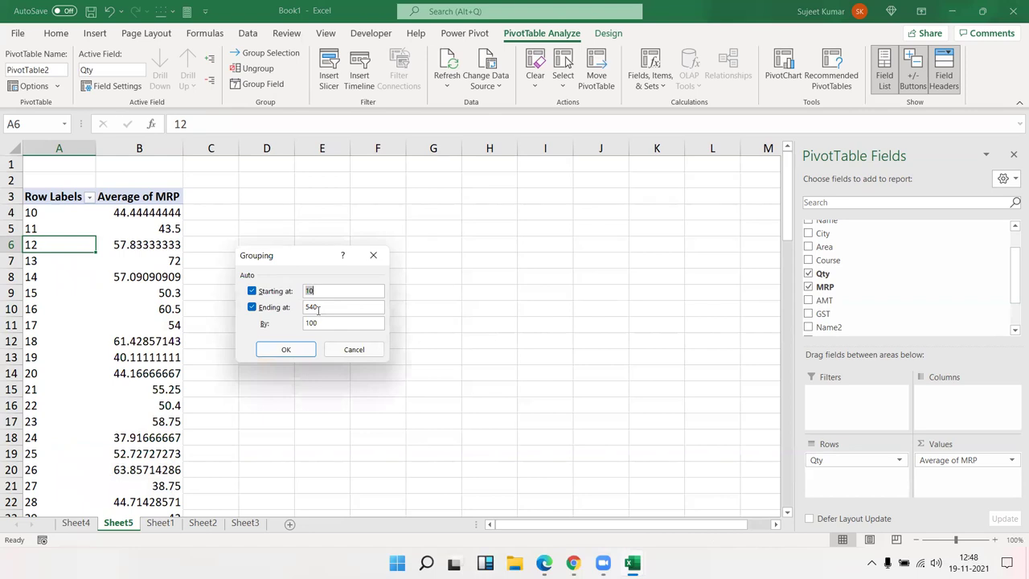
pyautogui.write('0')
pyautogui.moveTo(320, 306); pyautogui.dragTo(308, 306)
pyautogui.write('1000')
pyautogui.doubleClick(305, 323)
pyautogui.write('10')
pyautogui.click(286, 352)
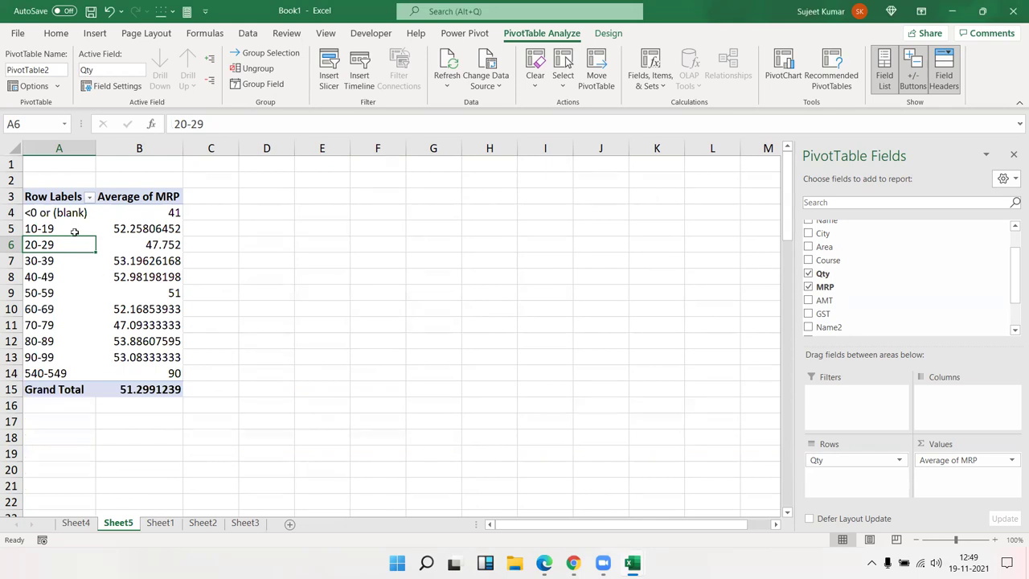
pyautogui.click(72, 217)
pyautogui.click(159, 217)
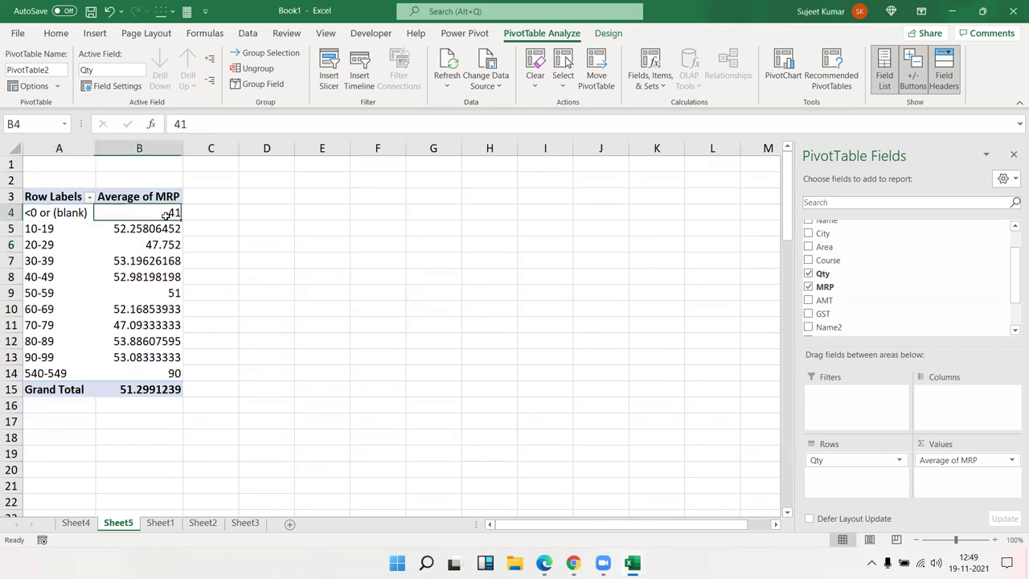
pyautogui.click(57, 231)
pyautogui.moveTo(57, 231); pyautogui.dragTo(62, 309)
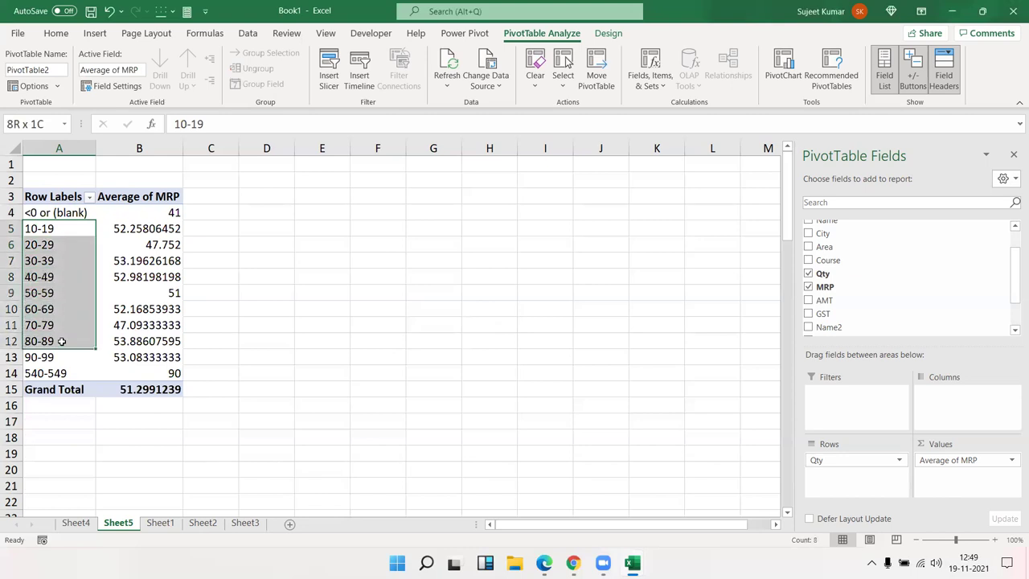
pyautogui.moveTo(61, 308); pyautogui.dragTo(141, 366)
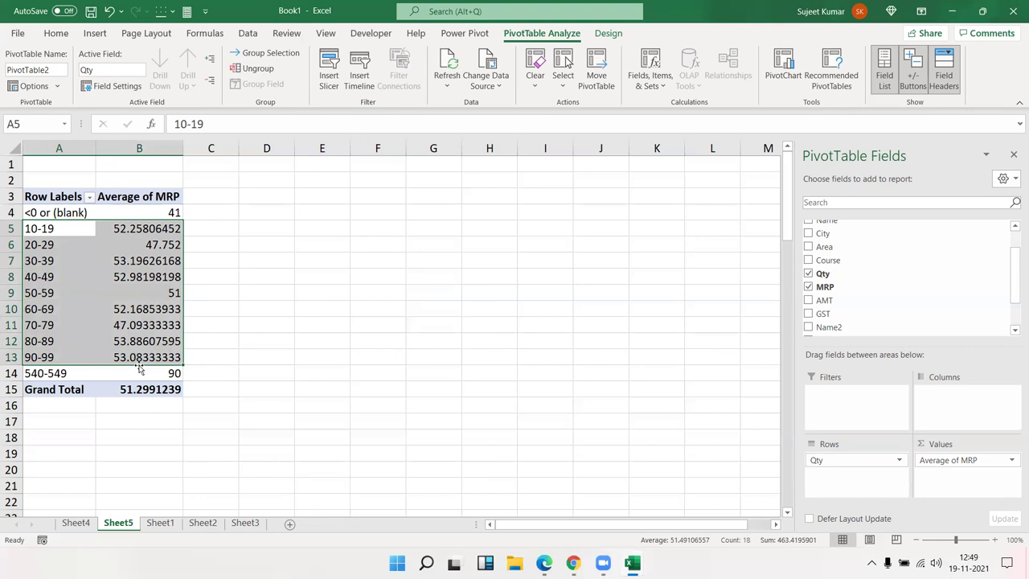
pyautogui.click(157, 522)
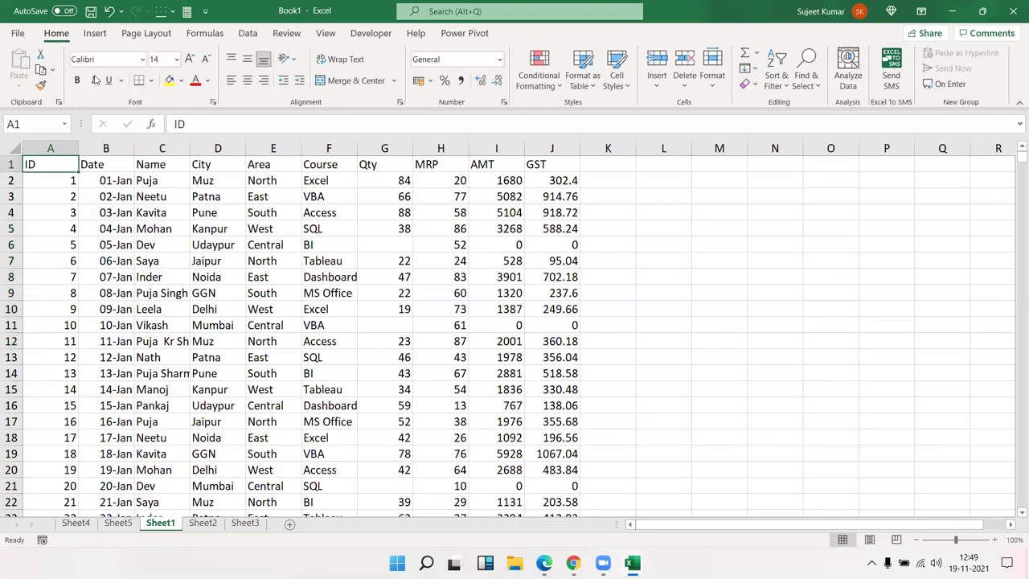
pyautogui.click(95, 36)
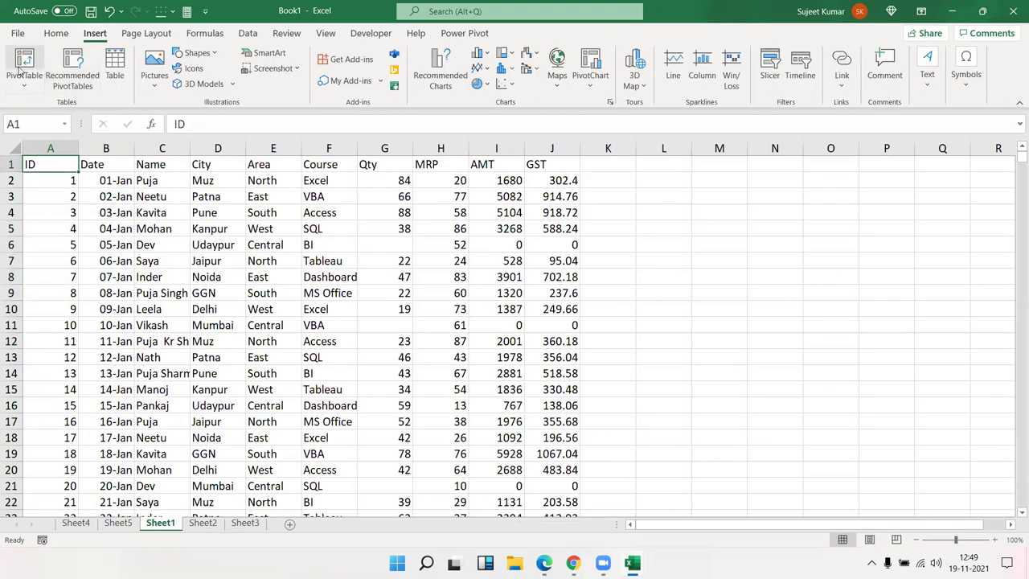
pyautogui.click(118, 523)
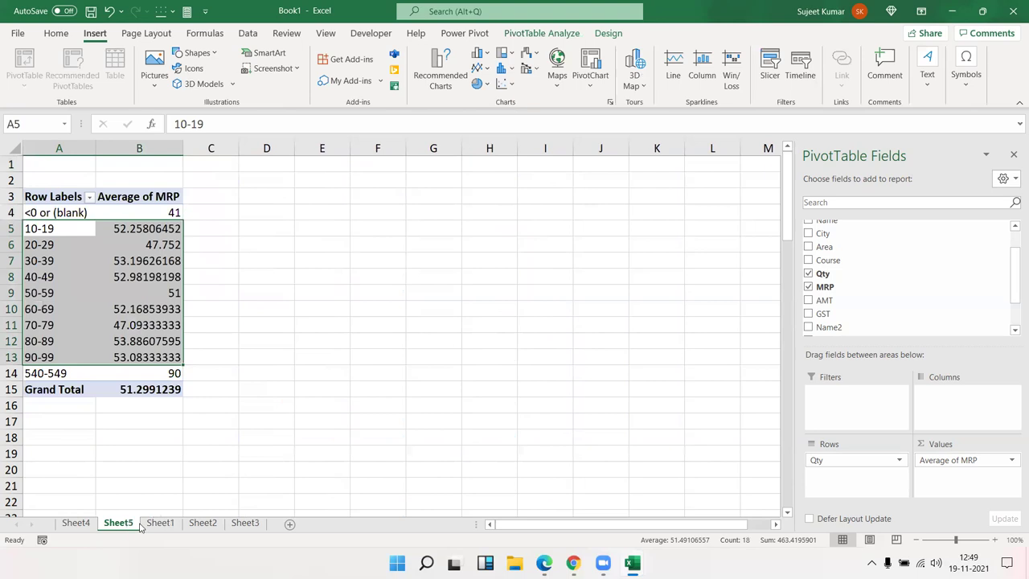
pyautogui.click(60, 248)
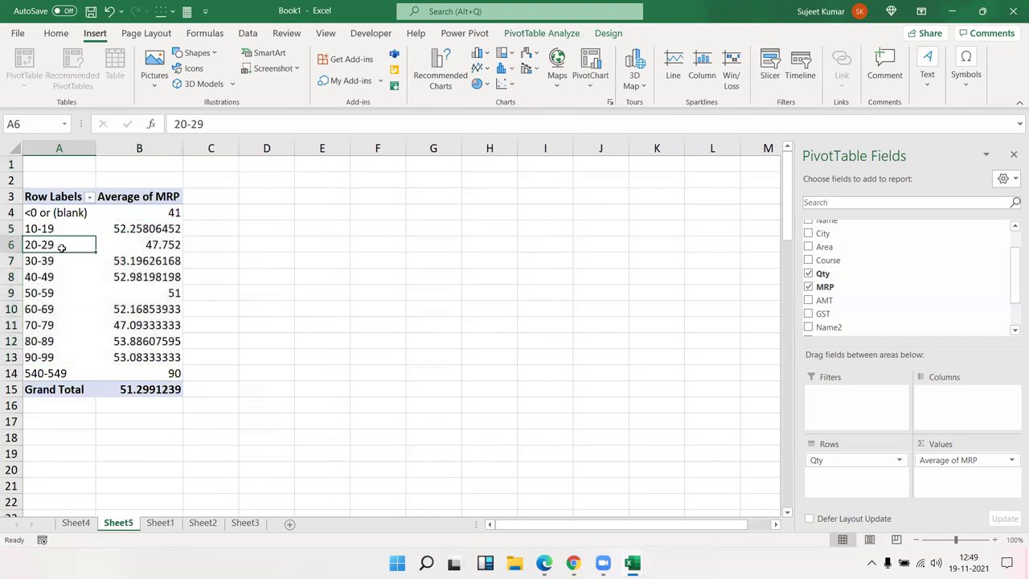
pyautogui.click(44, 295)
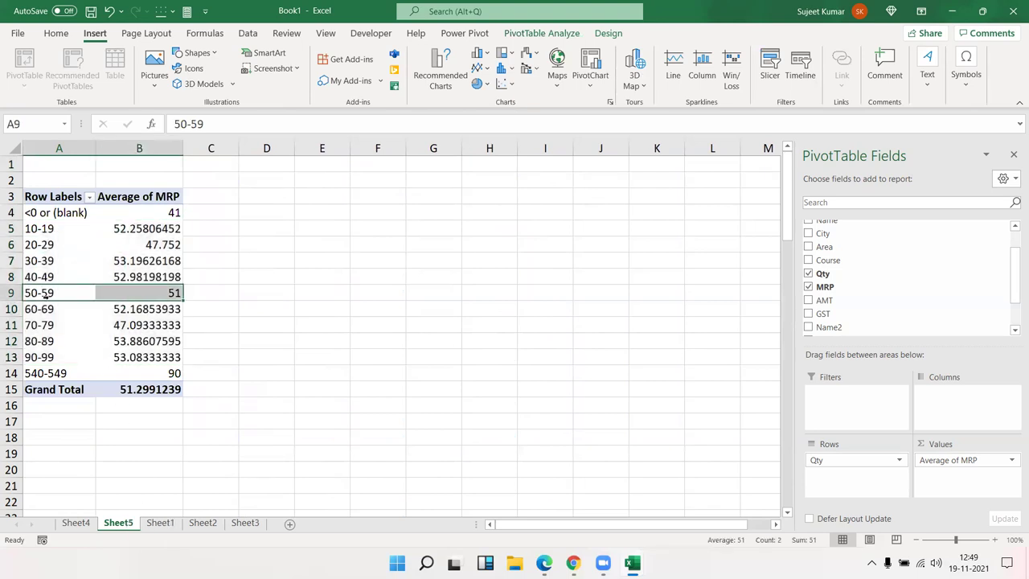
pyautogui.click(162, 293)
pyautogui.doubleClick(162, 293)
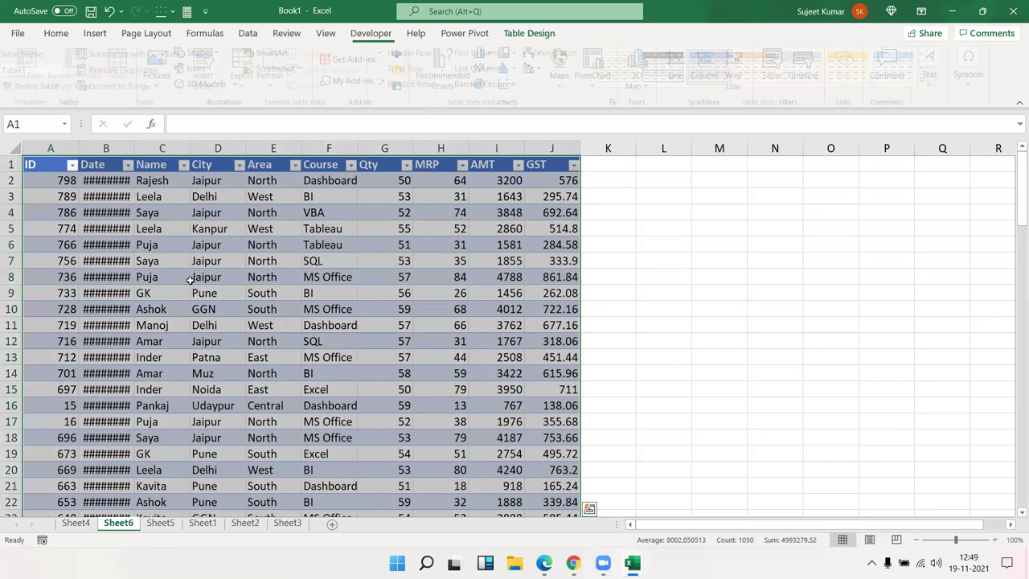
pyautogui.scroll(-15, 185, 263)
pyautogui.scroll(-15, 186, 263)
pyautogui.scroll(20, 185, 263)
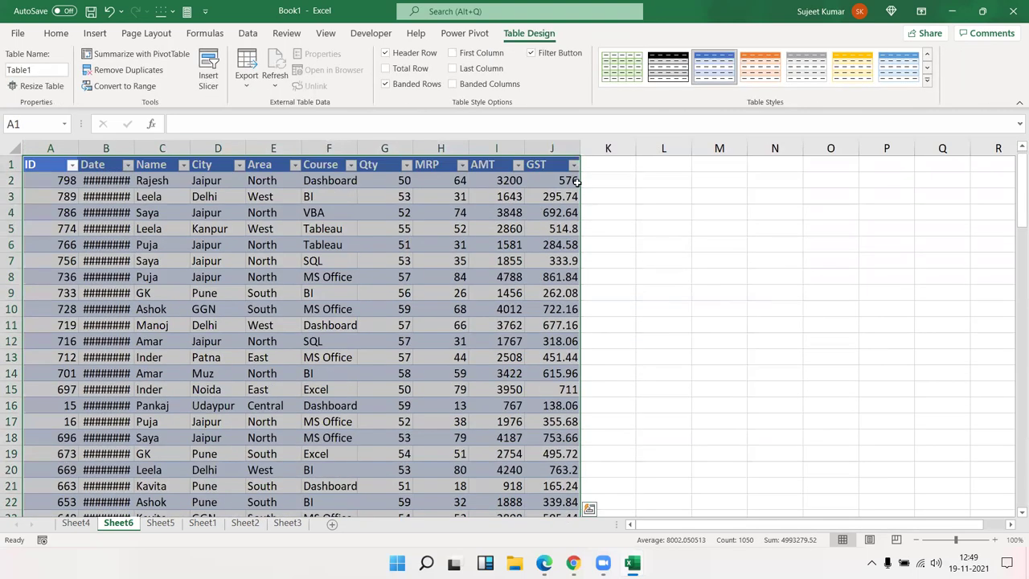
pyautogui.rightClick(124, 524)
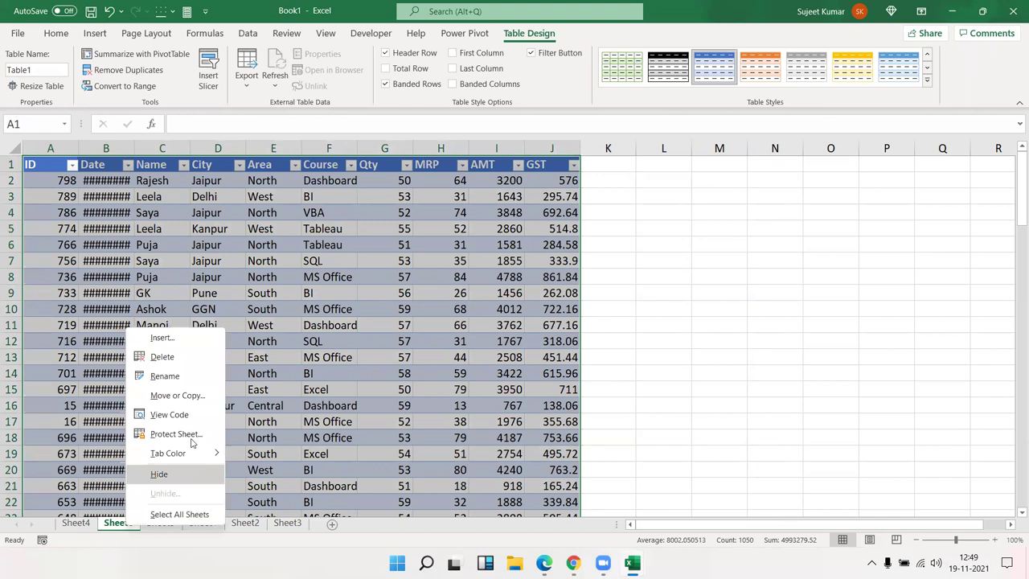
pyautogui.click(173, 359)
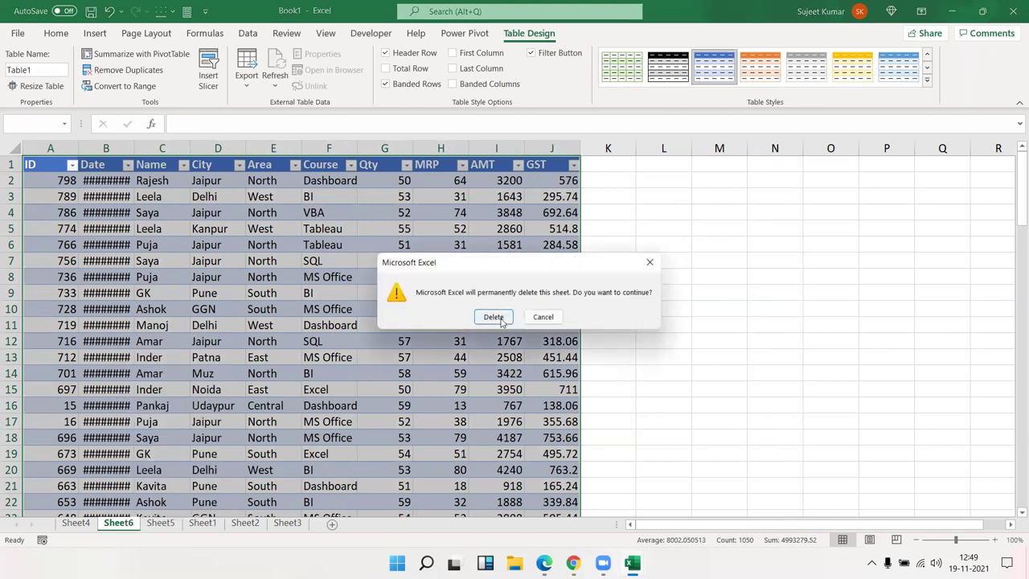
pyautogui.click(492, 315)
pyautogui.moveTo(117, 274)
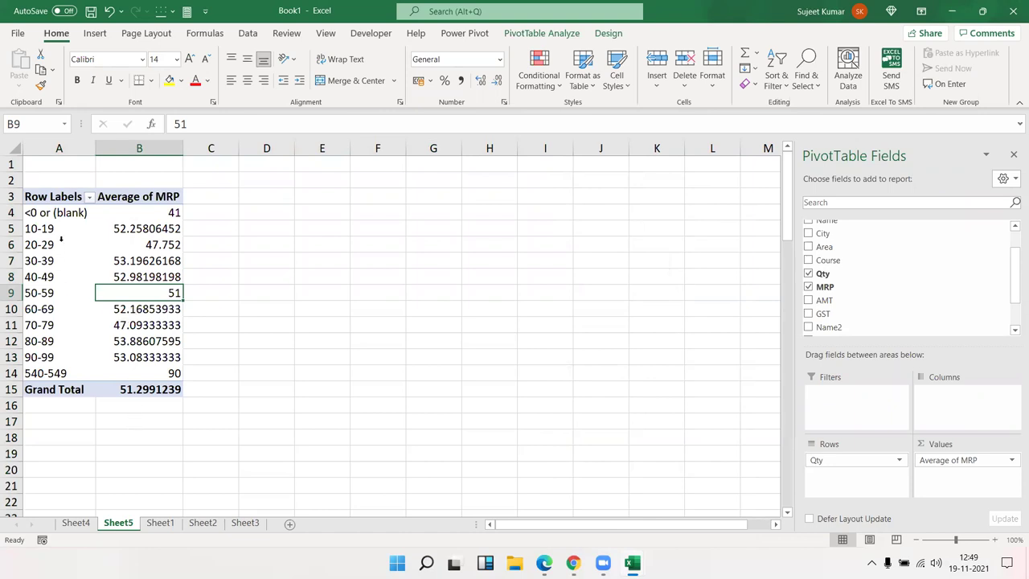
pyautogui.click(62, 216)
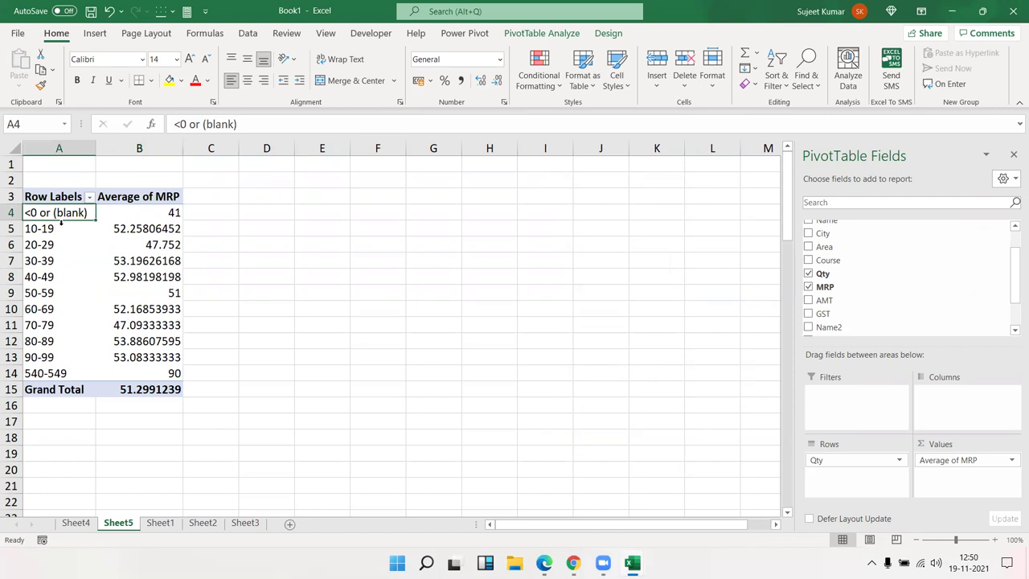
pyautogui.moveTo(98, 228)
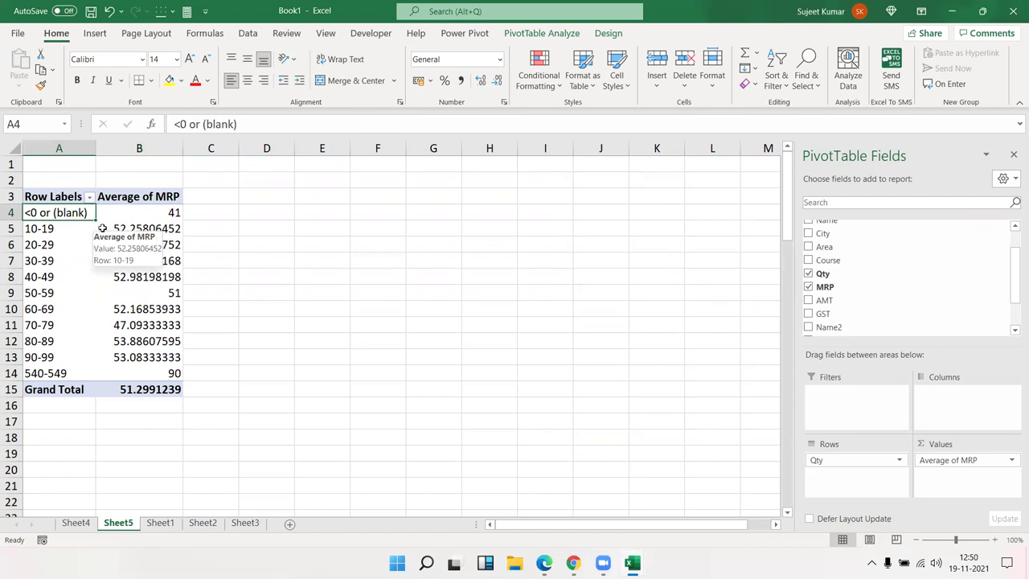
pyautogui.click(170, 214)
pyautogui.moveTo(170, 214); pyautogui.dragTo(44, 216)
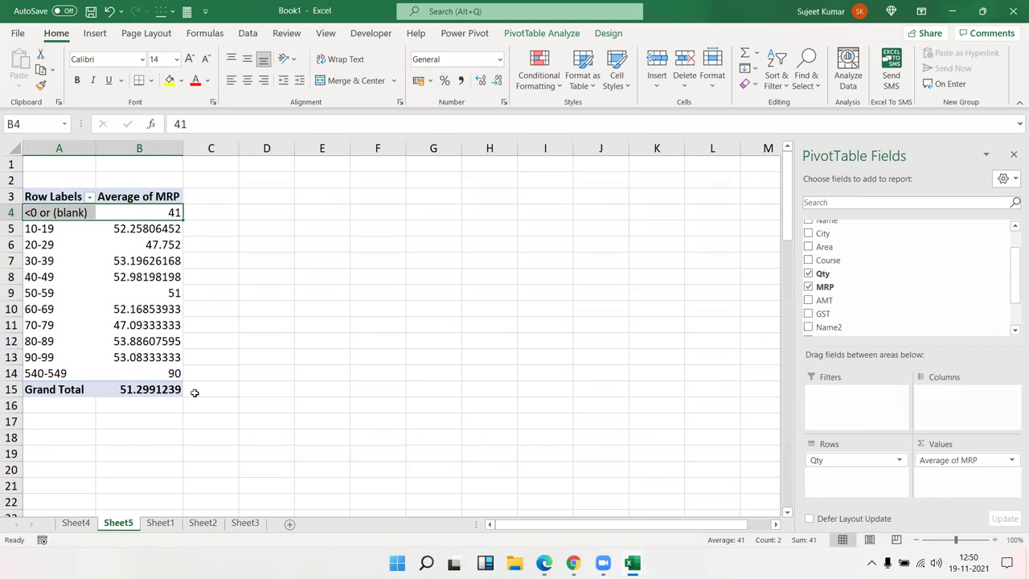
pyautogui.moveTo(883, 461)
pyautogui.mouseDown()
pyautogui.moveTo(897, 471)
pyautogui.moveTo(880, 467)
pyautogui.mouseUp()
# Swap Qty for Date in rows, turn off year subtotals, and ungroup dates into individual days
pyautogui.moveTo(880, 467); pyautogui.dragTo(902, 293)
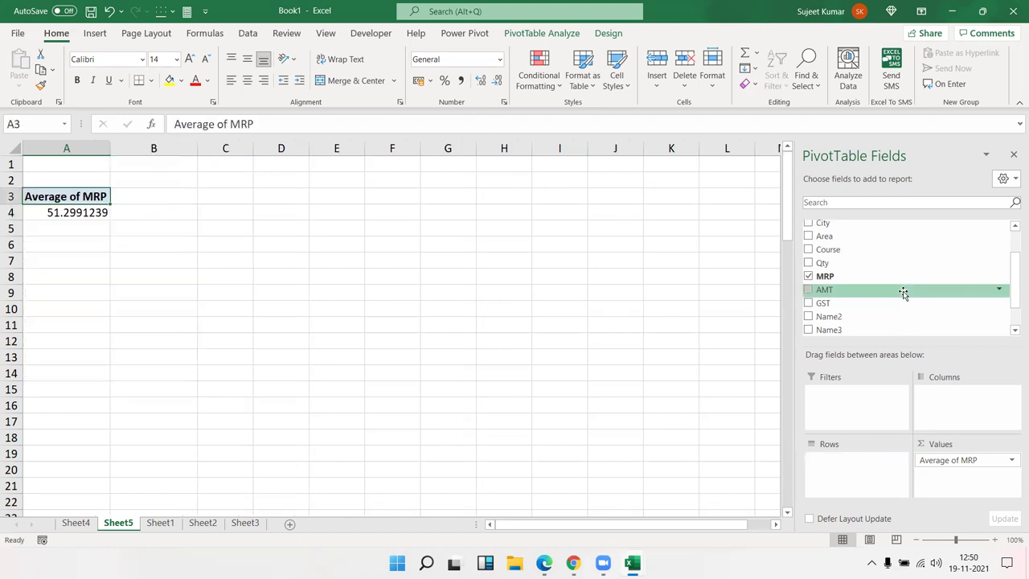
pyautogui.scroll(1, 881, 315)
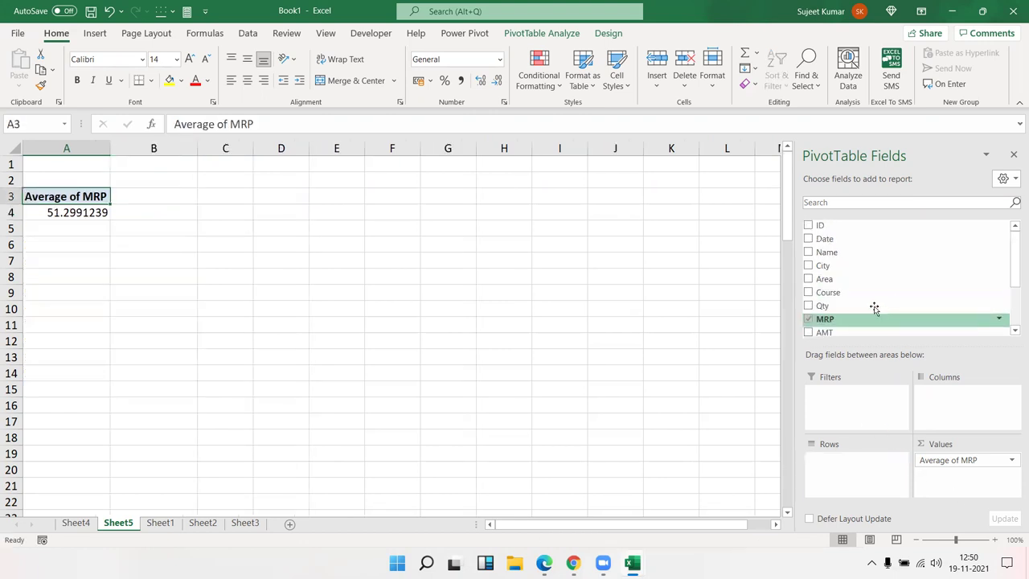
pyautogui.moveTo(848, 239); pyautogui.dragTo(821, 458)
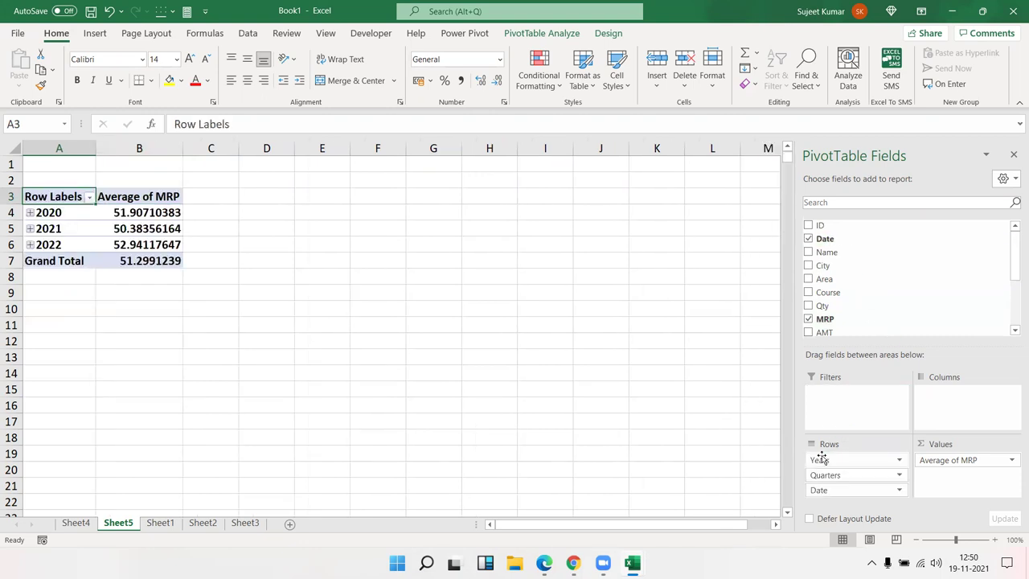
pyautogui.rightClick(71, 217)
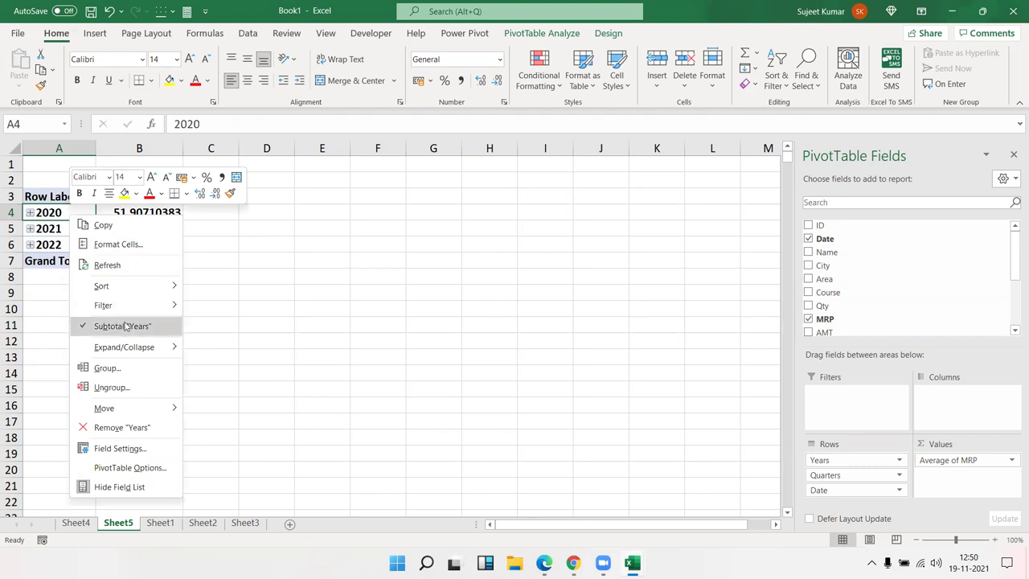
pyautogui.click(125, 326)
pyautogui.rightClick(70, 213)
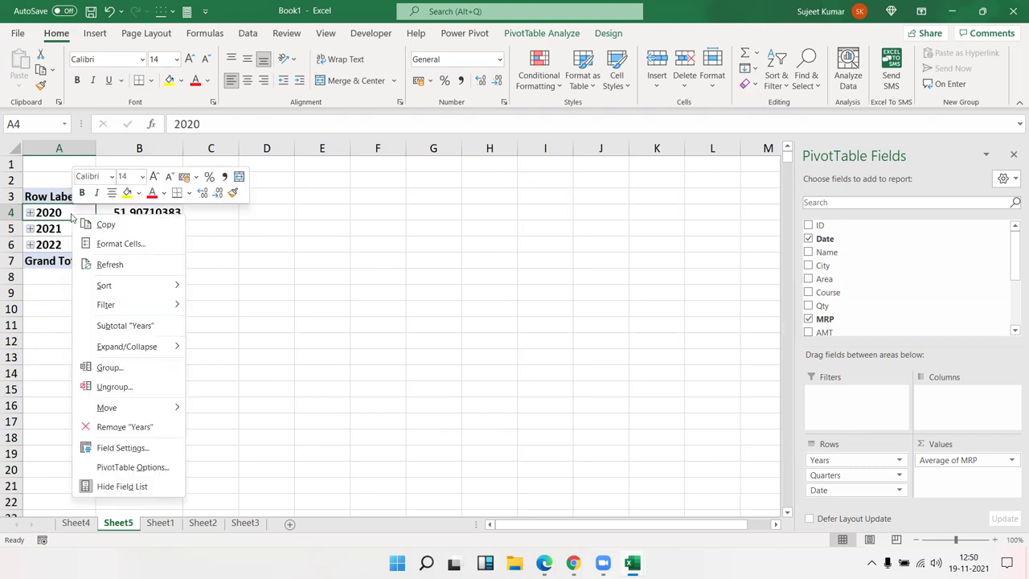
pyautogui.click(106, 386)
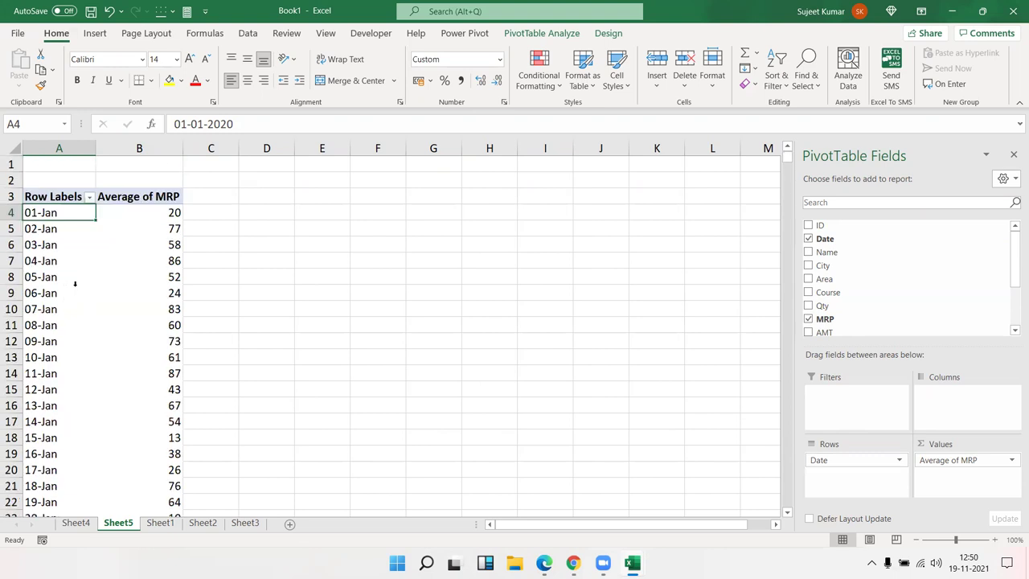
# Group the dates by Months, then regroup by Months and Quarters
pyautogui.rightClick(69, 246)
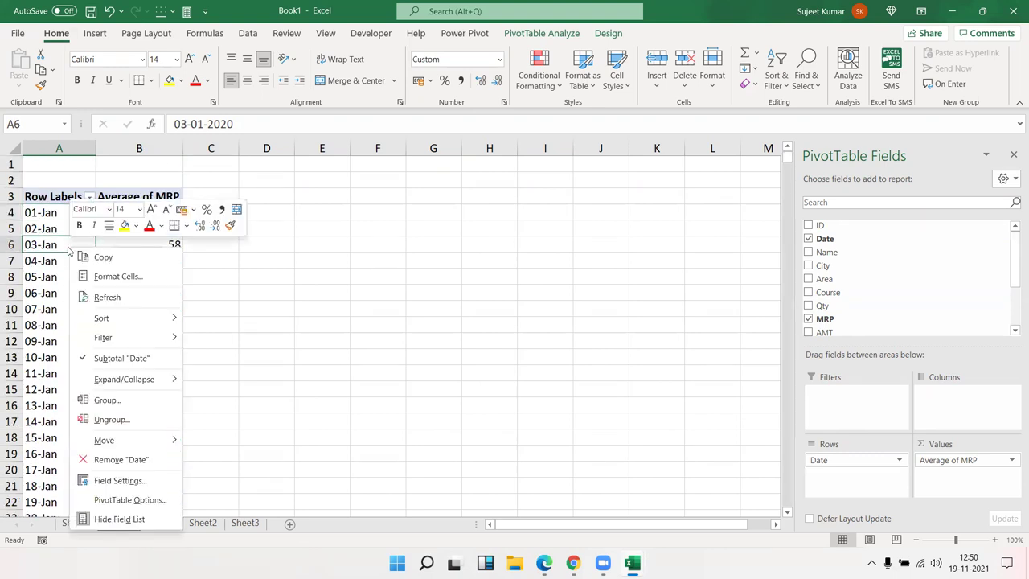
pyautogui.click(107, 400)
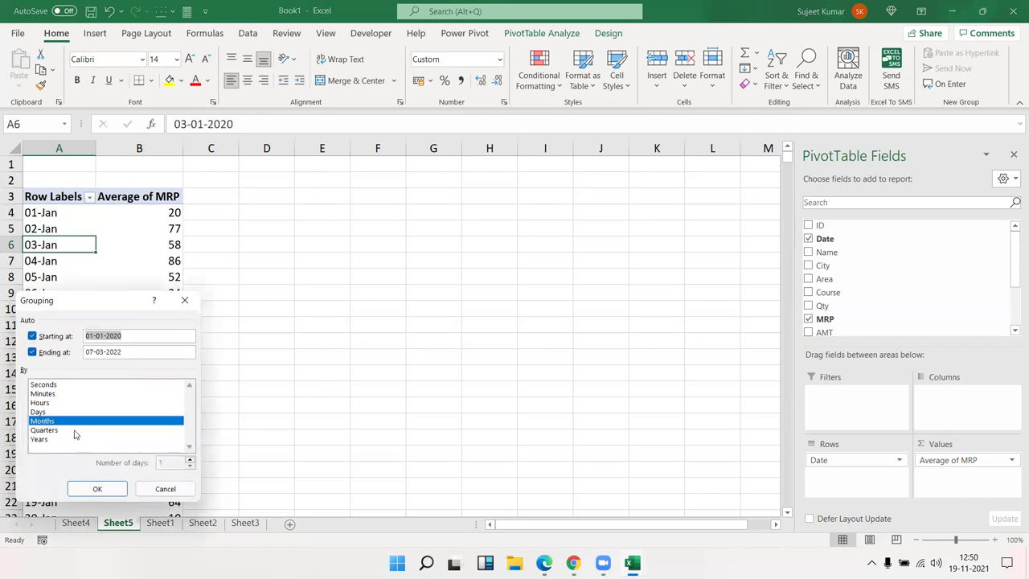
pyautogui.click(96, 490)
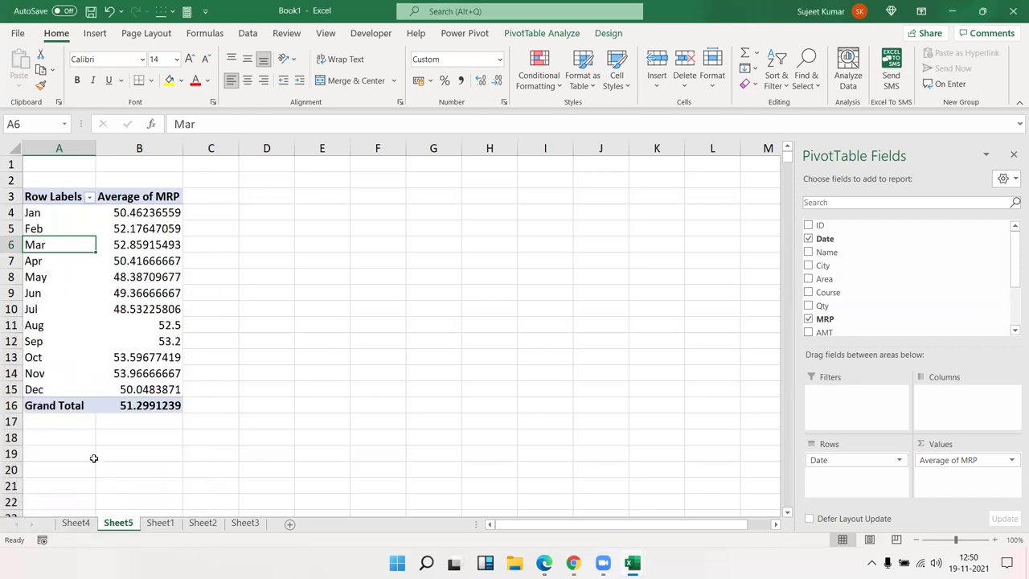
pyautogui.rightClick(53, 278)
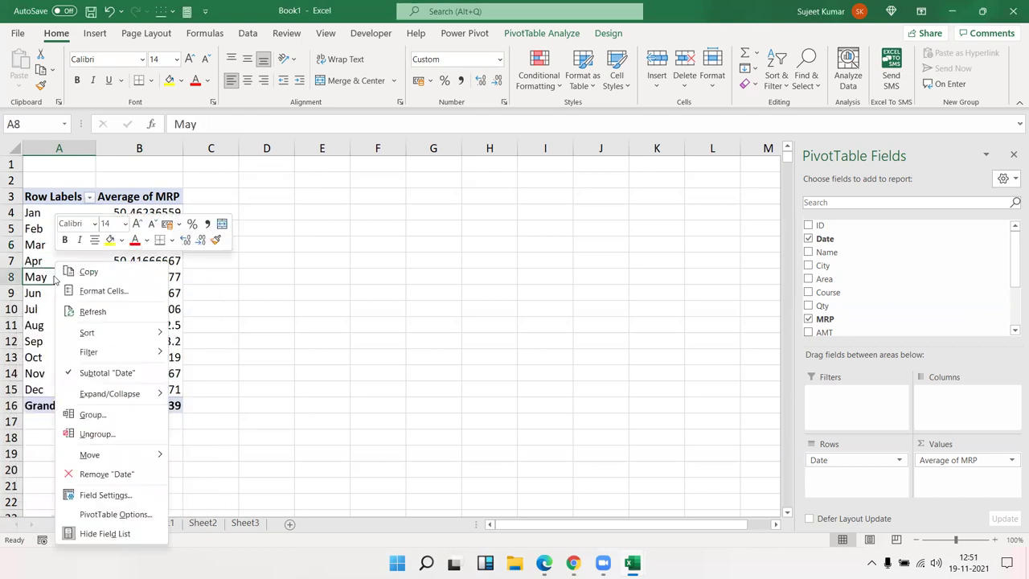
pyautogui.click(92, 414)
pyautogui.moveTo(80, 315); pyautogui.dragTo(412, 222)
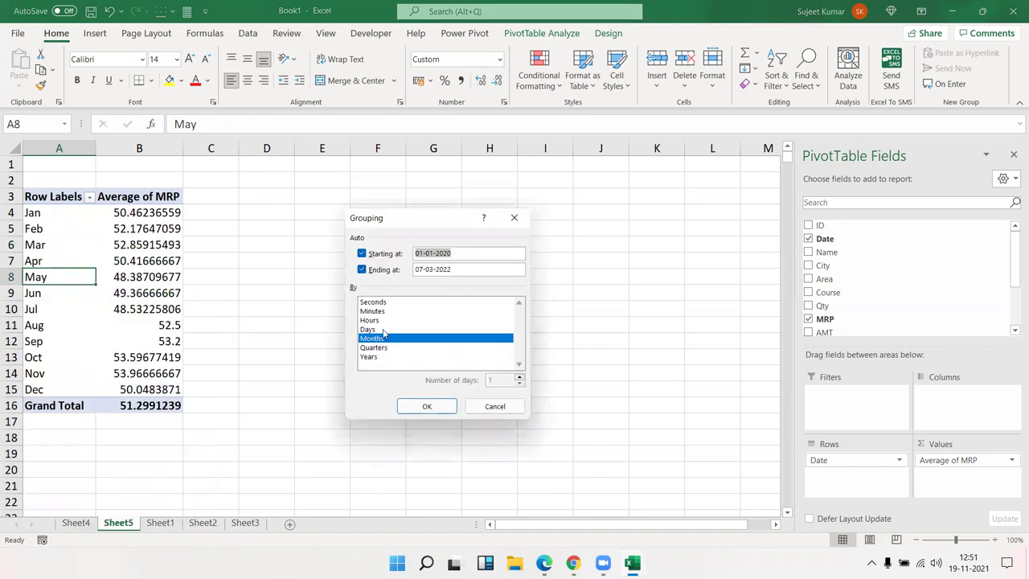
pyautogui.click(375, 347)
pyautogui.click(428, 408)
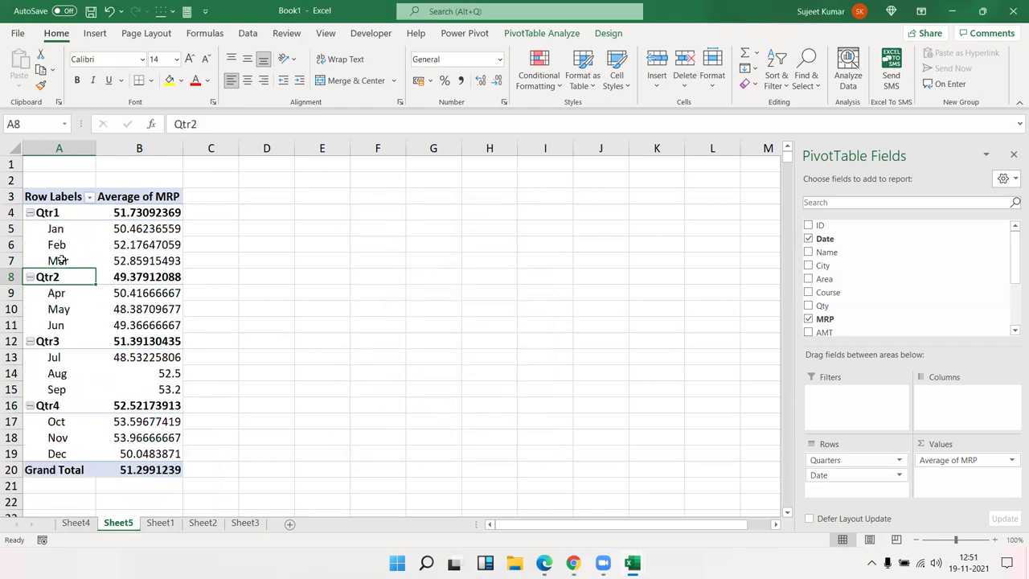
# Add Years to the date grouping alongside Quarters and Months
pyautogui.rightClick(63, 259)
pyautogui.click(105, 418)
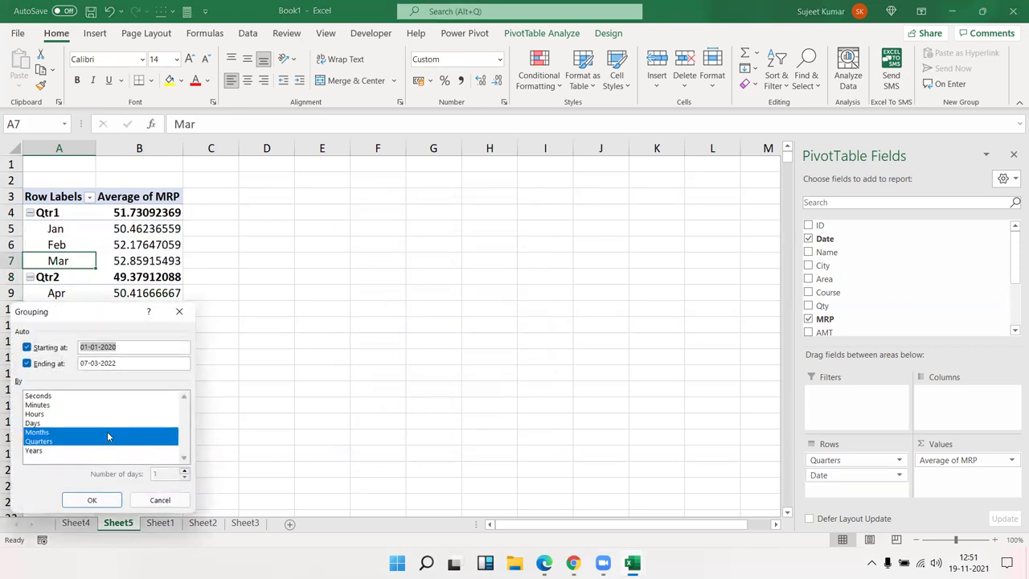
pyautogui.click(34, 451)
pyautogui.click(91, 499)
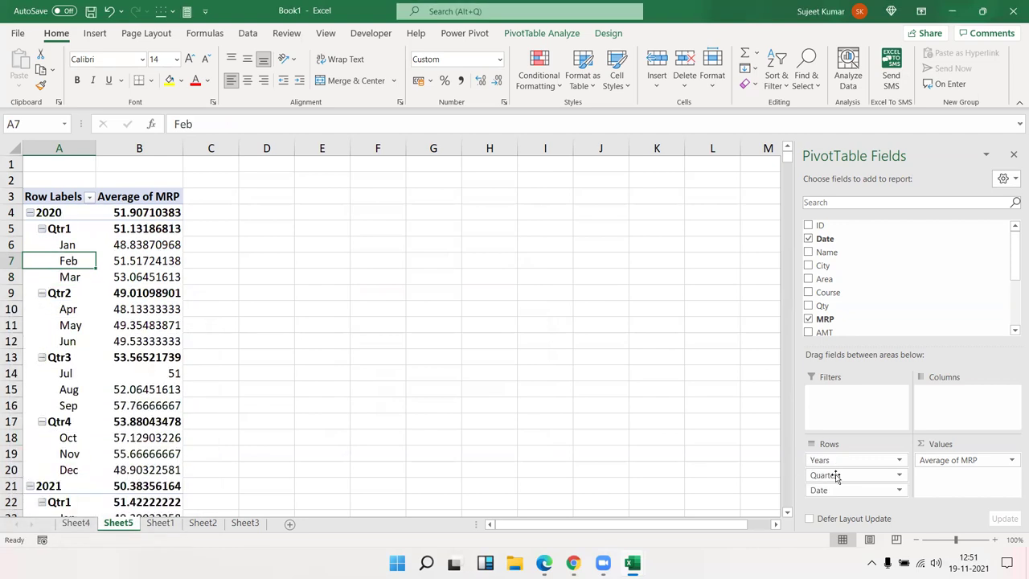
# Remove Quarters, place Years 2020–2022 across the columns, and select the monthly averages to review
pyautogui.moveTo(836, 475)
pyautogui.mouseDown()
pyautogui.moveTo(961, 417)
pyautogui.moveTo(946, 411)
pyautogui.mouseUp()
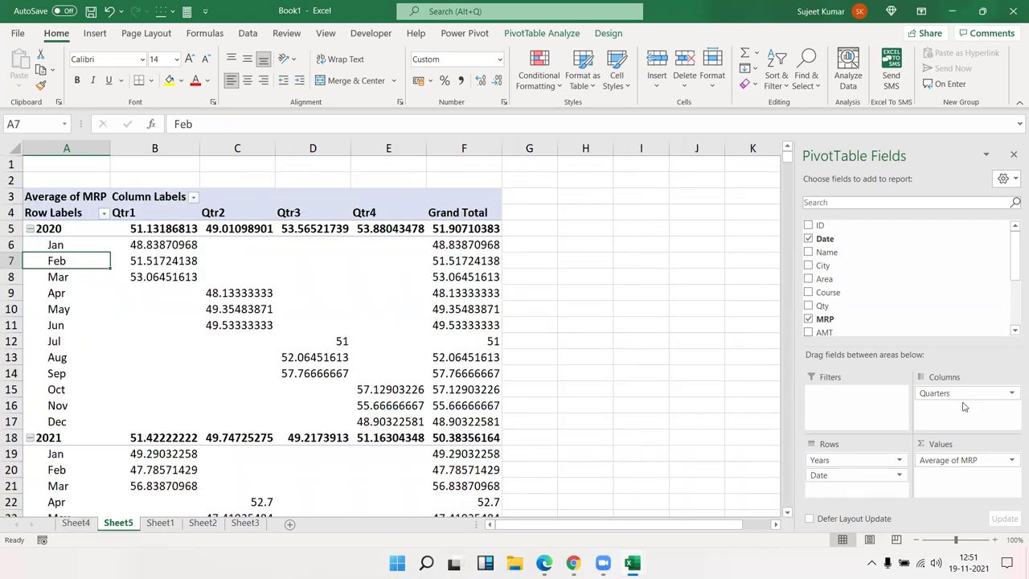
pyautogui.moveTo(957, 397); pyautogui.dragTo(917, 328)
pyautogui.moveTo(840, 479)
pyautogui.mouseDown()
pyautogui.moveTo(955, 423)
pyautogui.moveTo(942, 412)
pyautogui.moveTo(857, 472)
pyautogui.moveTo(933, 399)
pyautogui.mouseUp()
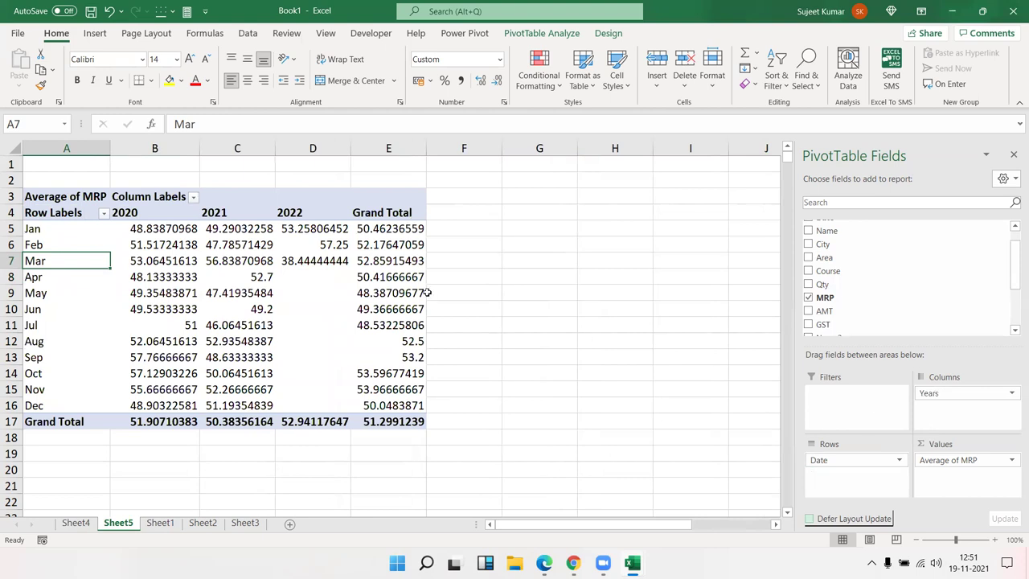
pyautogui.moveTo(141, 228); pyautogui.dragTo(392, 396)
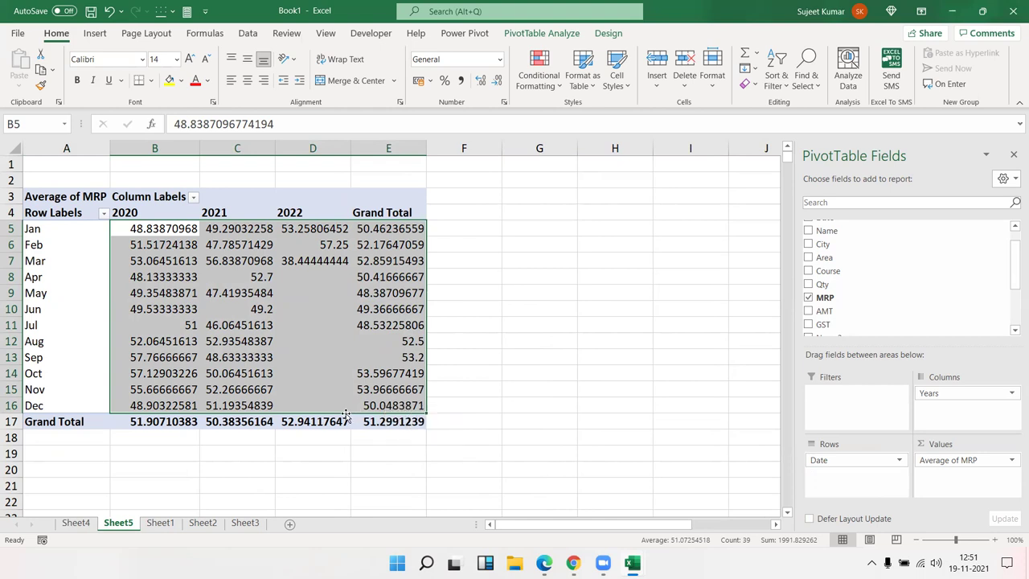
pyautogui.moveTo(320, 421)
# Open PivotTable Options from a month label and close it without changes
pyautogui.rightClick(60, 281)
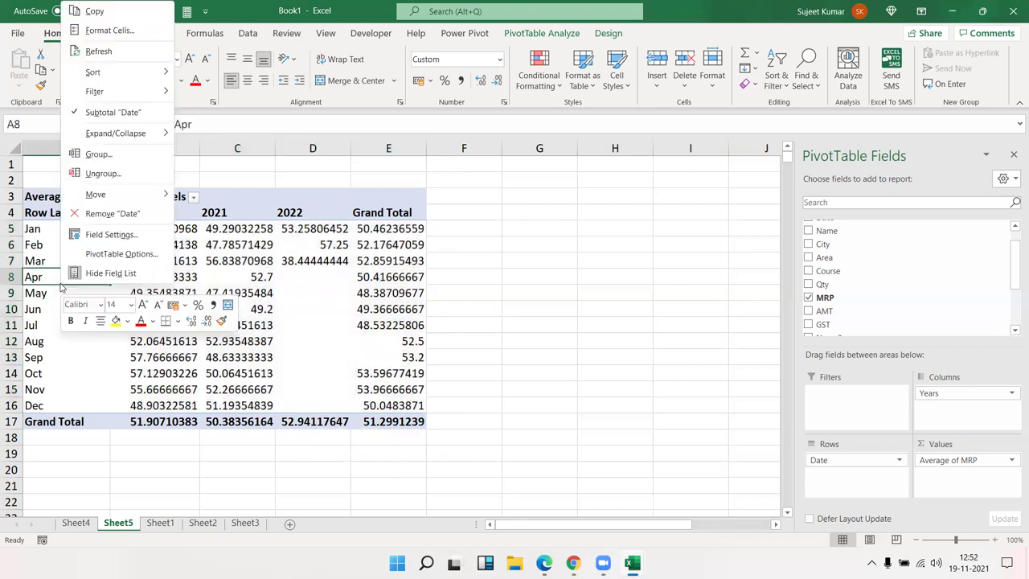
pyautogui.click(127, 255)
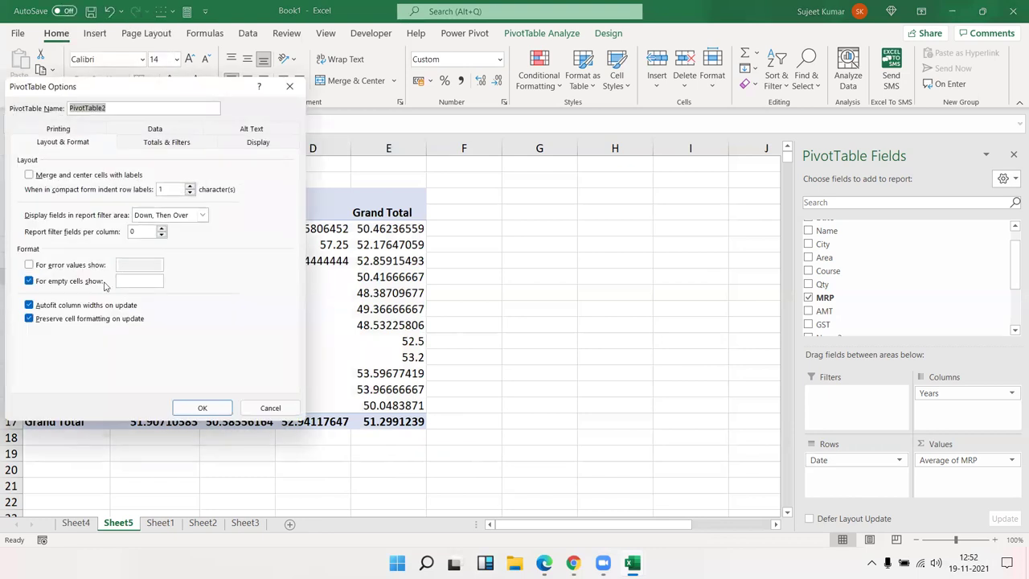
pyautogui.click(288, 85)
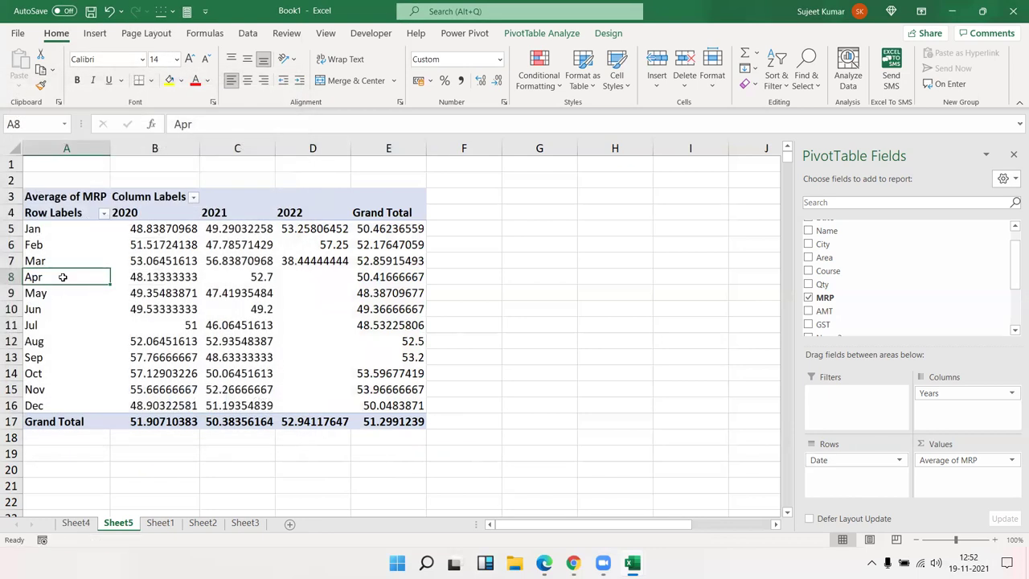
# Regroup the dates by Days only, with 15 as the number of days
pyautogui.rightClick(64, 274)
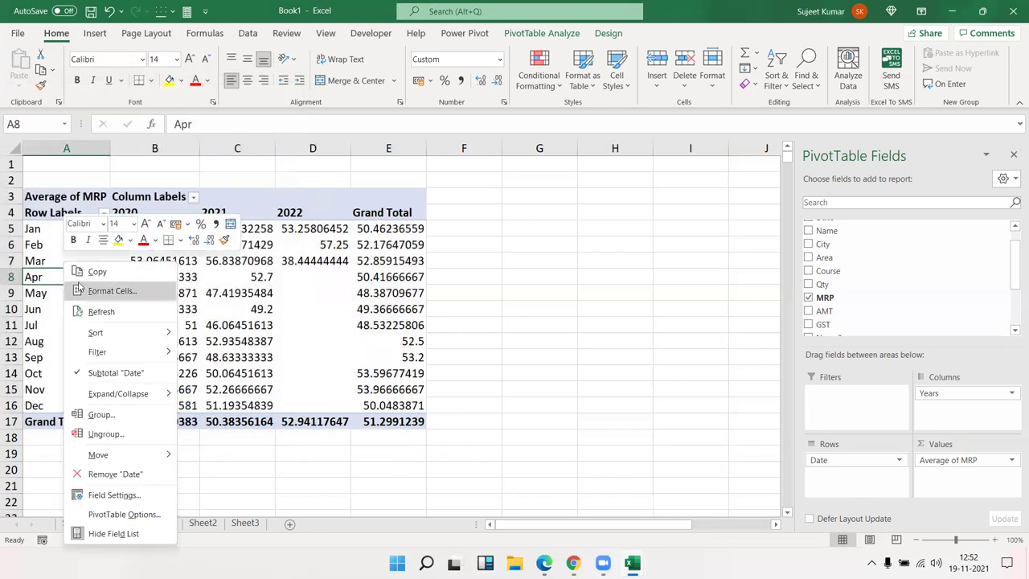
pyautogui.click(101, 414)
pyautogui.click(70, 426)
pyautogui.click(67, 435)
pyautogui.click(66, 445)
pyautogui.click(56, 417)
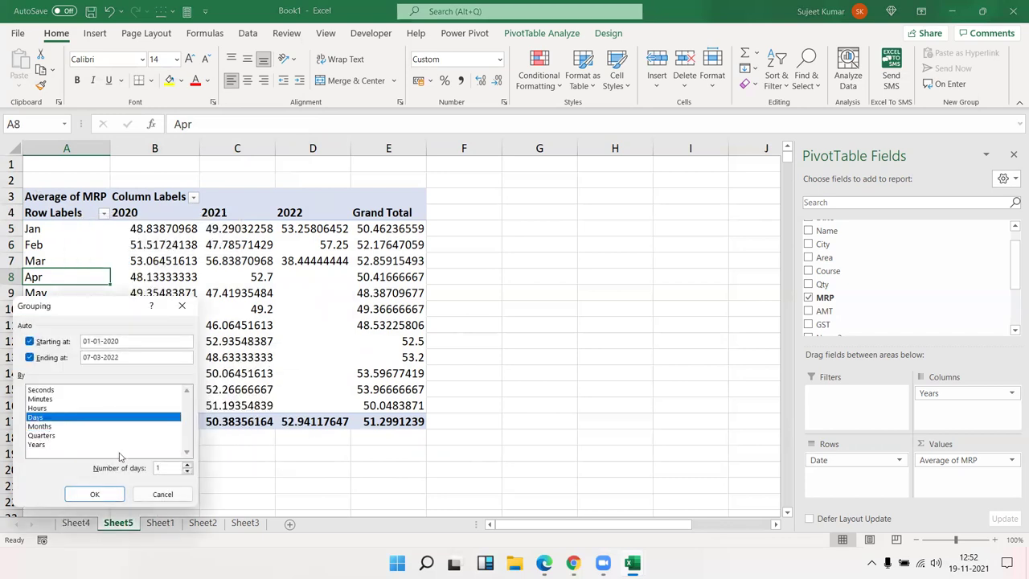
pyautogui.doubleClick(160, 467)
pyautogui.write('15')
pyautogui.click(95, 494)
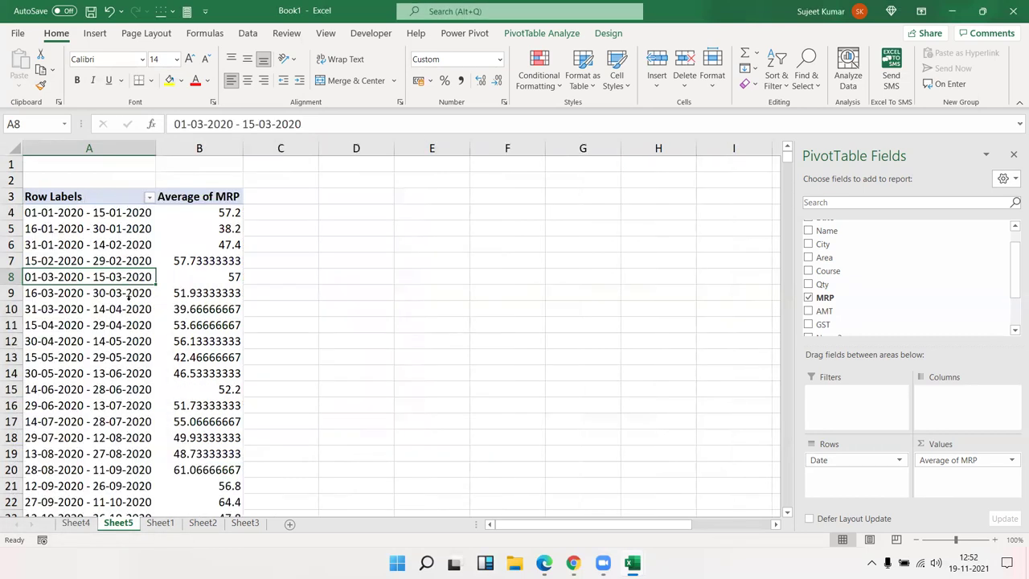
pyautogui.scroll(-10, 135, 383)
pyautogui.scroll(-13, 132, 389)
pyautogui.scroll(13, 131, 390)
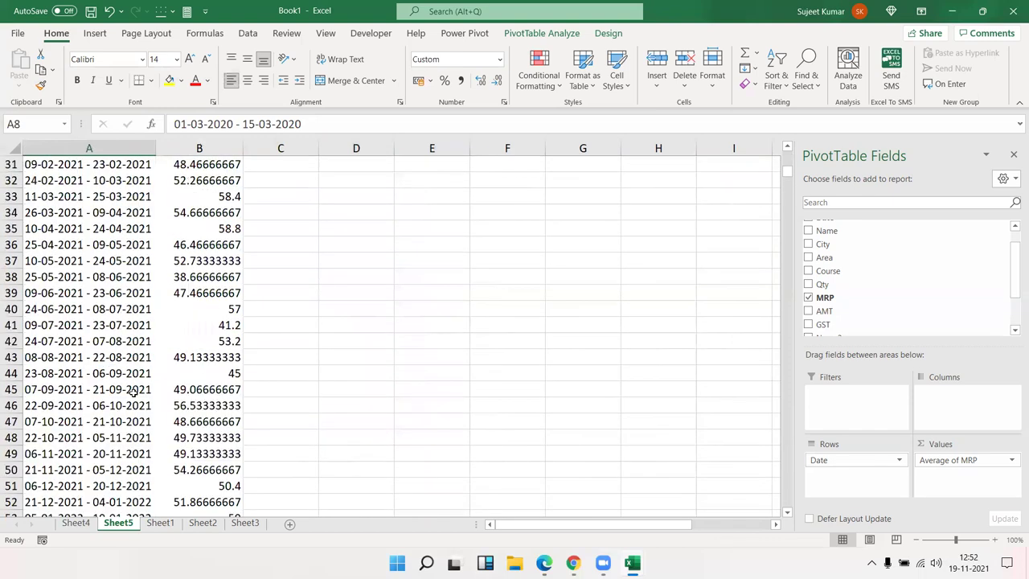
pyautogui.scroll(10, 133, 391)
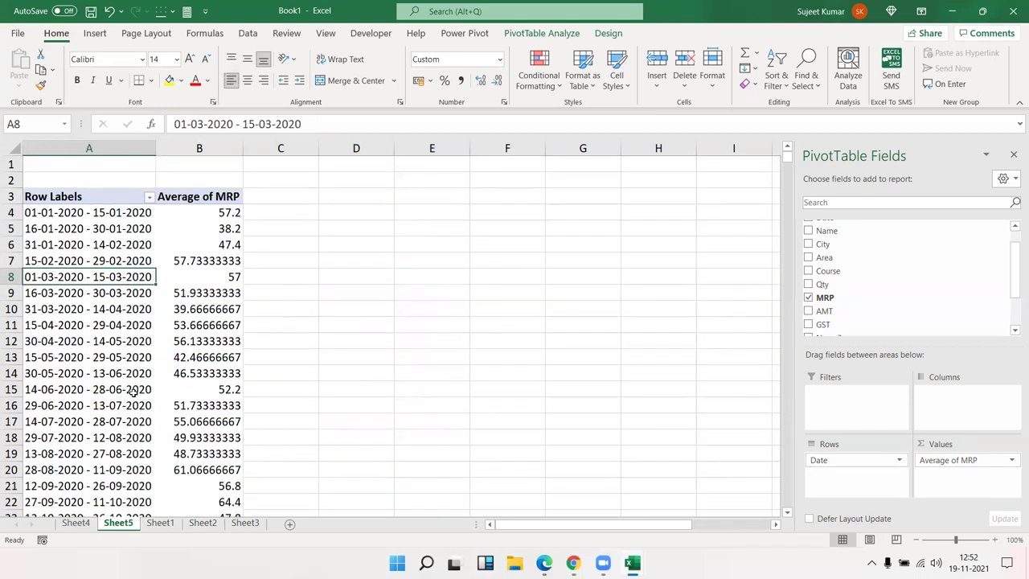